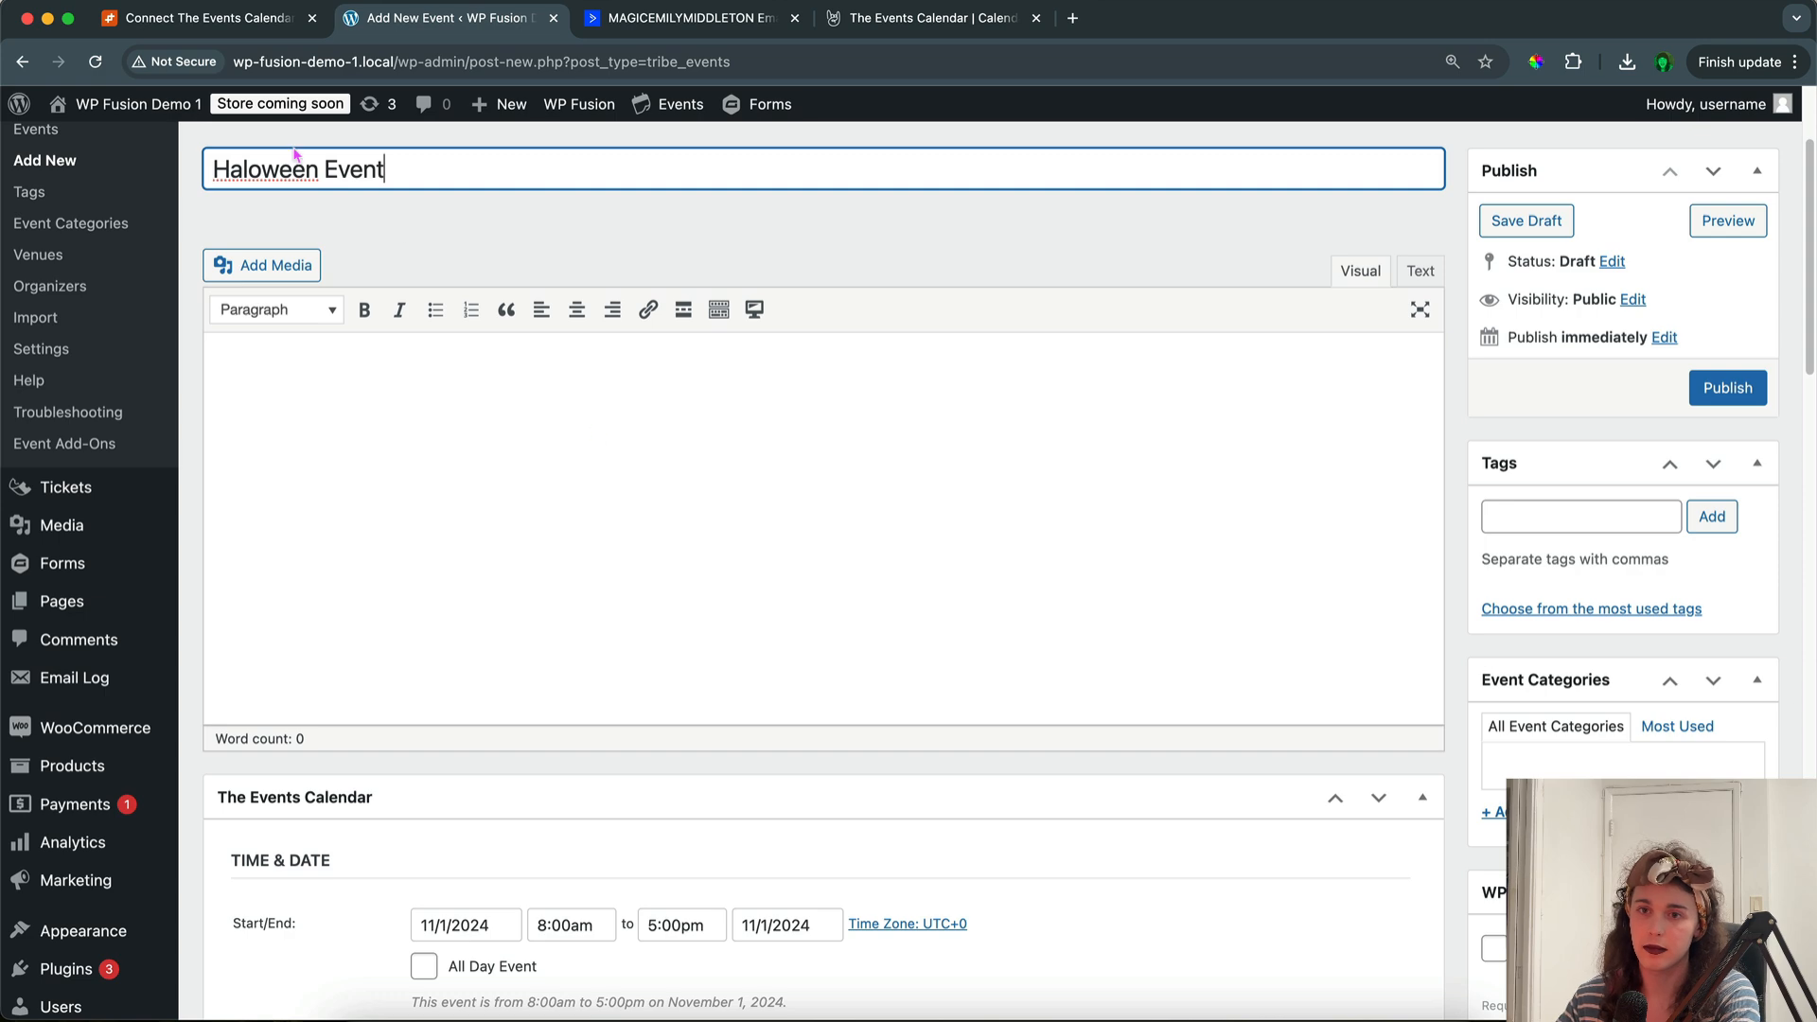
Correct the spelling of the event title to "Halloween Event".
{"action": "left_click", "coordinate": [249, 169]}
{"action": "type", "text": "l"}
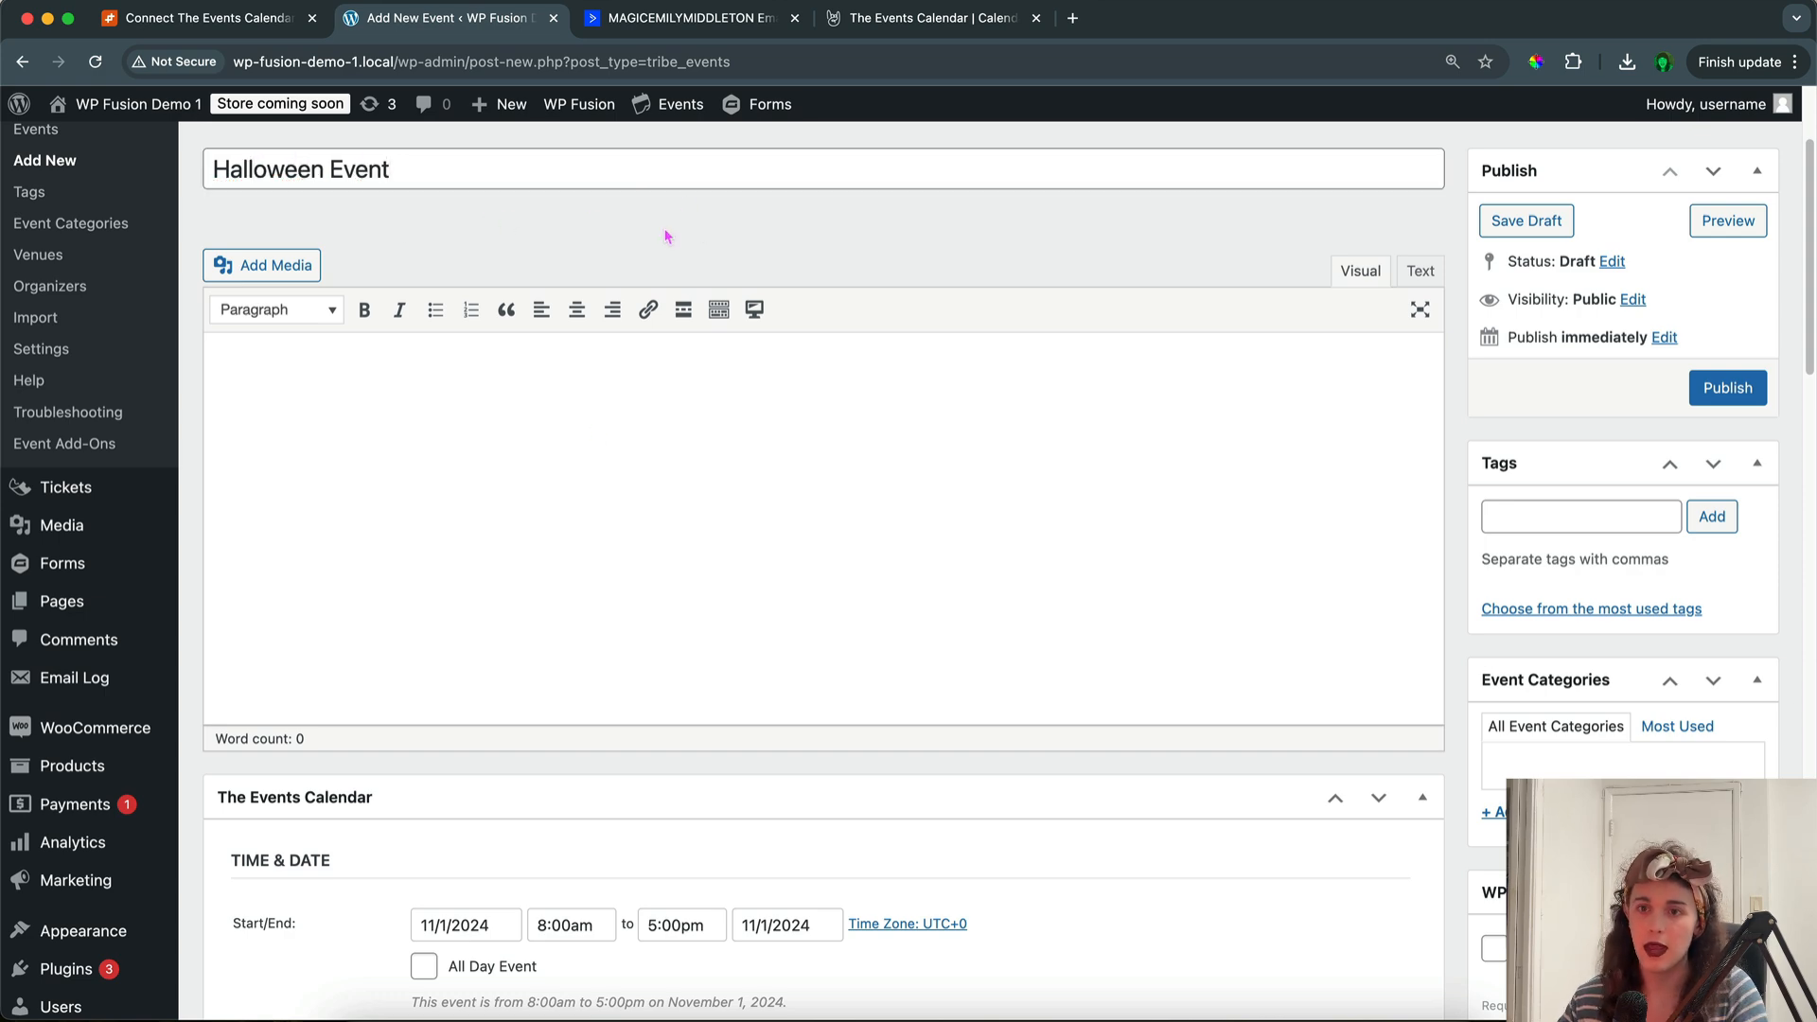
Start a new RSVP in the Tickets section of the Halloween event.
{"action": "scroll", "coordinate": [665, 231], "scroll_direction": "down", "scroll_amount": 5}
{"action": "scroll", "coordinate": [620, 516], "scroll_direction": "down", "scroll_amount": 3}
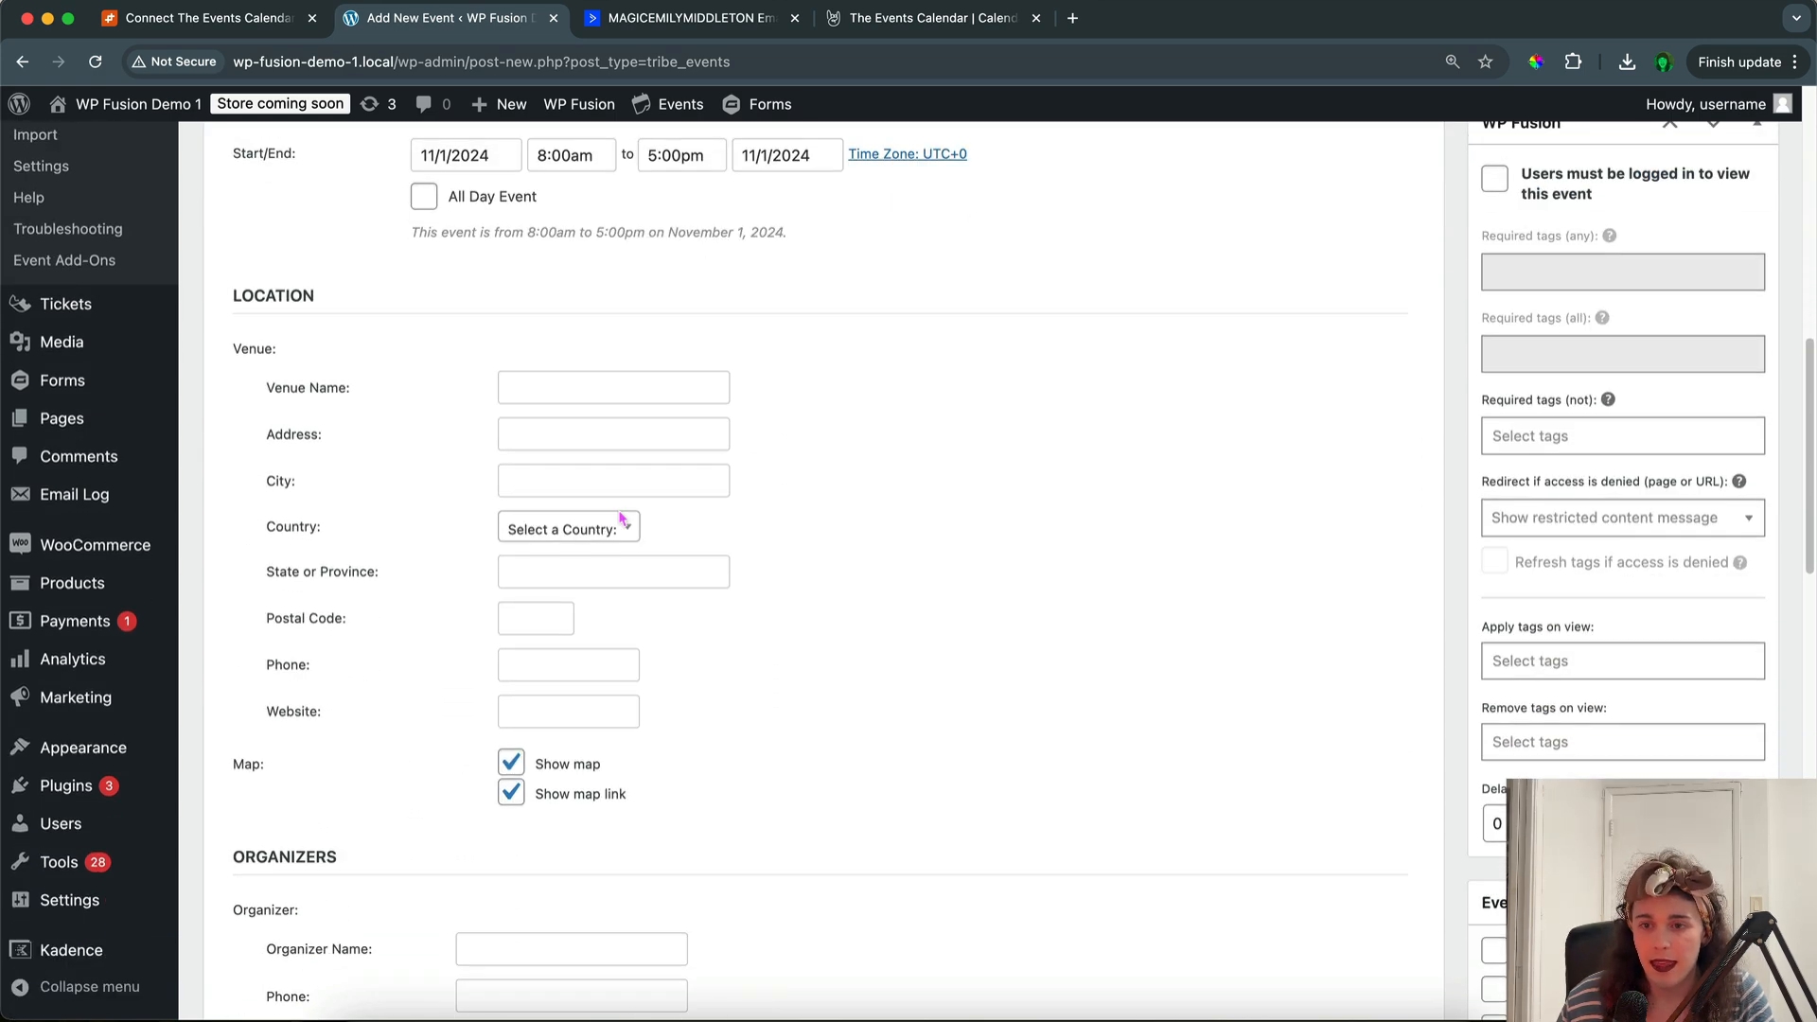
{"action": "scroll", "coordinate": [625, 558], "scroll_direction": "up", "scroll_amount": 3}
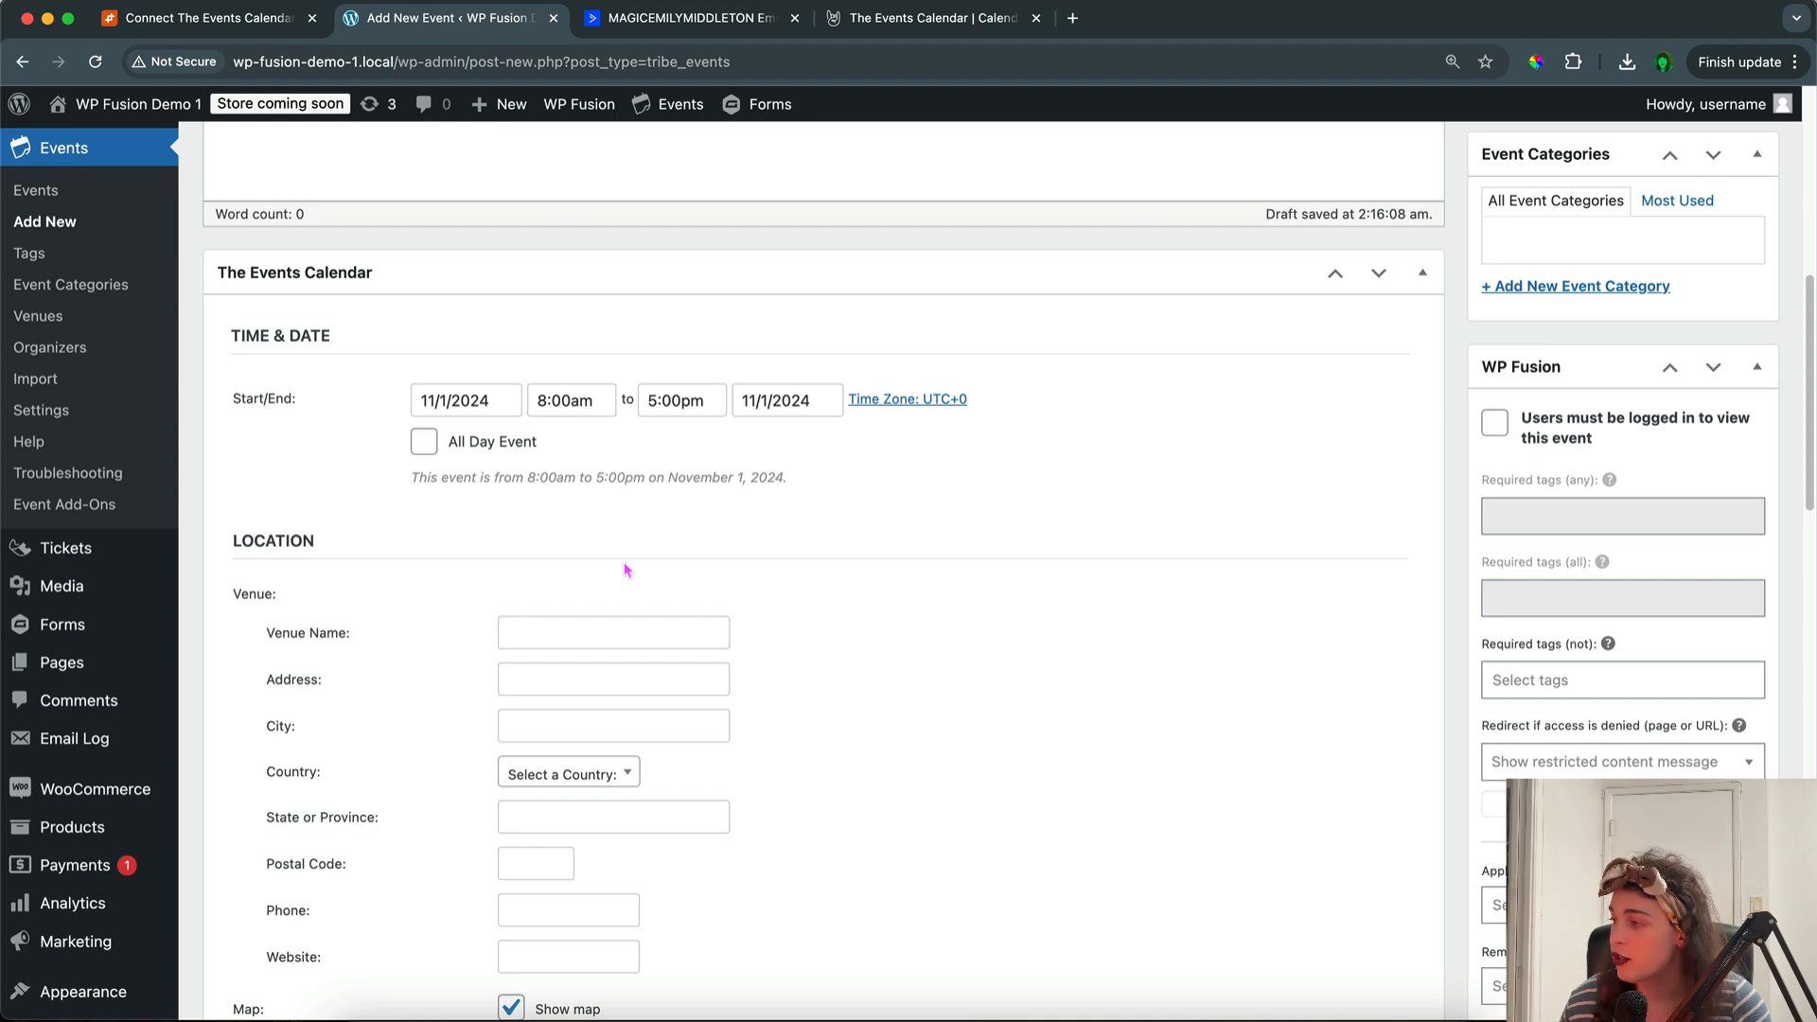
{"action": "scroll", "coordinate": [350, 591], "scroll_direction": "down", "scroll_amount": 9}
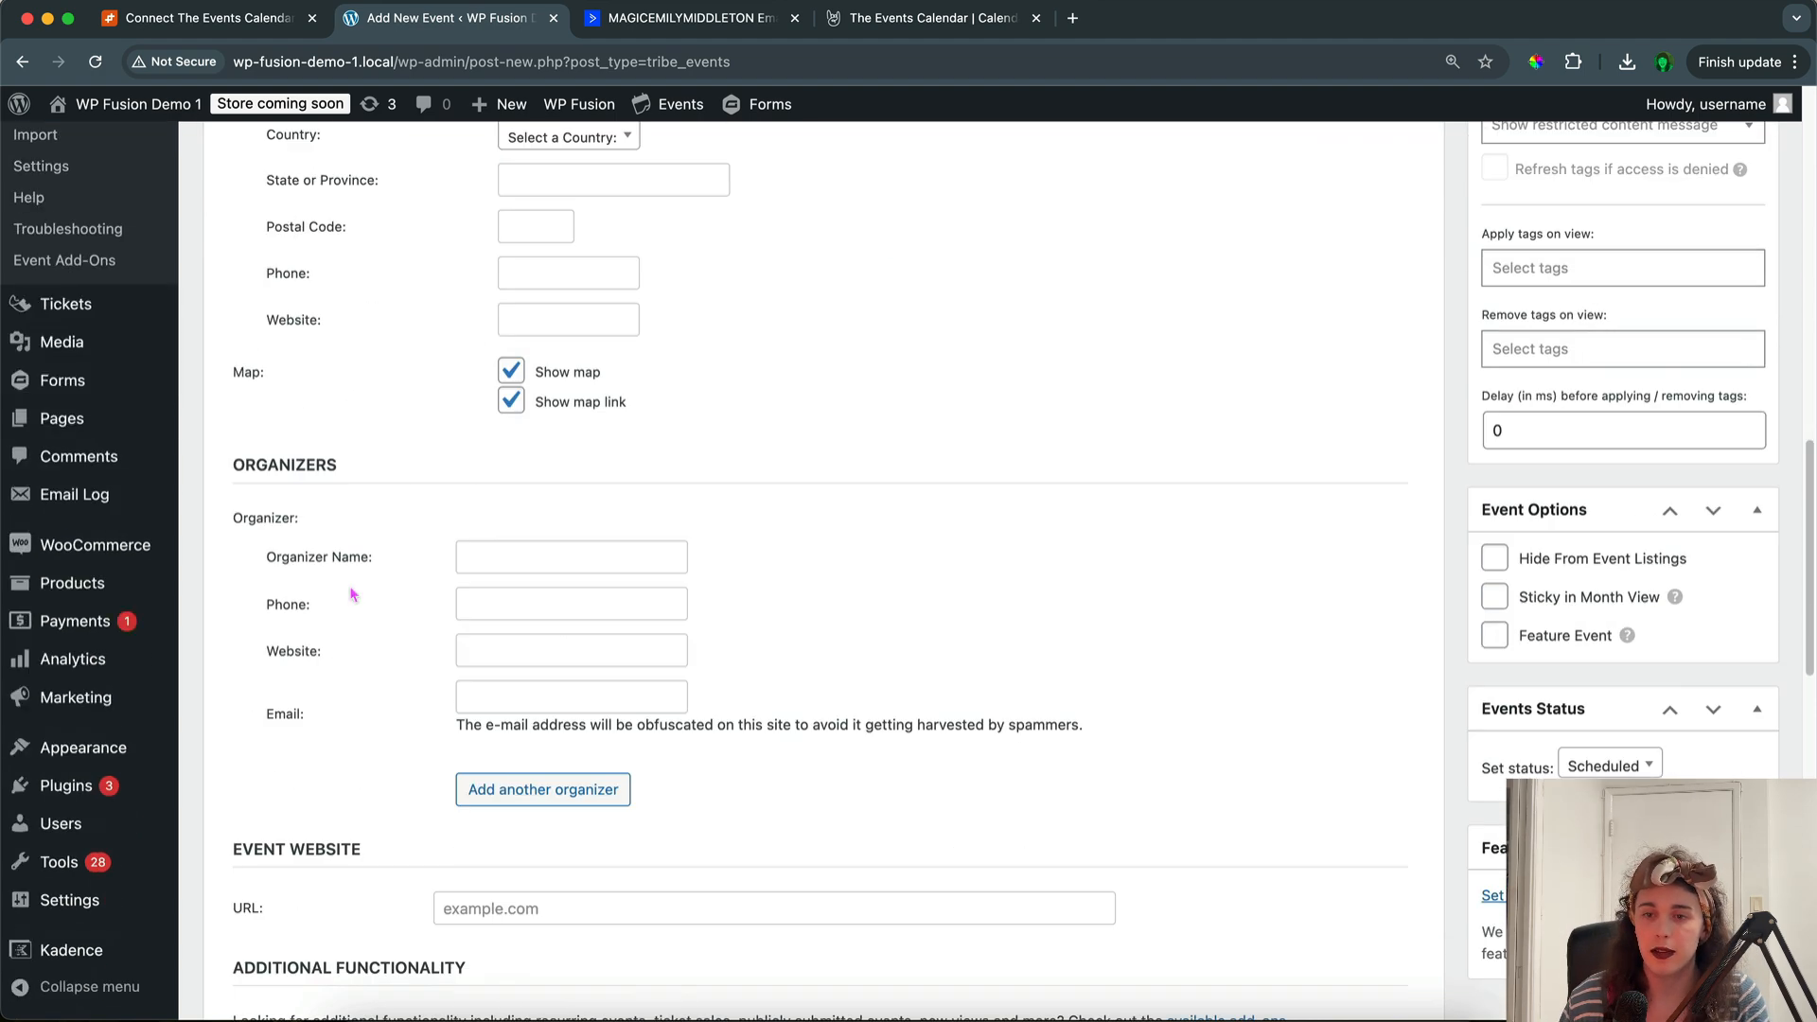
{"action": "scroll", "coordinate": [350, 585], "scroll_direction": "down", "scroll_amount": 2}
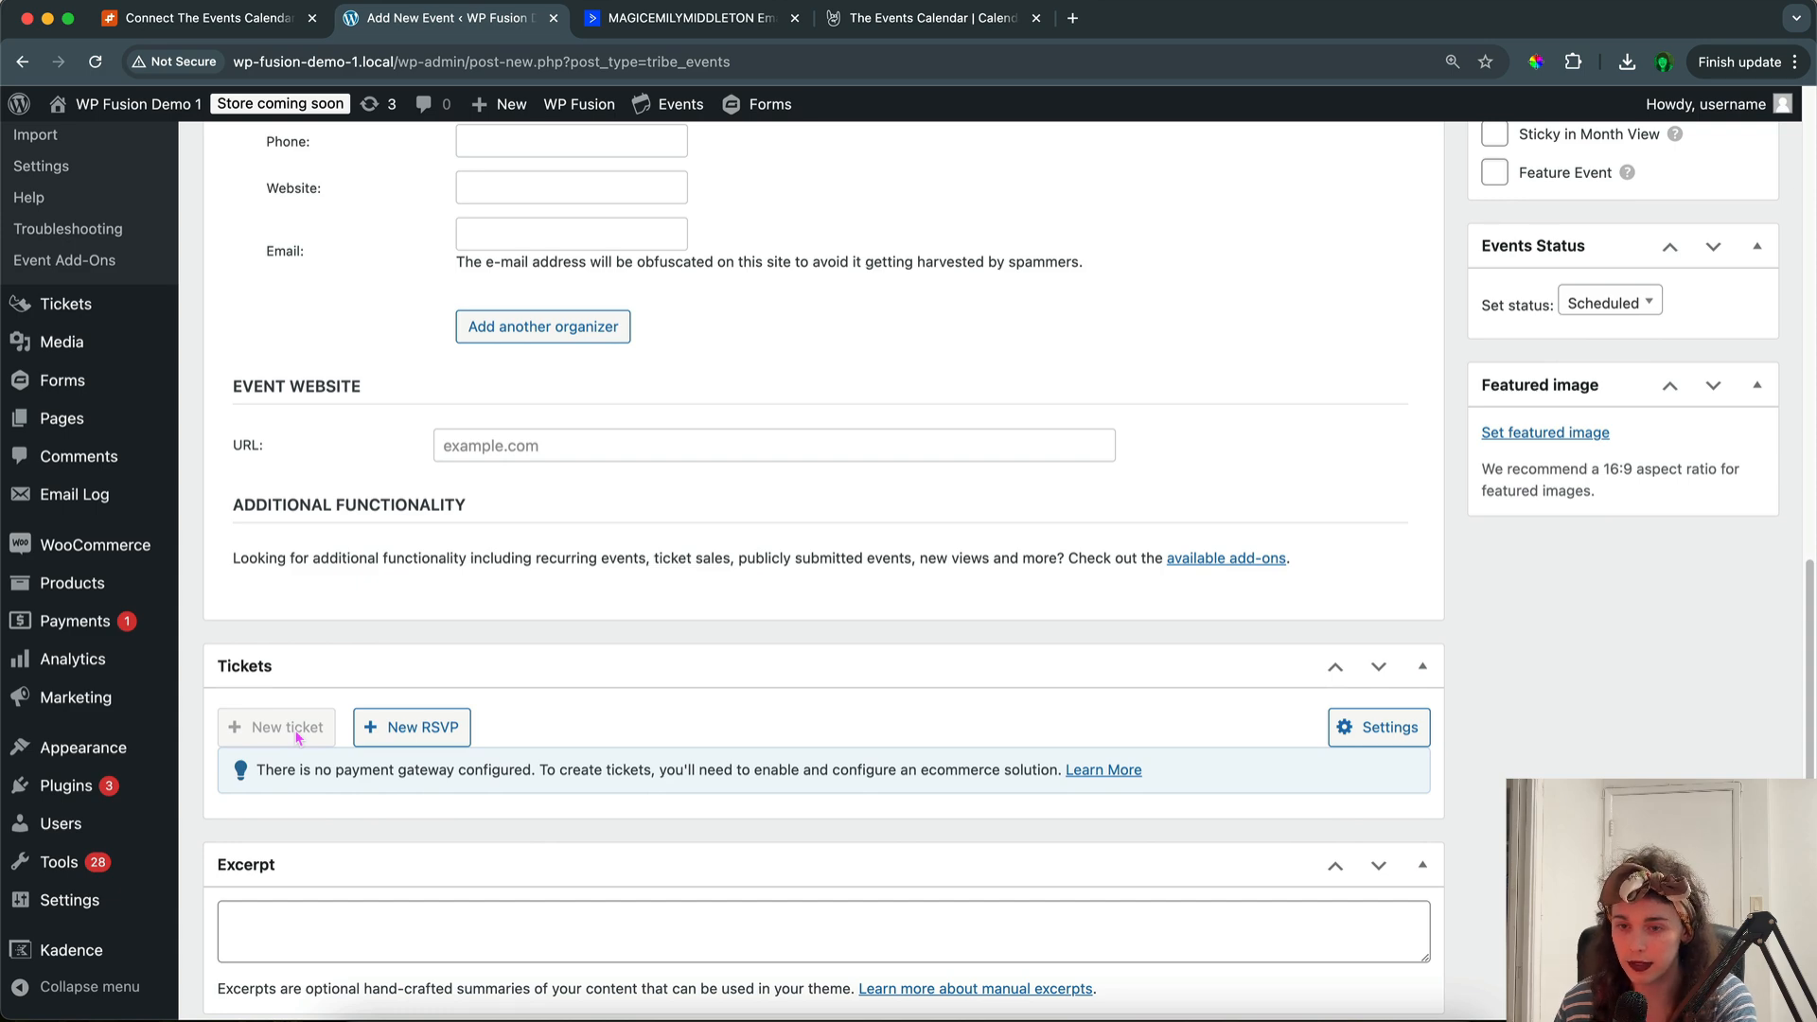
{"action": "left_click", "coordinate": [417, 732]}
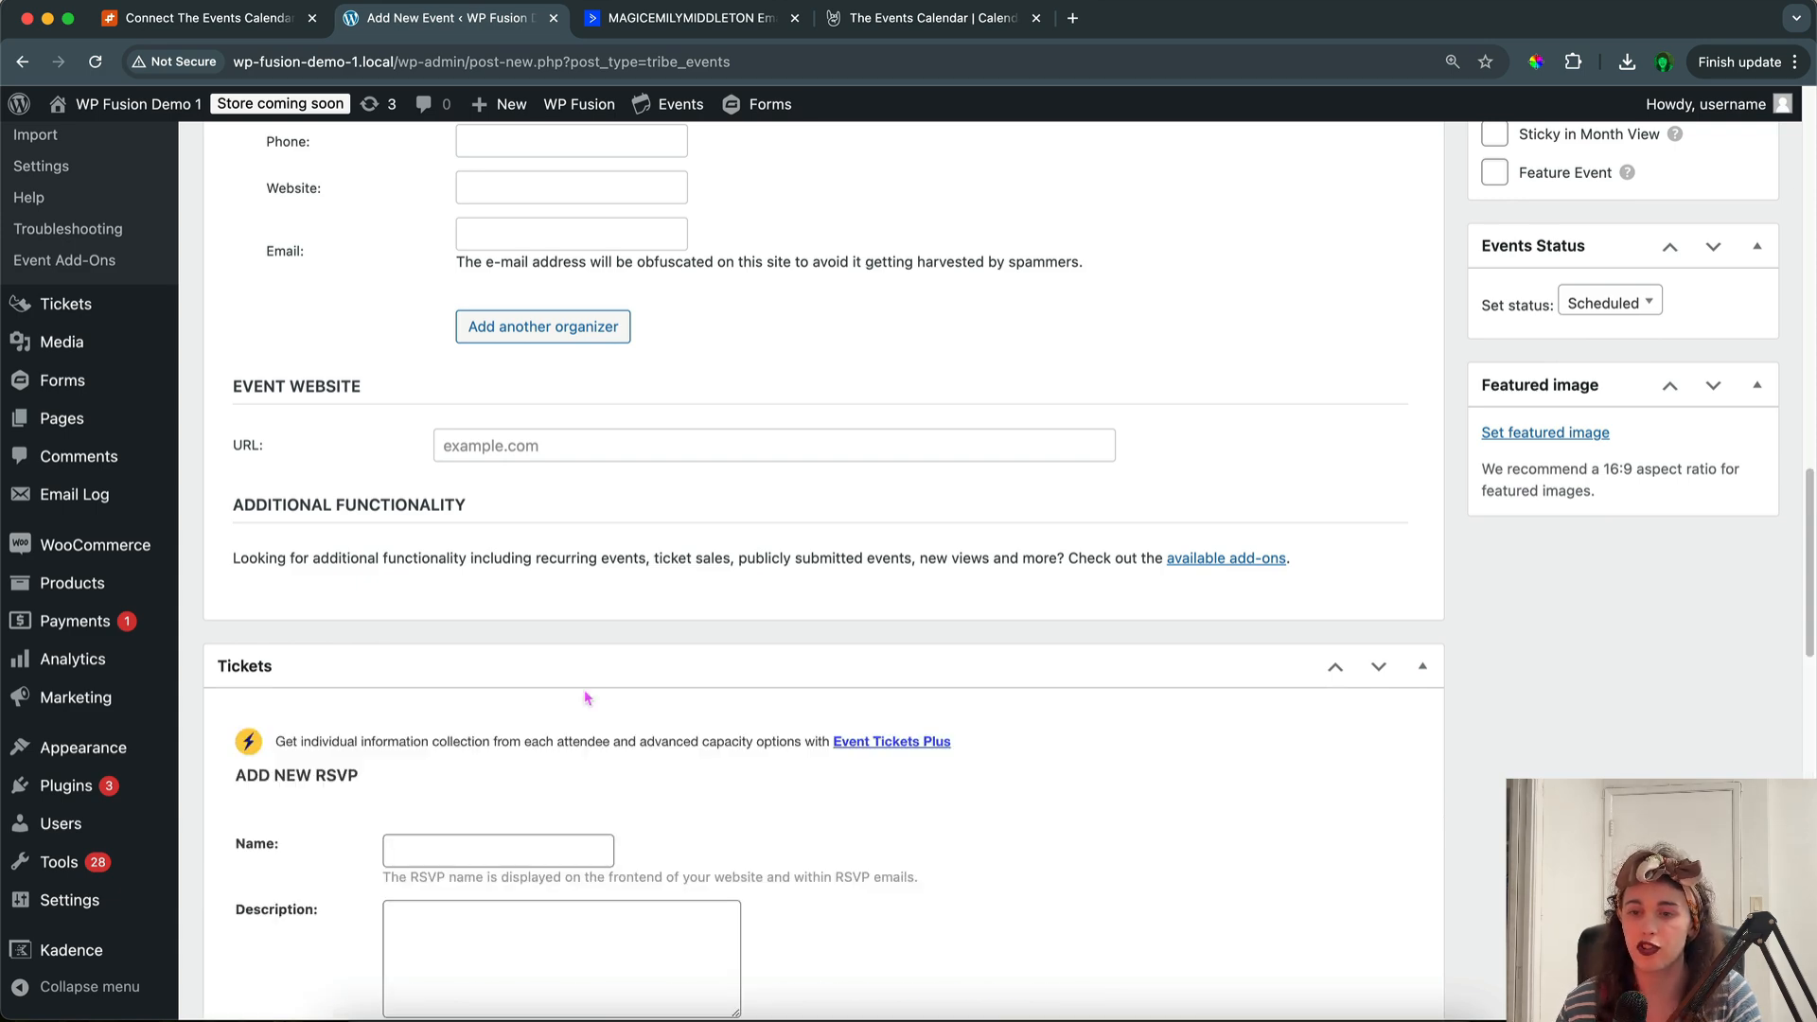
Choose the WP Fusion Content Restricted Tag as the tag applied when someone RSVPs.
{"action": "scroll", "coordinate": [586, 698], "scroll_direction": "down", "scroll_amount": 7}
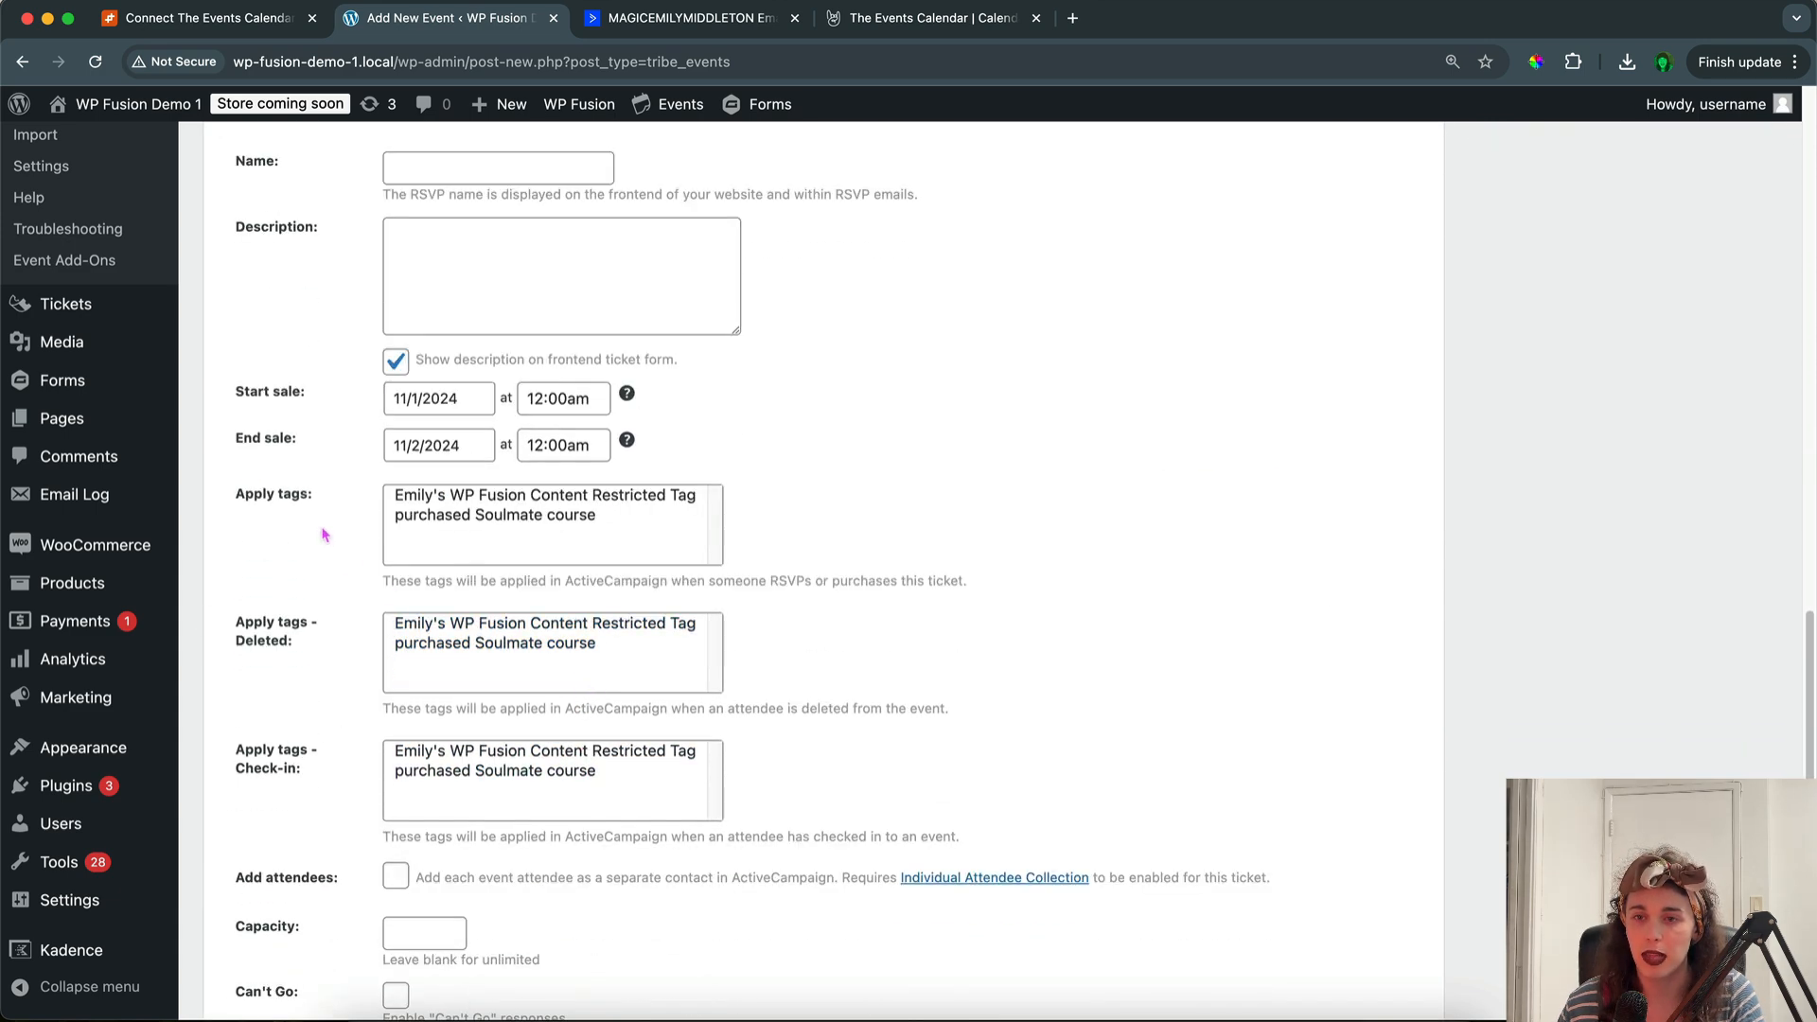
{"action": "scroll", "coordinate": [322, 532], "scroll_direction": "up", "scroll_amount": 2}
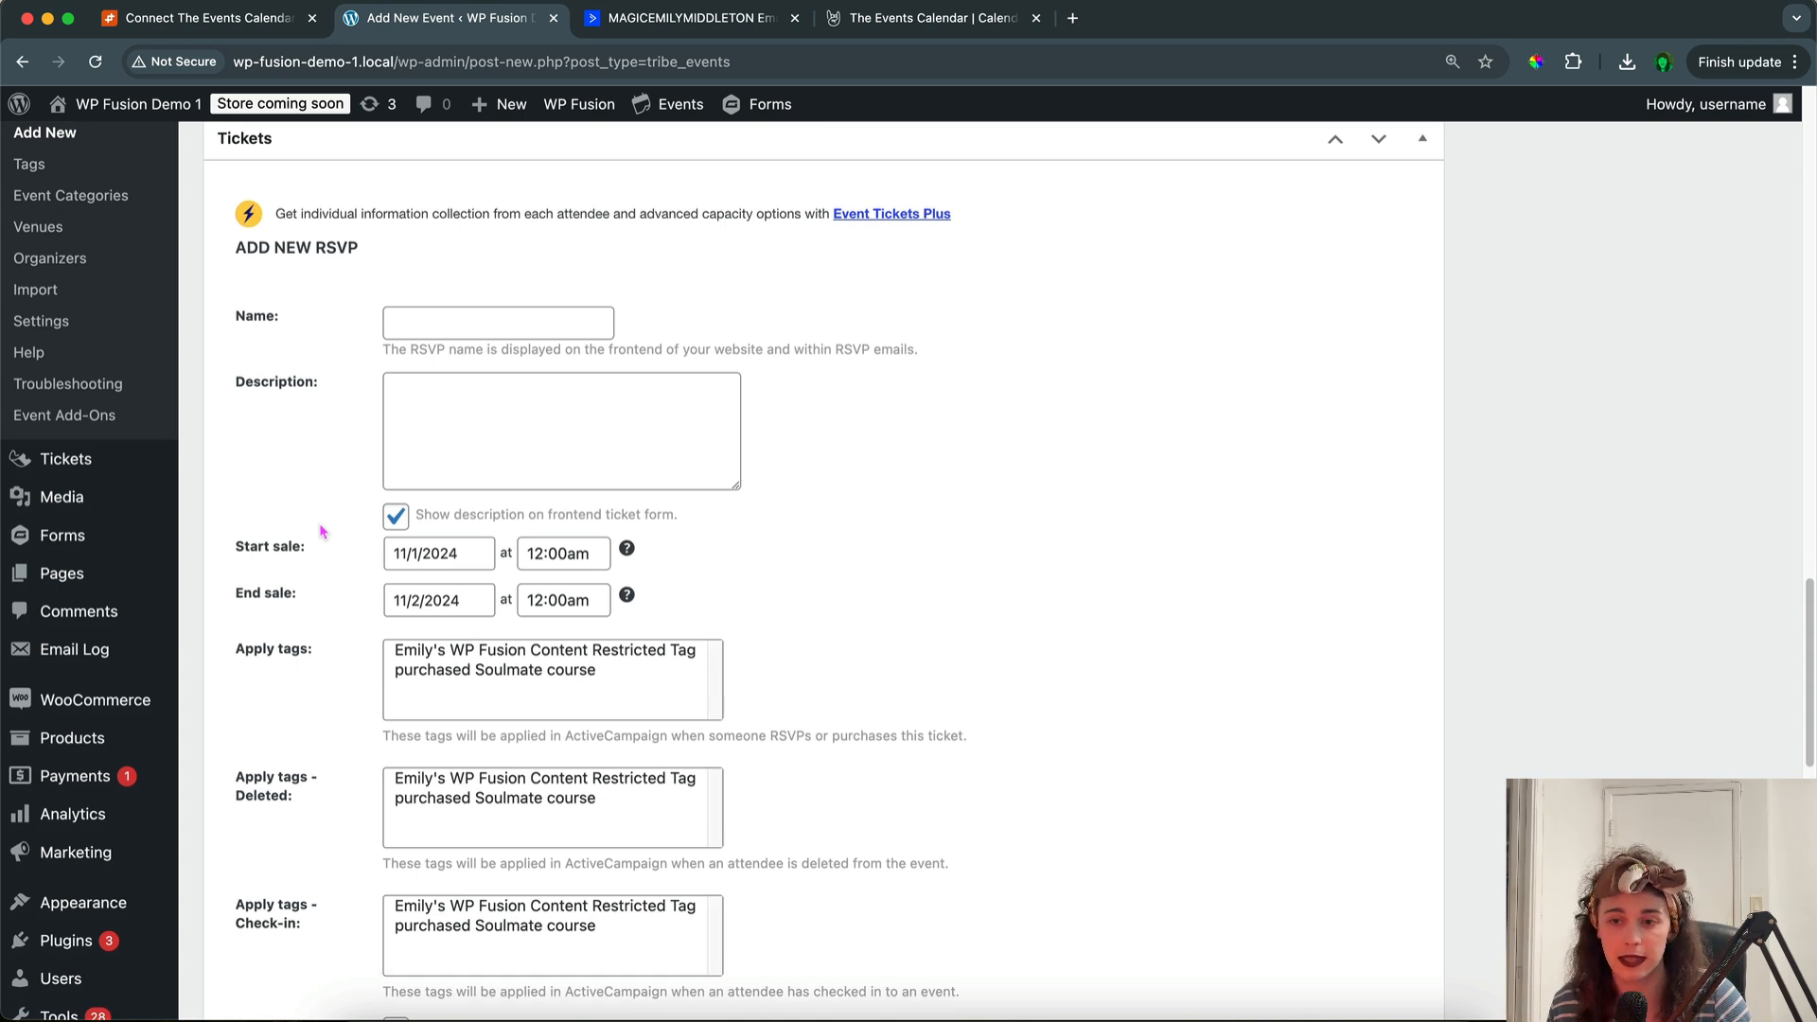
{"action": "scroll", "coordinate": [321, 532], "scroll_direction": "down", "scroll_amount": 1}
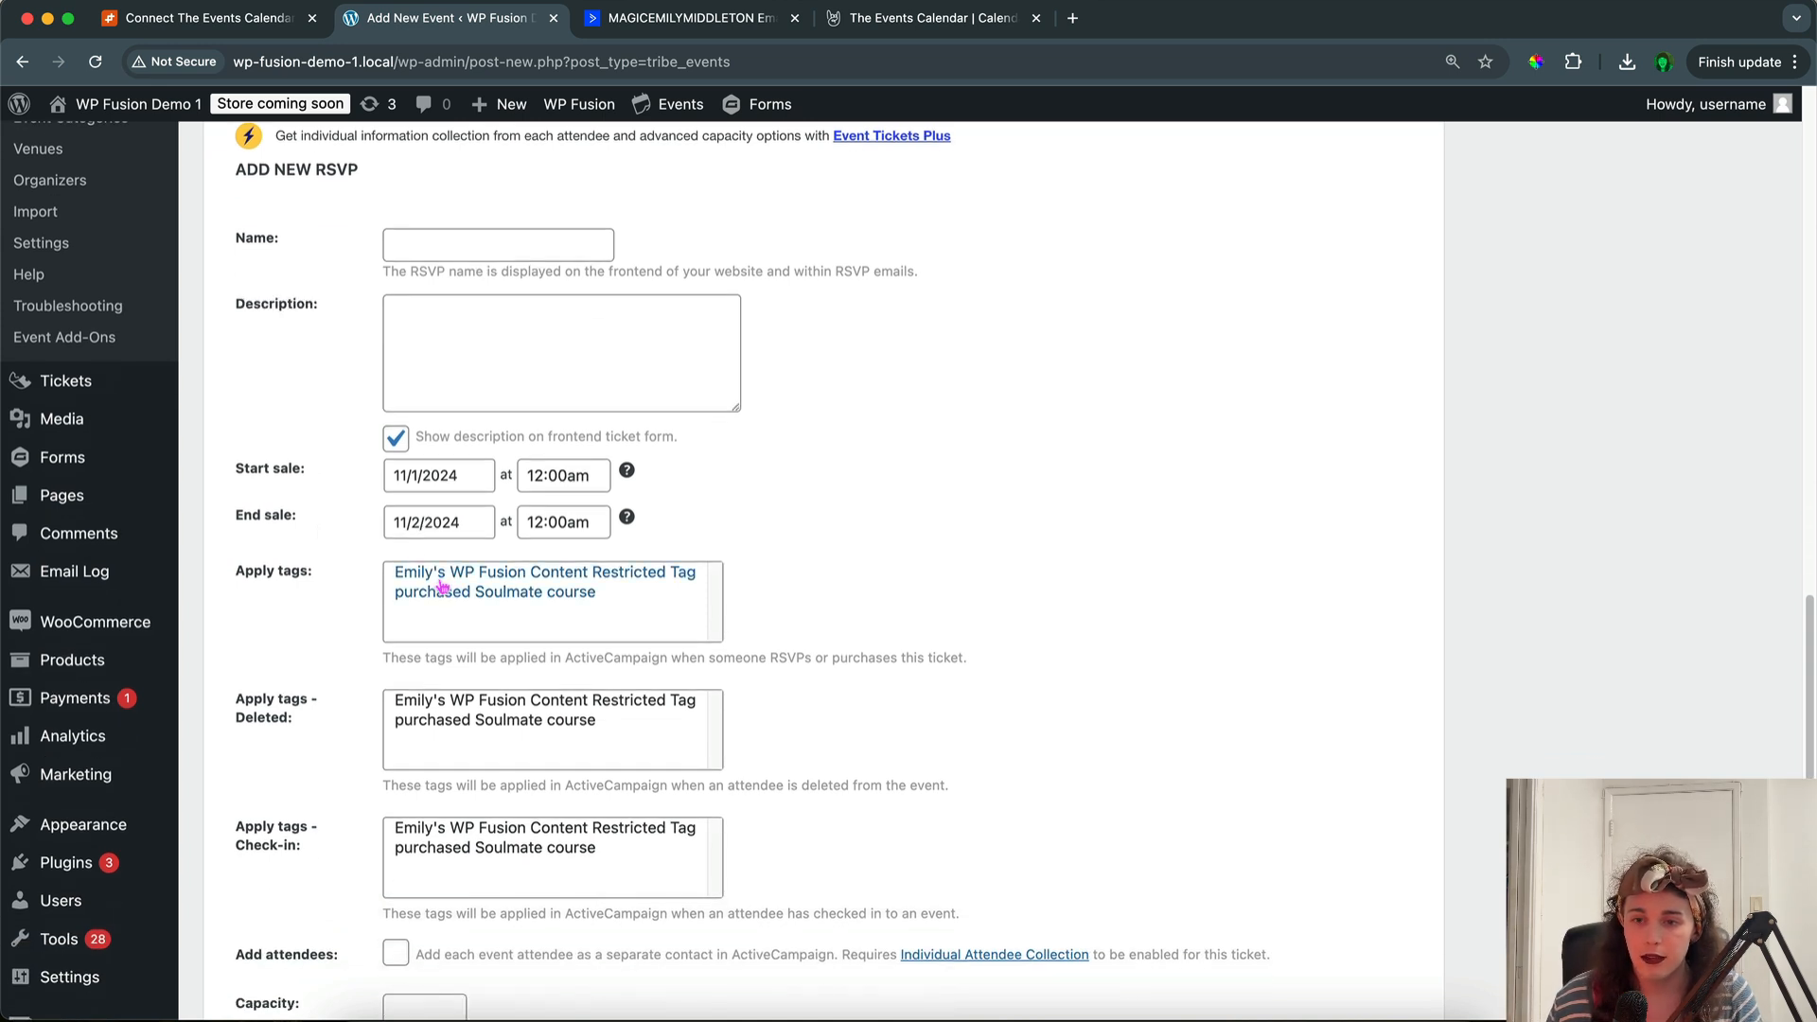
{"action": "left_click", "coordinate": [438, 590]}
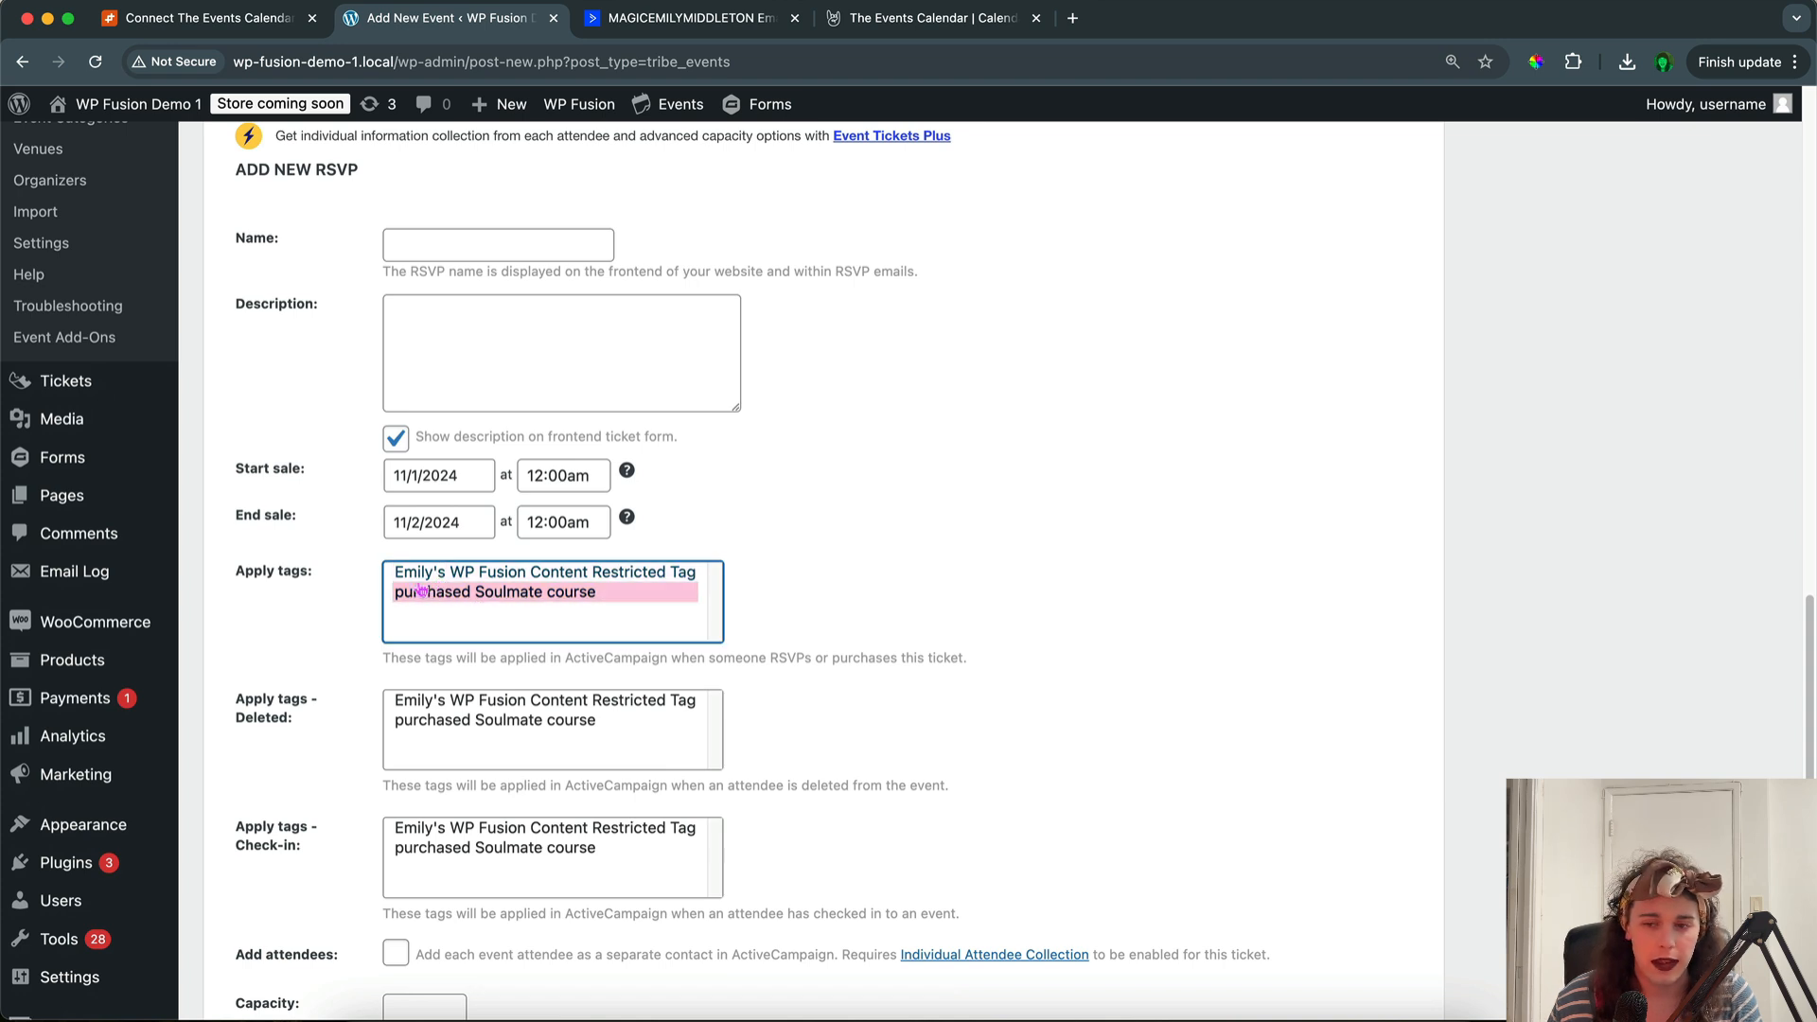
{"action": "left_click", "coordinate": [422, 576]}
{"action": "left_click", "coordinate": [328, 608]}
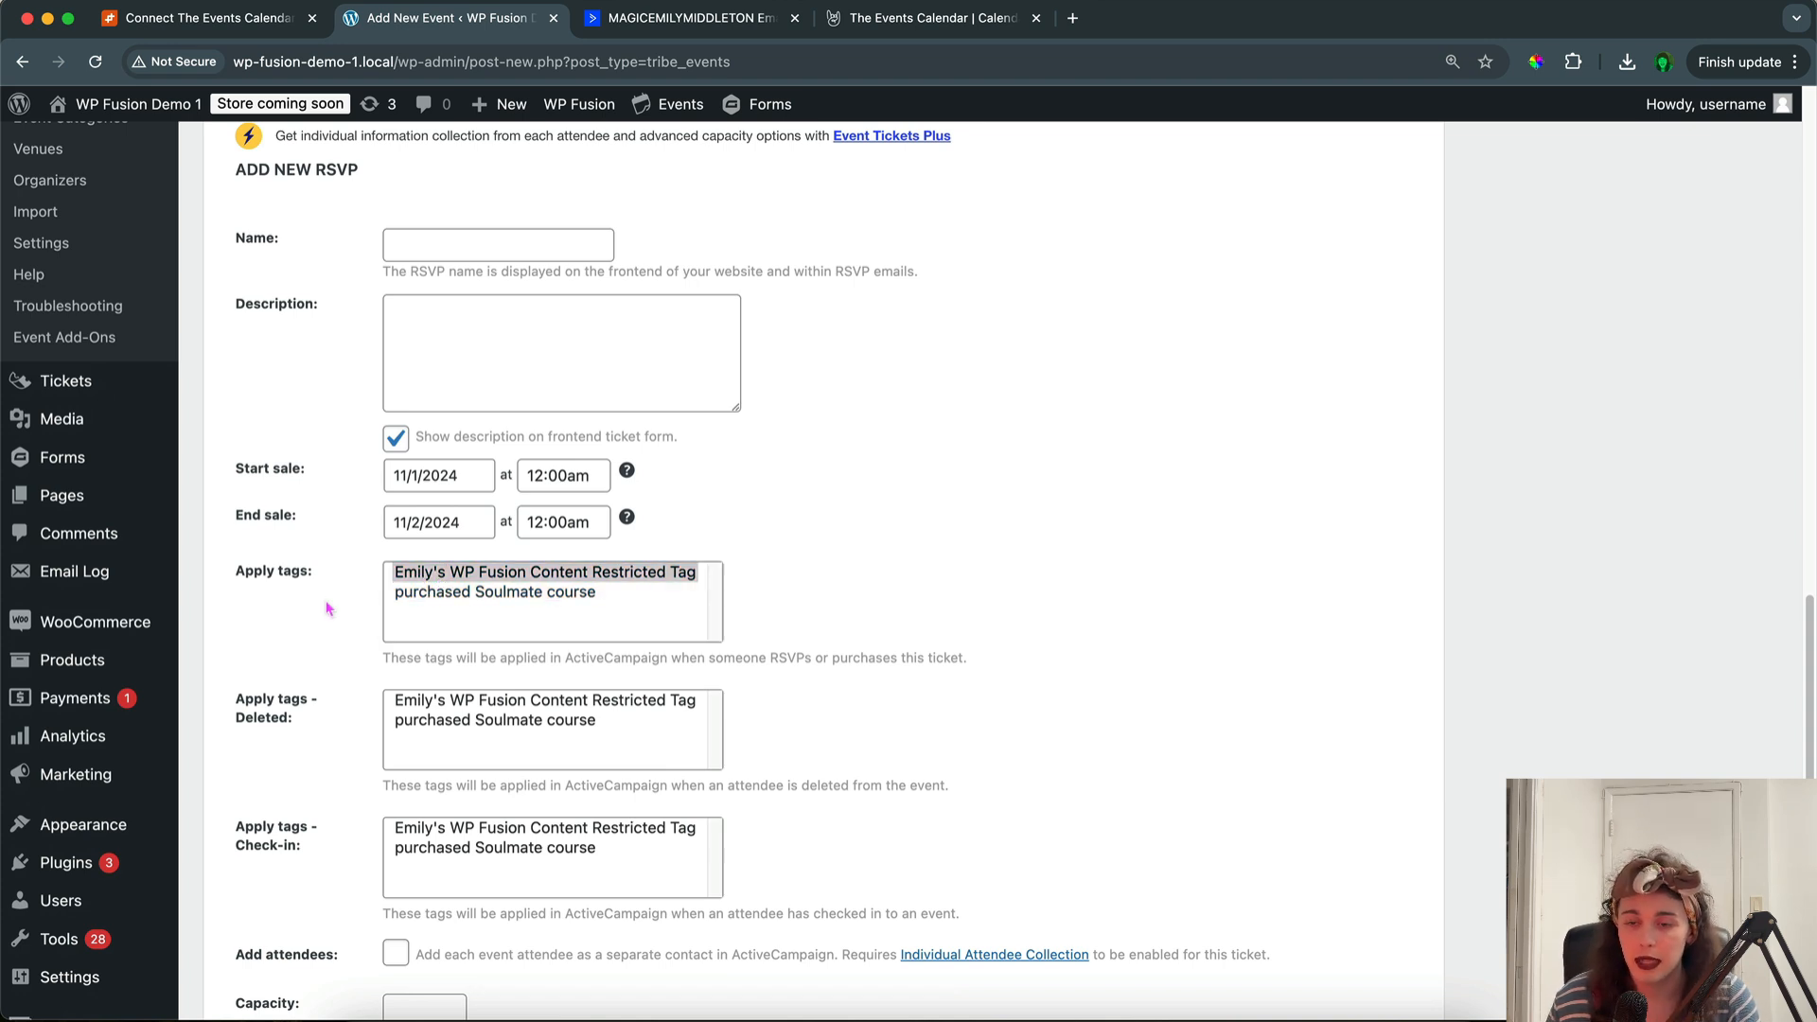
Examine the RSVP's tag settings for deleted and checked-in attendees, plus the attendee, capacity and "Can't Go" options.
{"action": "scroll", "coordinate": [328, 609], "scroll_direction": "down", "scroll_amount": 2}
{"action": "left_click_drag", "start_coordinate": [297, 580], "coordinate": [280, 559]}
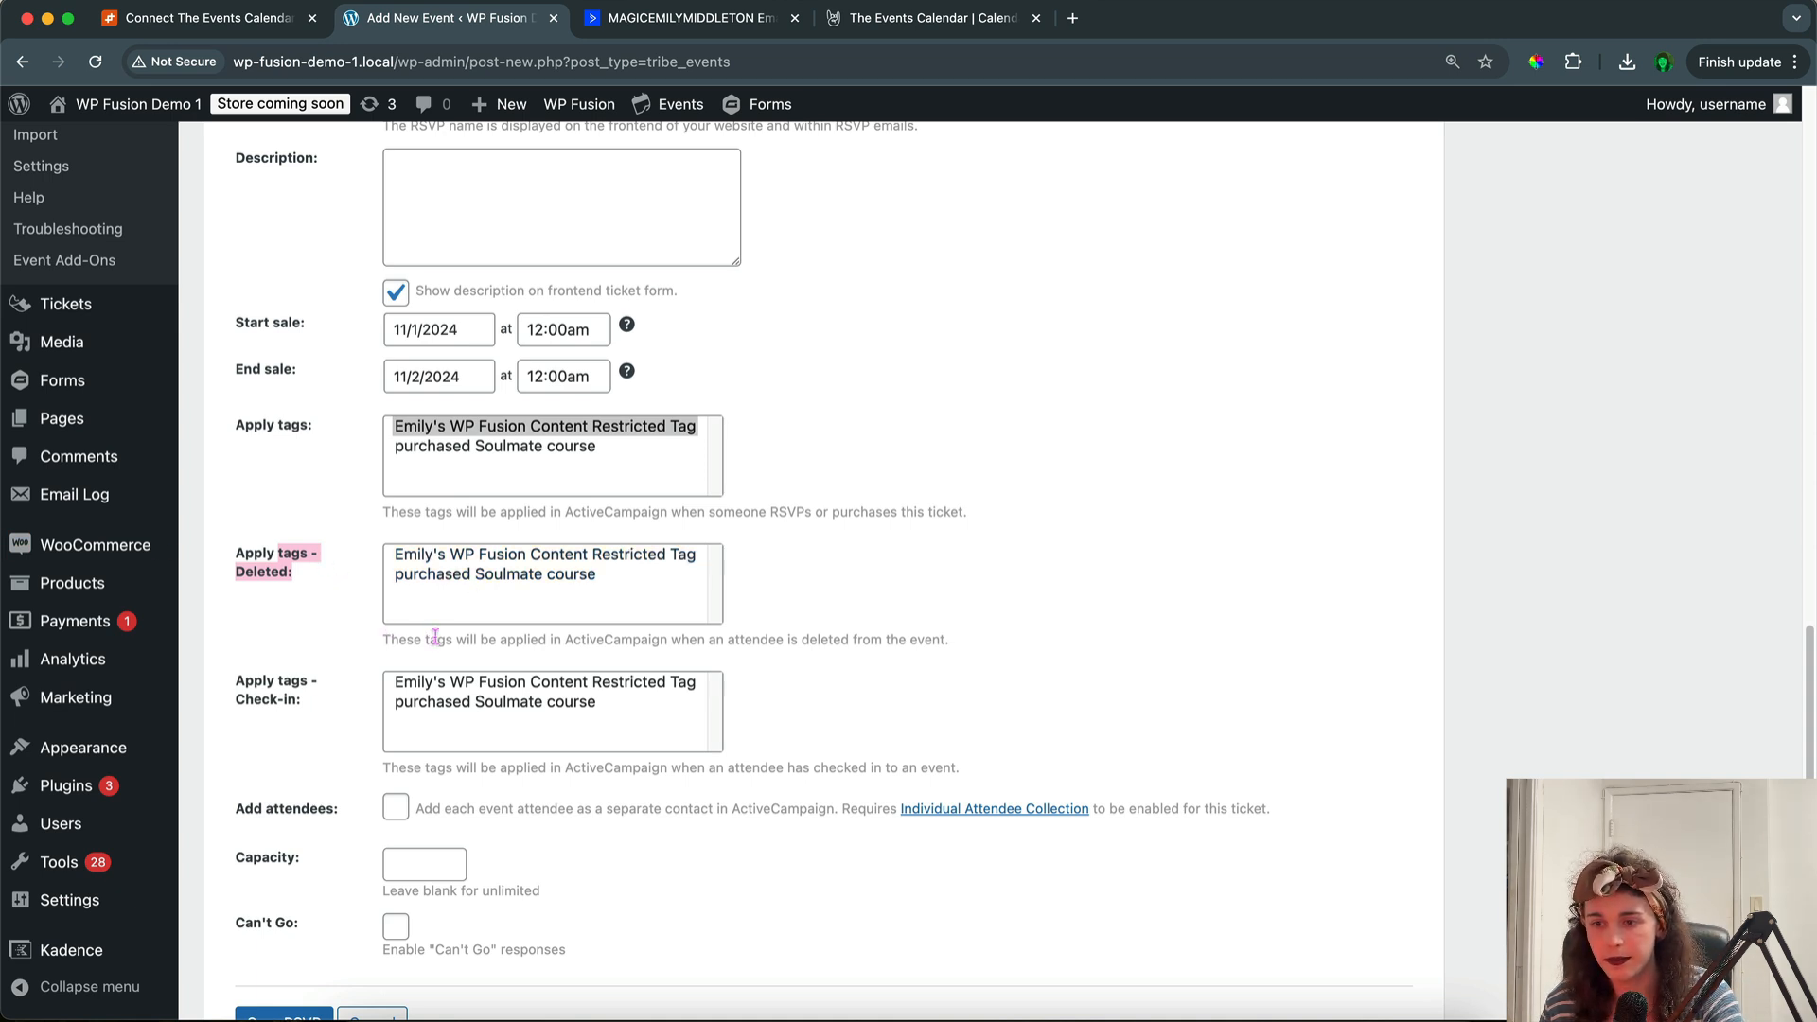
{"action": "left_click_drag", "start_coordinate": [425, 640], "coordinate": [918, 646]}
{"action": "left_click", "coordinate": [804, 660]}
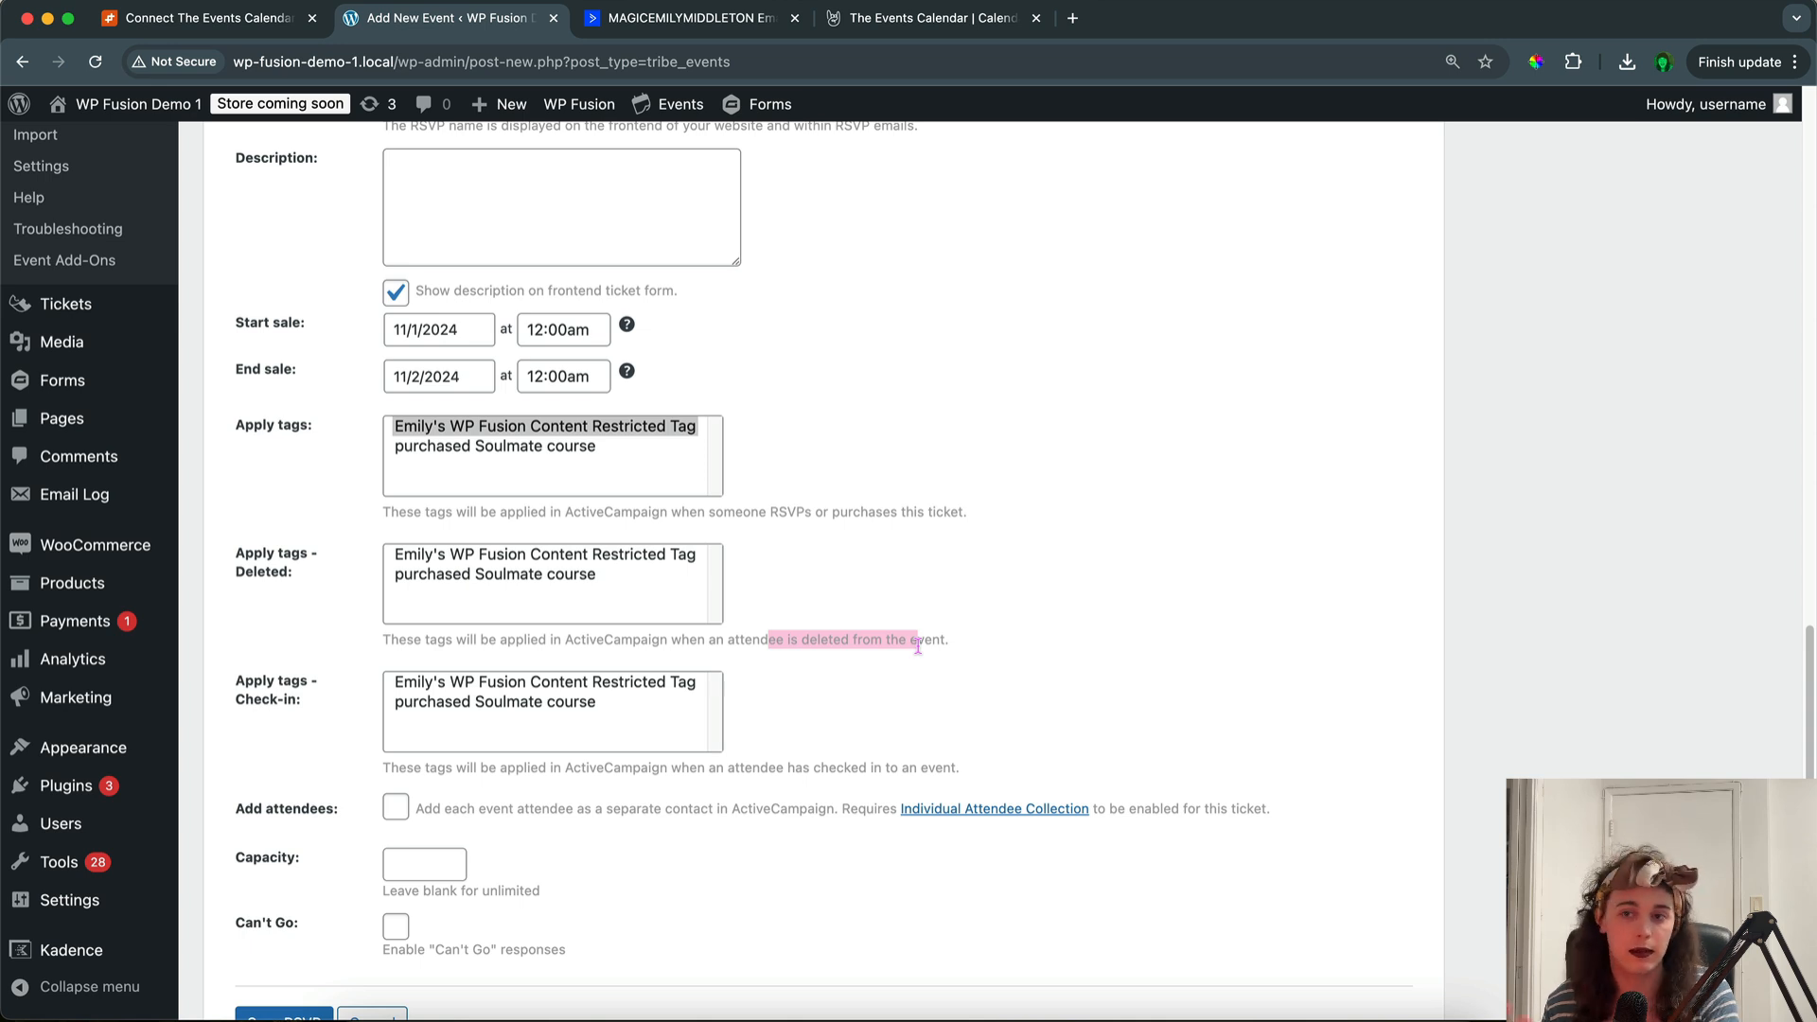
{"action": "left_click", "coordinate": [917, 646]}
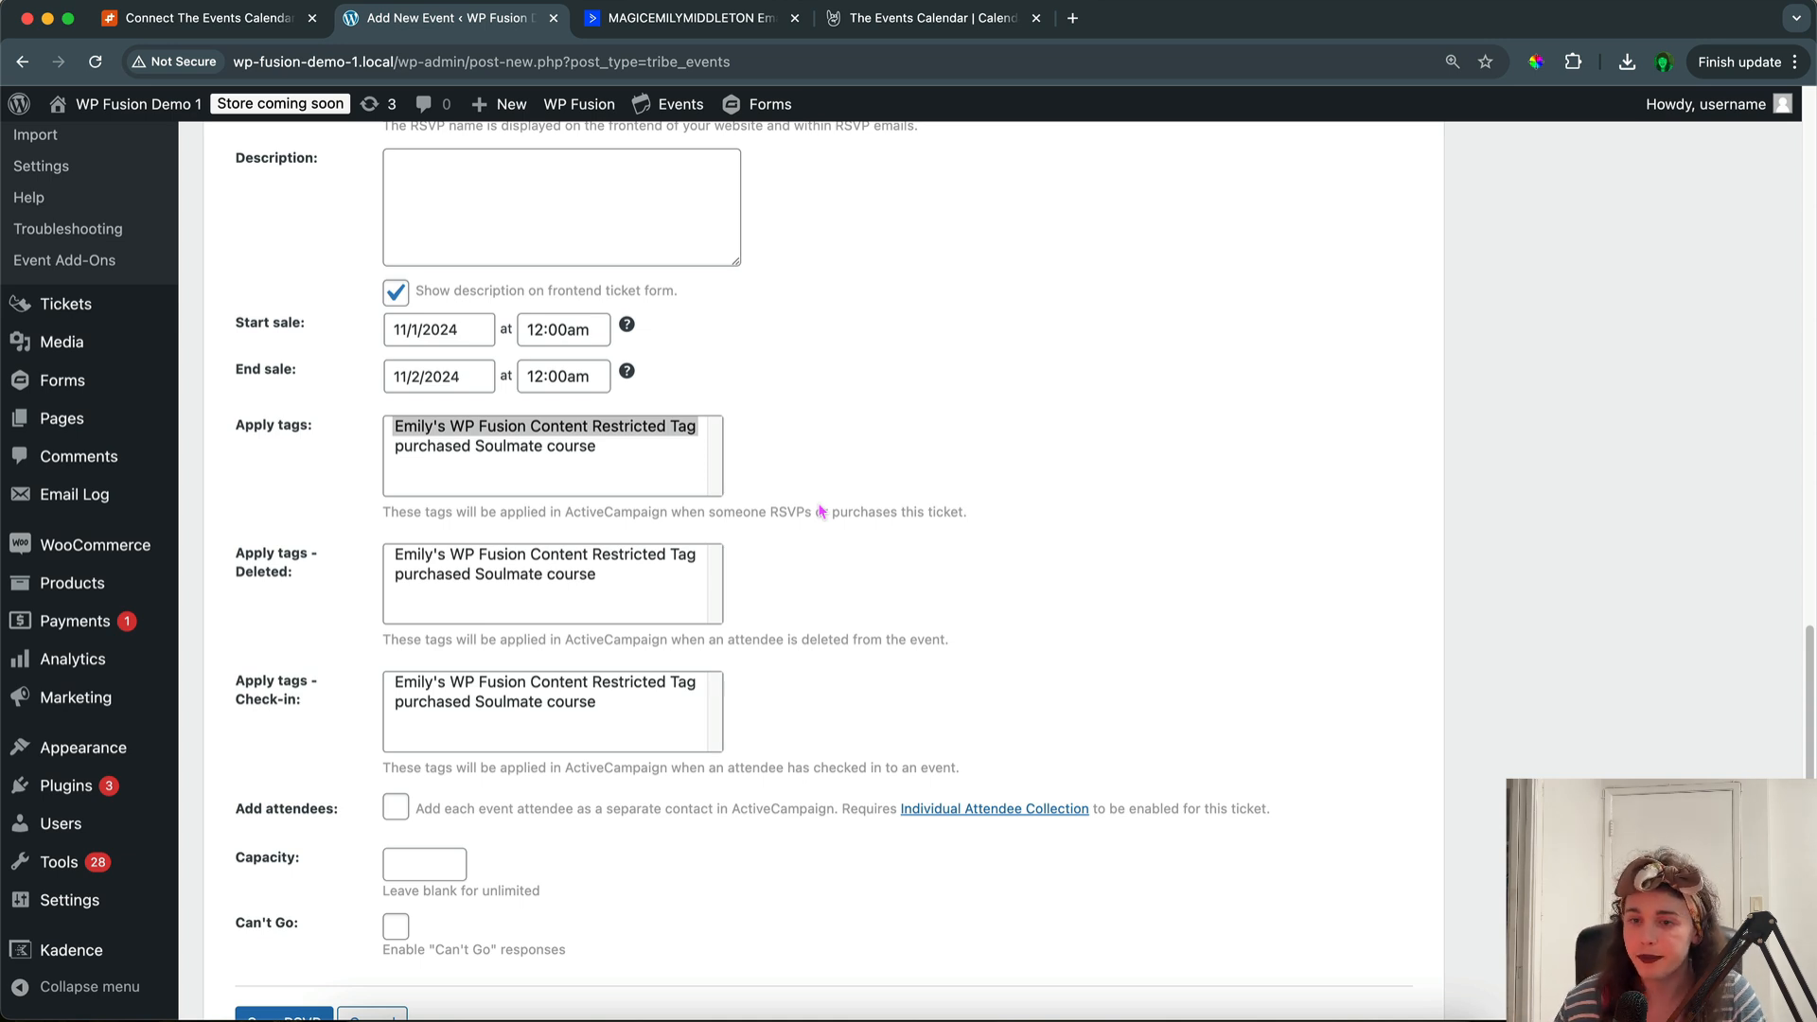
{"action": "left_click_drag", "start_coordinate": [221, 551], "coordinate": [320, 574]}
{"action": "left_click", "coordinate": [281, 576]}
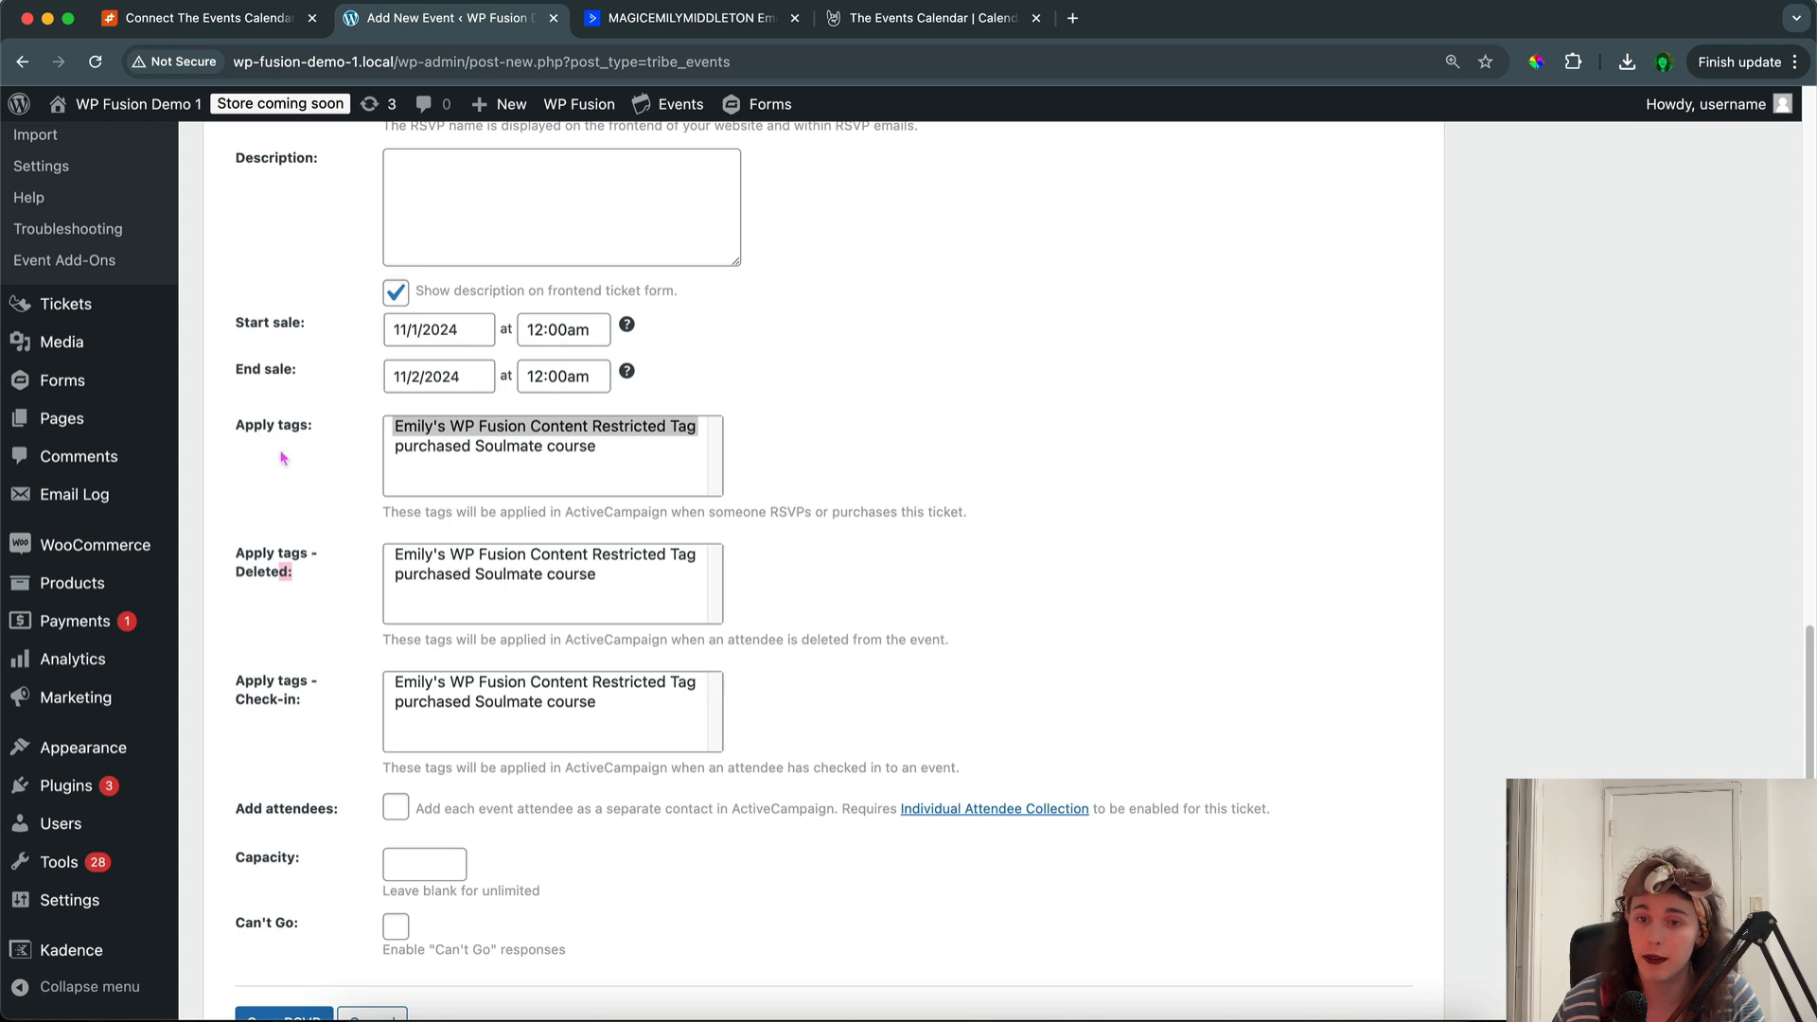
{"action": "left_click", "coordinate": [312, 420]}
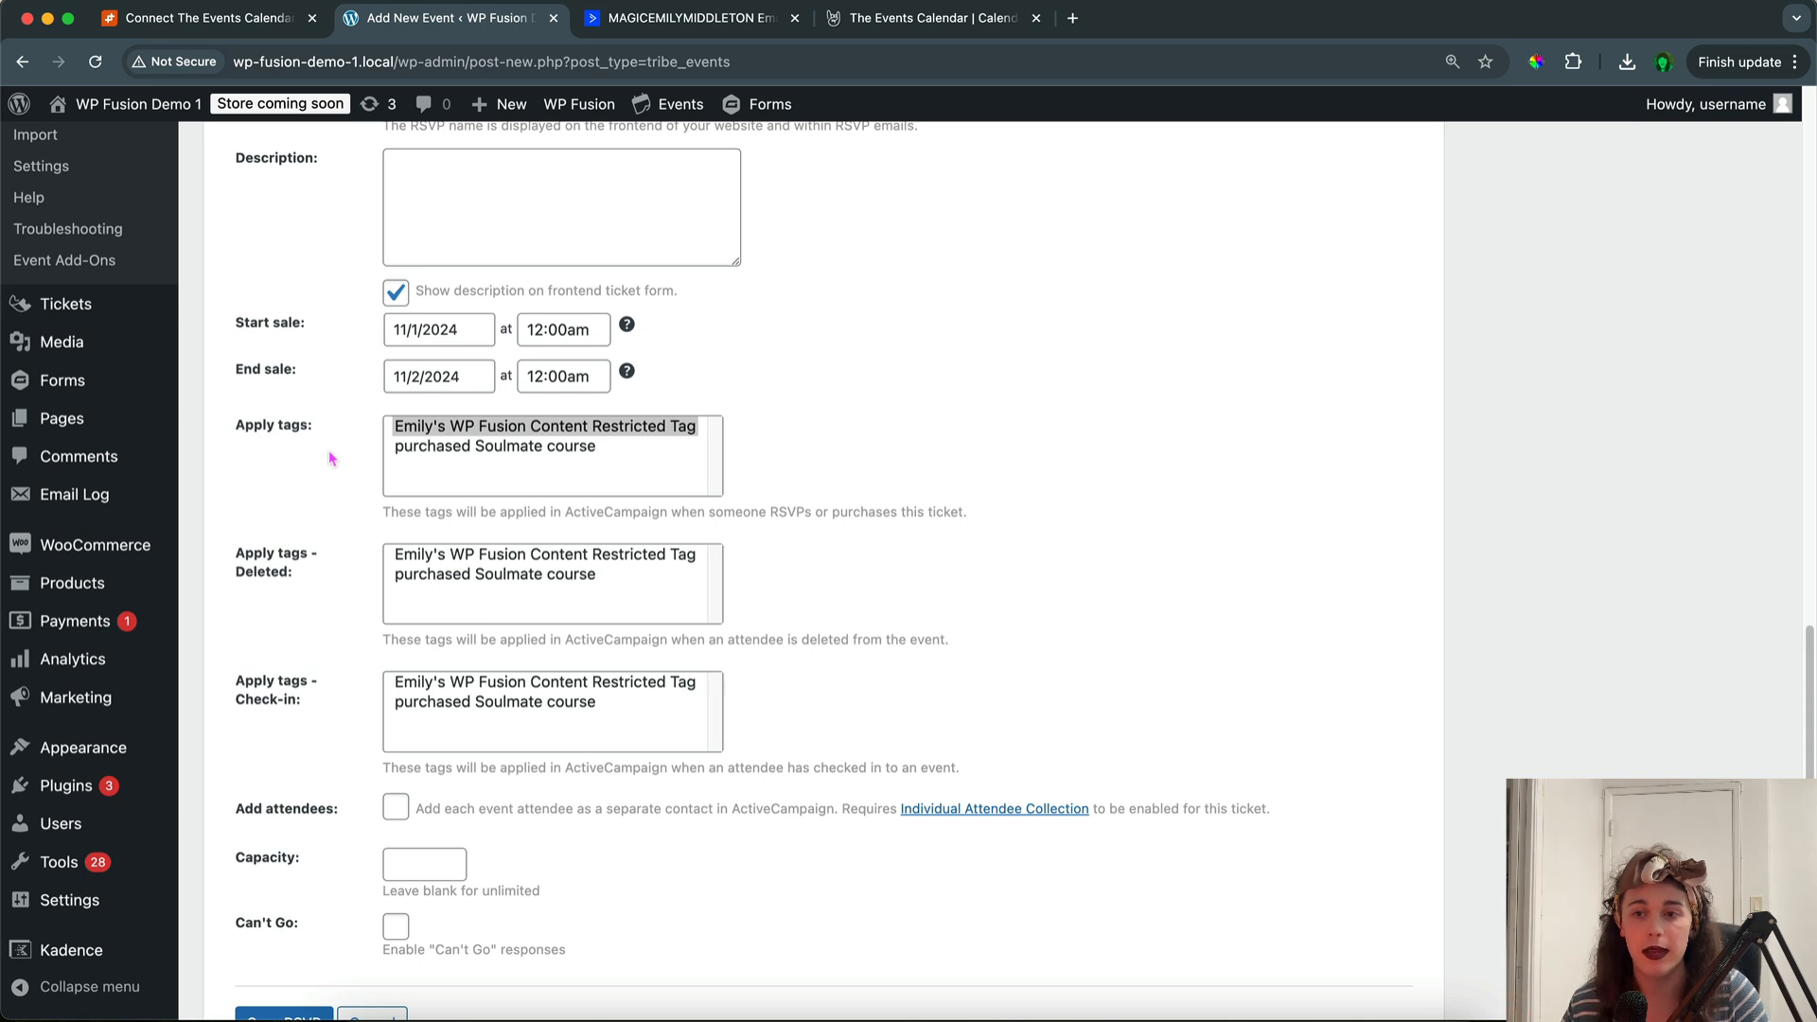
{"action": "scroll", "coordinate": [366, 459], "scroll_direction": "down", "scroll_amount": 2}
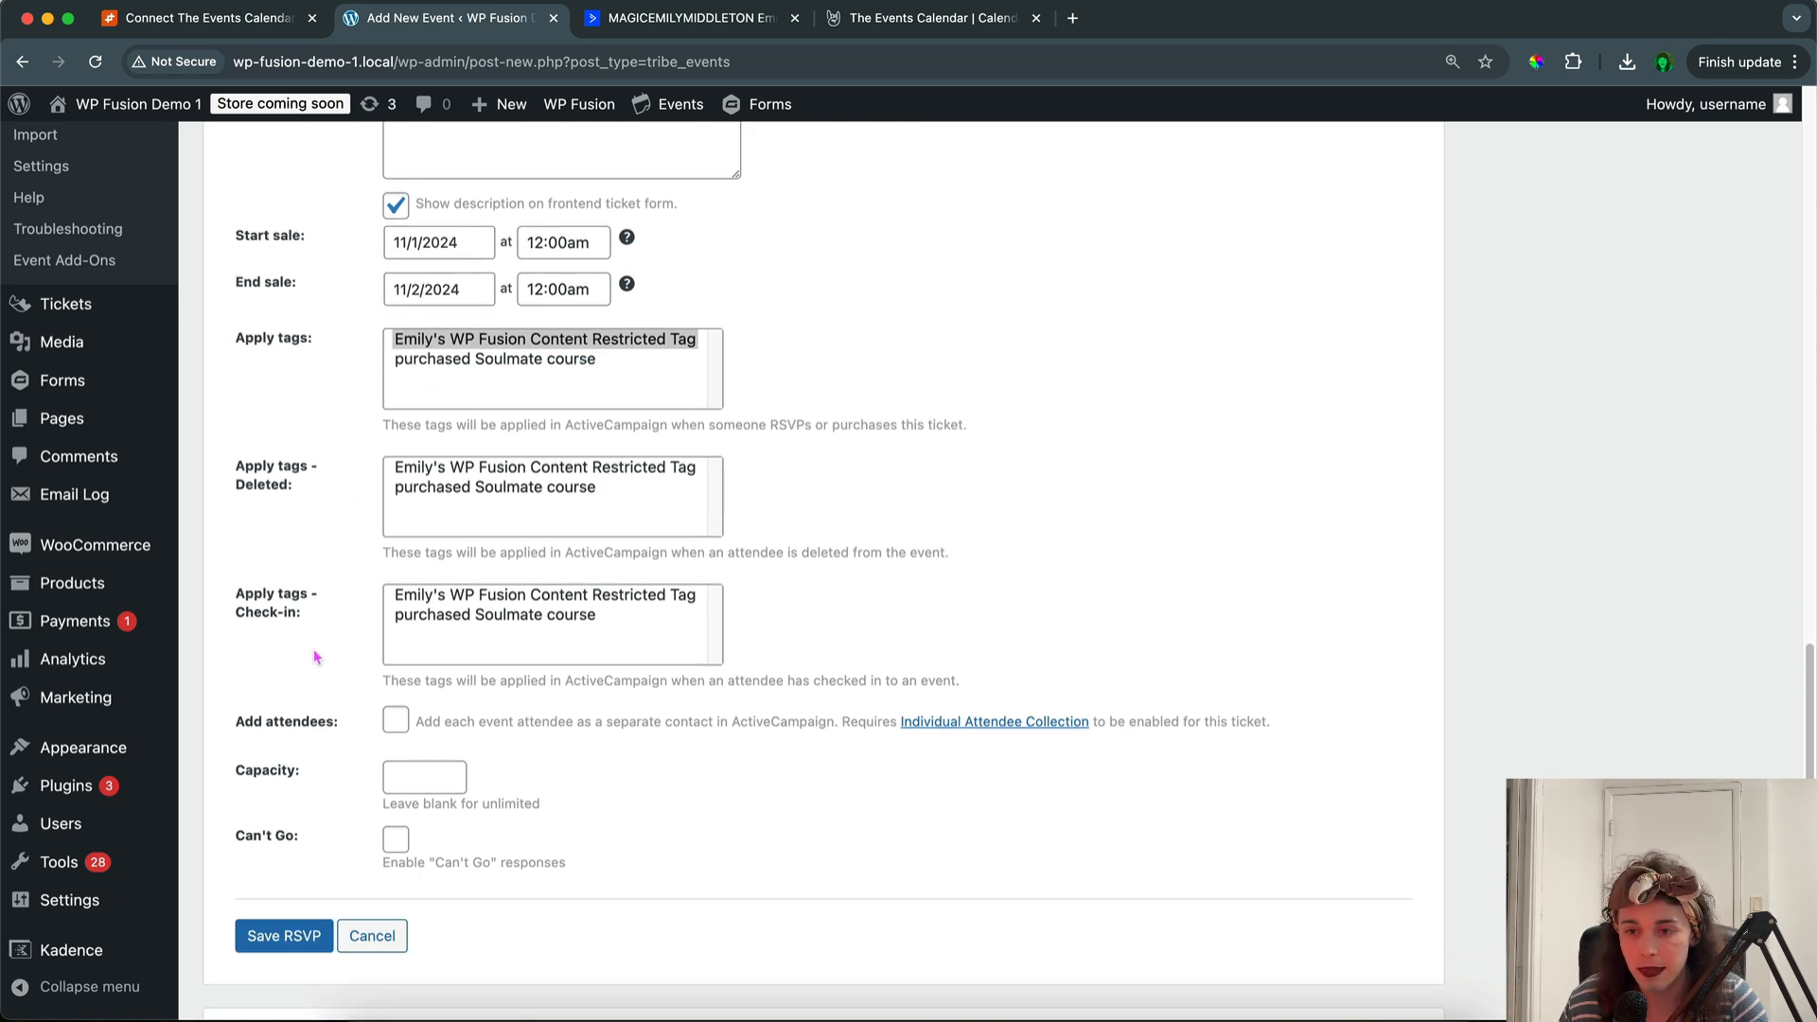
{"action": "scroll", "coordinate": [316, 657], "scroll_direction": "down", "scroll_amount": 1}
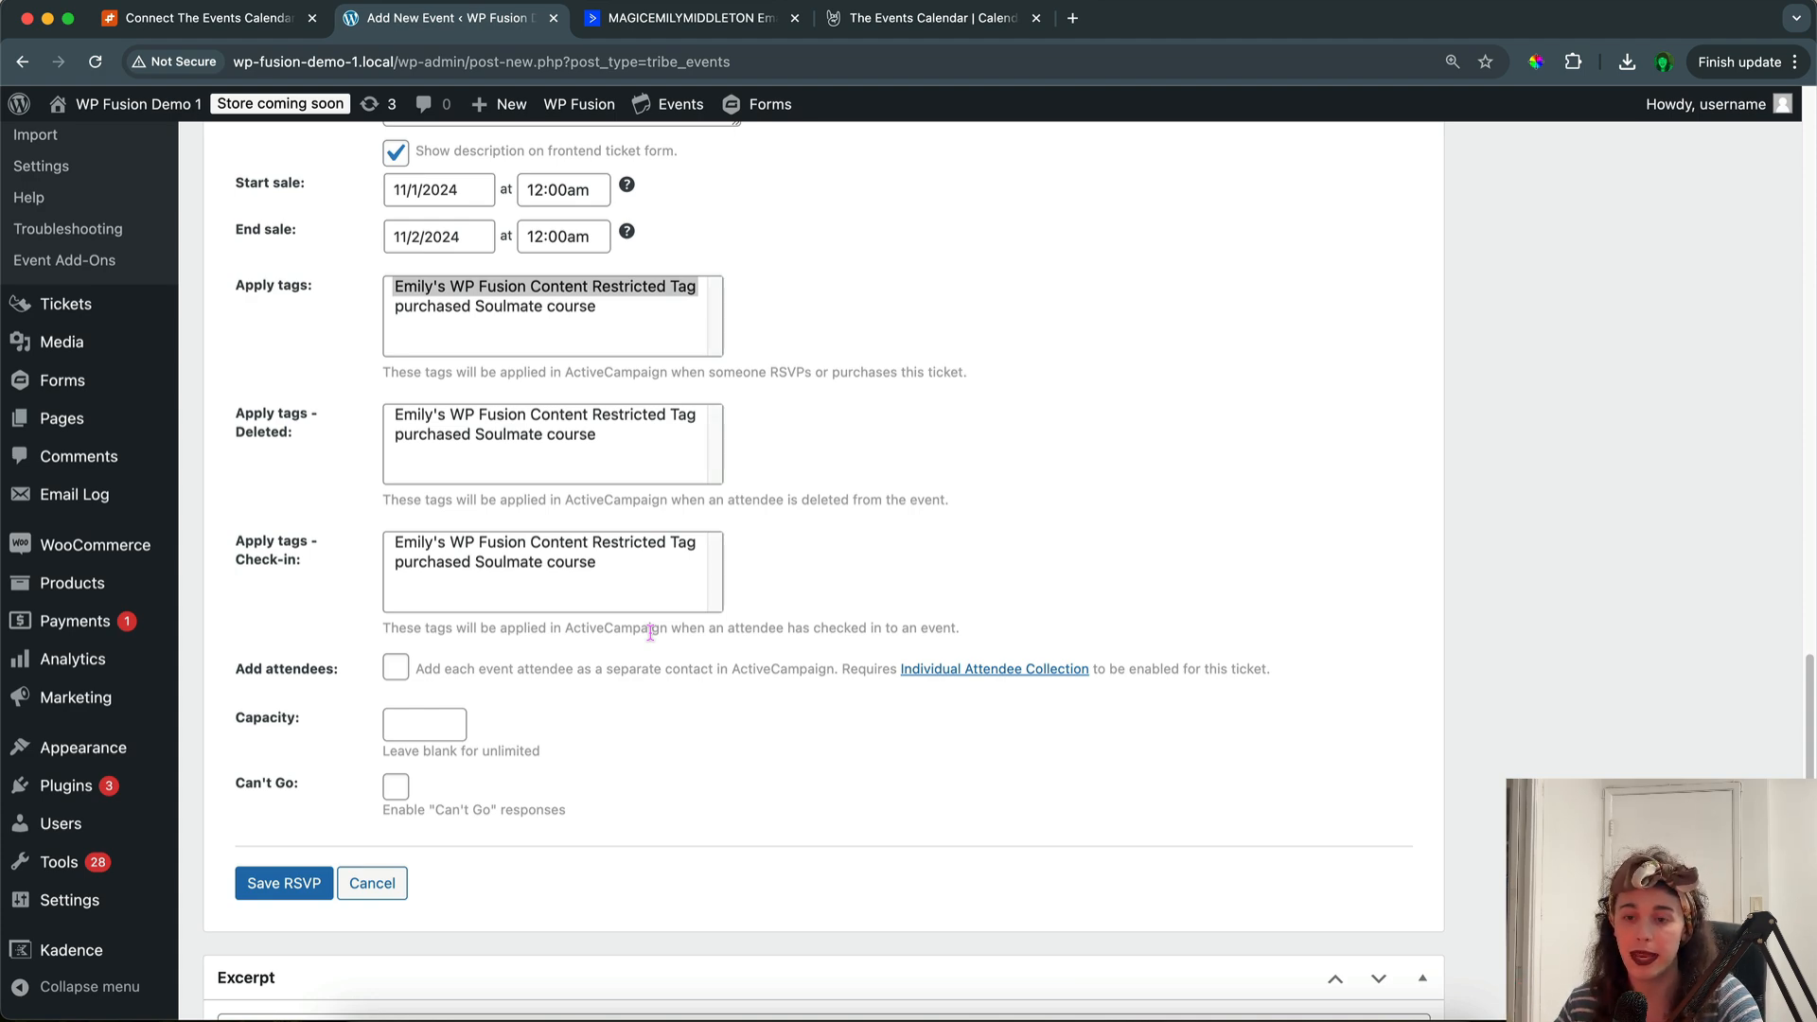
{"action": "scroll", "coordinate": [651, 632], "scroll_direction": "down", "scroll_amount": 4}
{"action": "scroll", "coordinate": [651, 636], "scroll_direction": "up", "scroll_amount": 9}
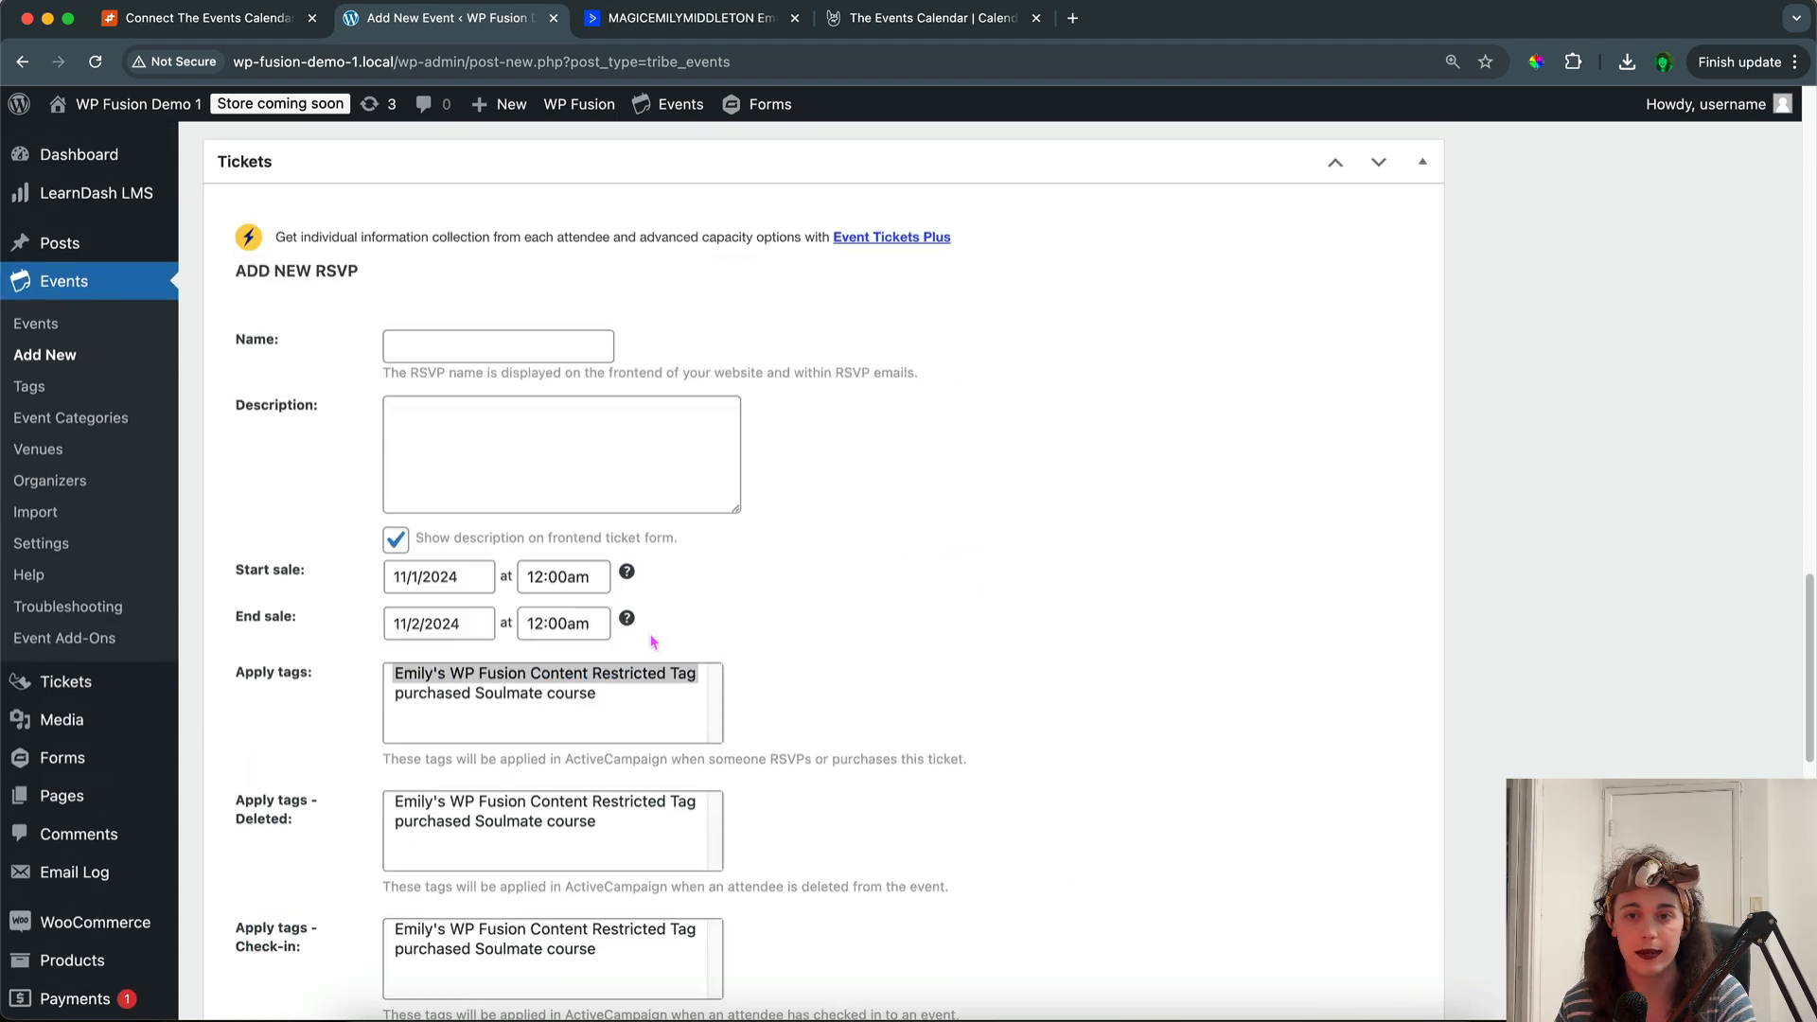
Switch to the WP Fusion documentation on Event Tickets and review Event Tickets Plus custom fields and syncing event details.
{"action": "mouse_move", "coordinate": [147, 674]}
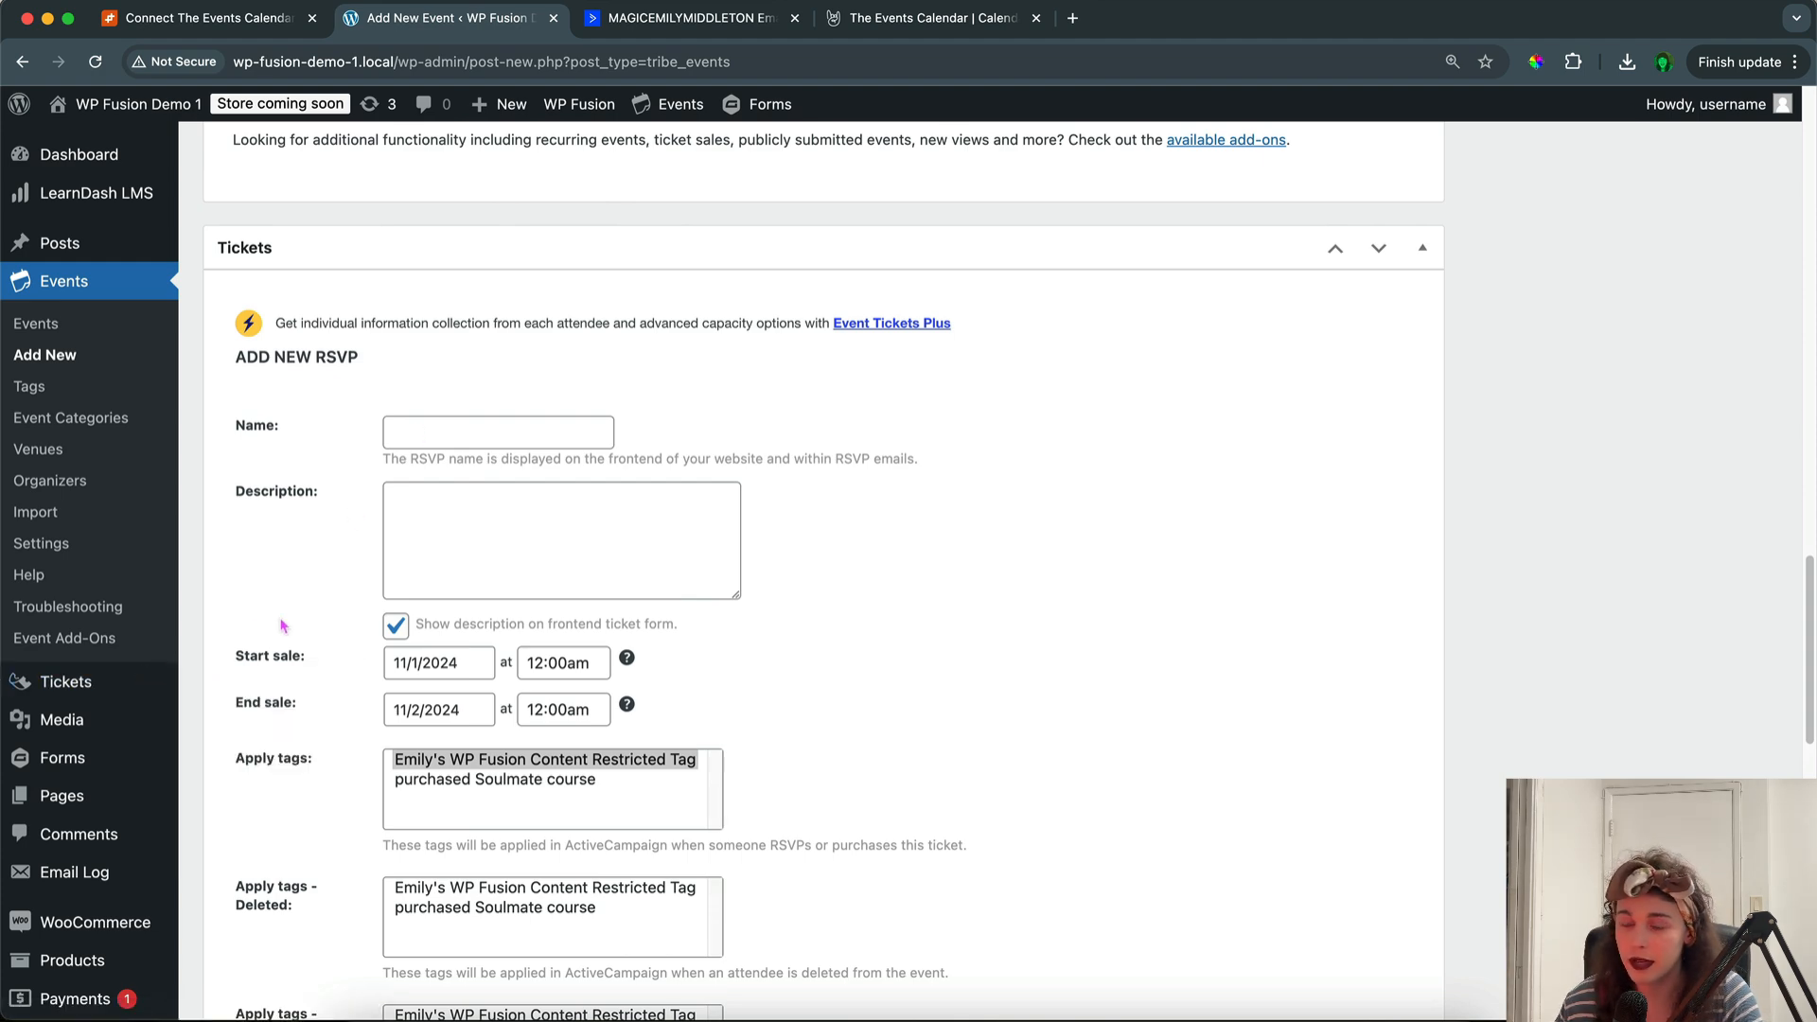
{"action": "scroll", "coordinate": [283, 626], "scroll_direction": "up", "scroll_amount": 2}
{"action": "scroll", "coordinate": [282, 626], "scroll_direction": "up", "scroll_amount": 9}
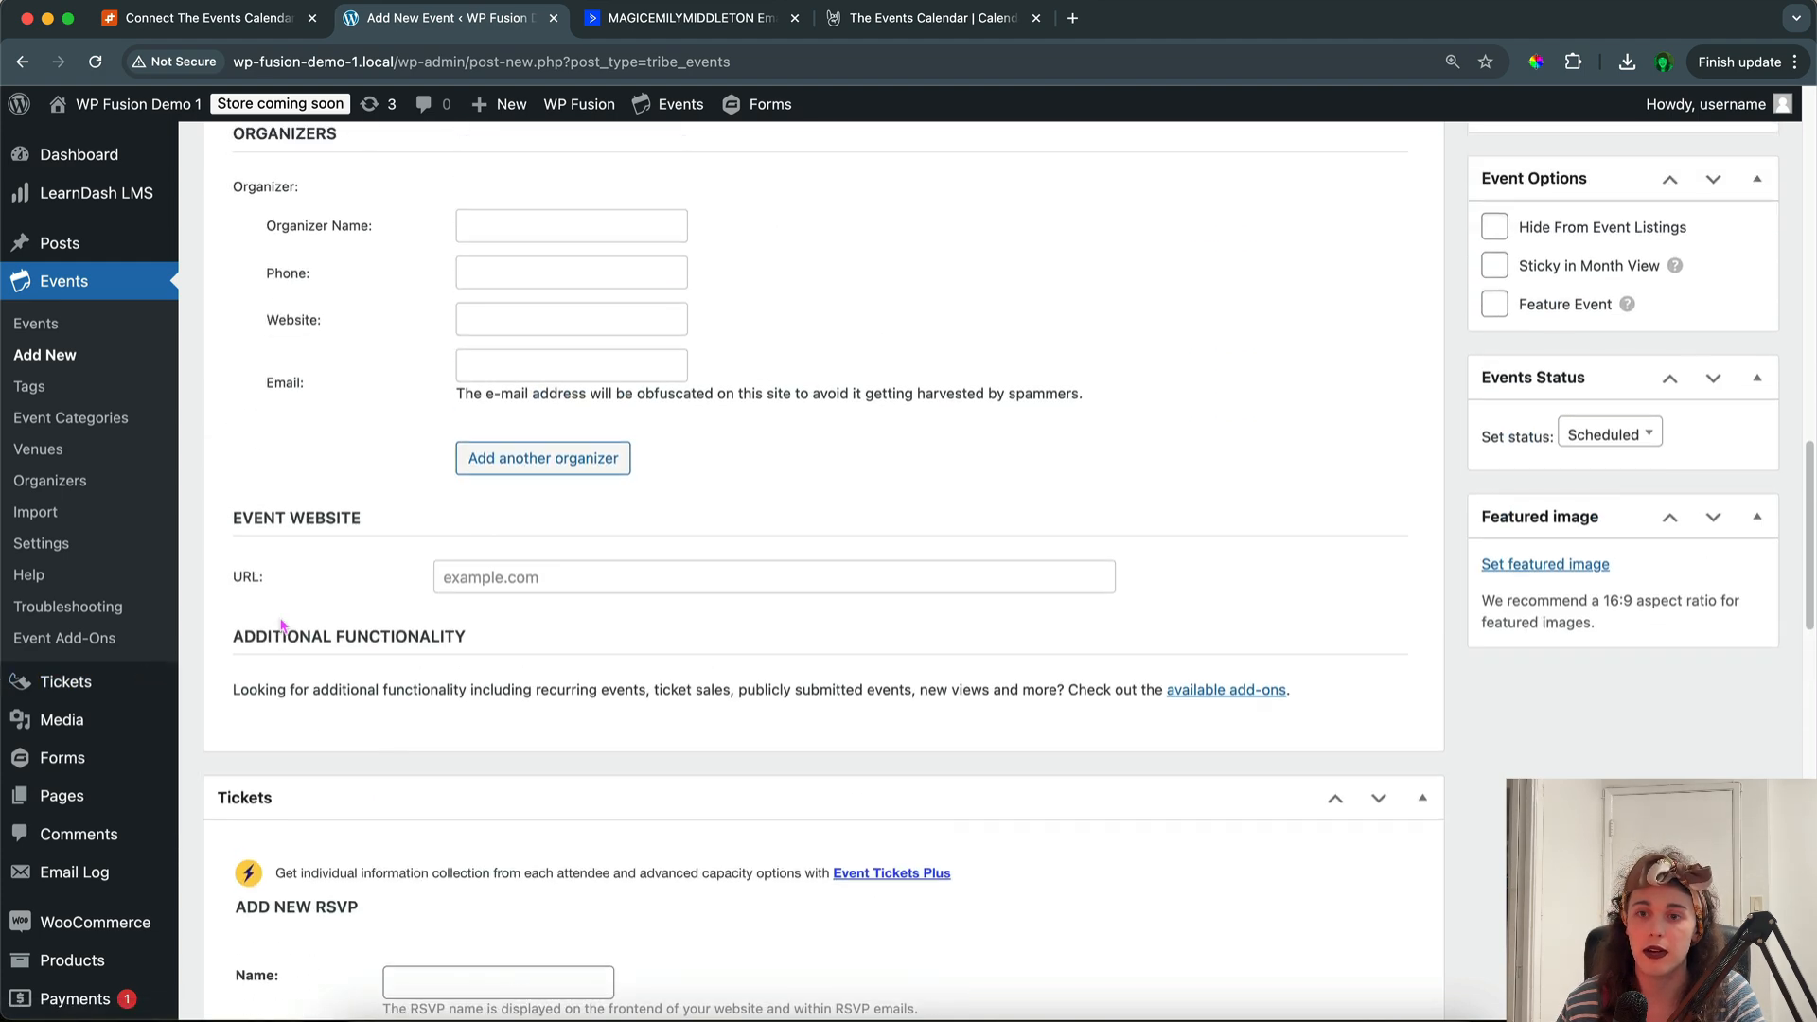
{"action": "scroll", "coordinate": [282, 626], "scroll_direction": "up", "scroll_amount": 15}
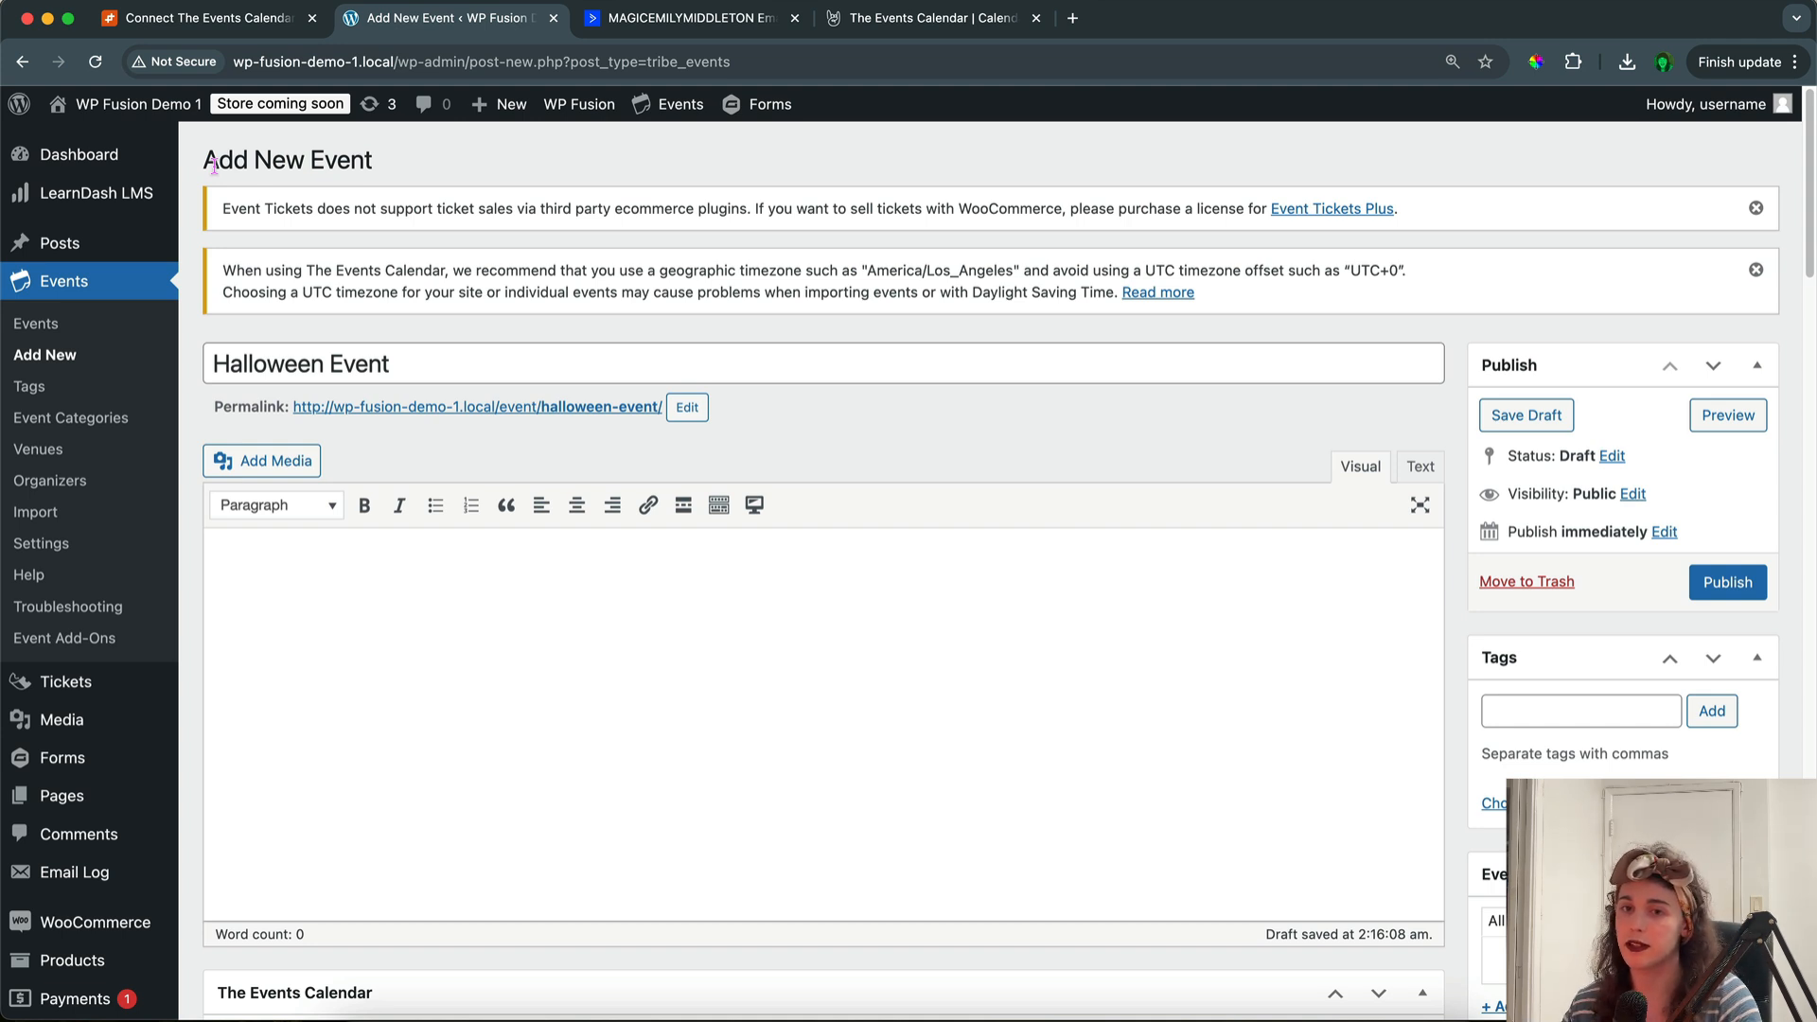
{"action": "left_click", "coordinate": [256, 27]}
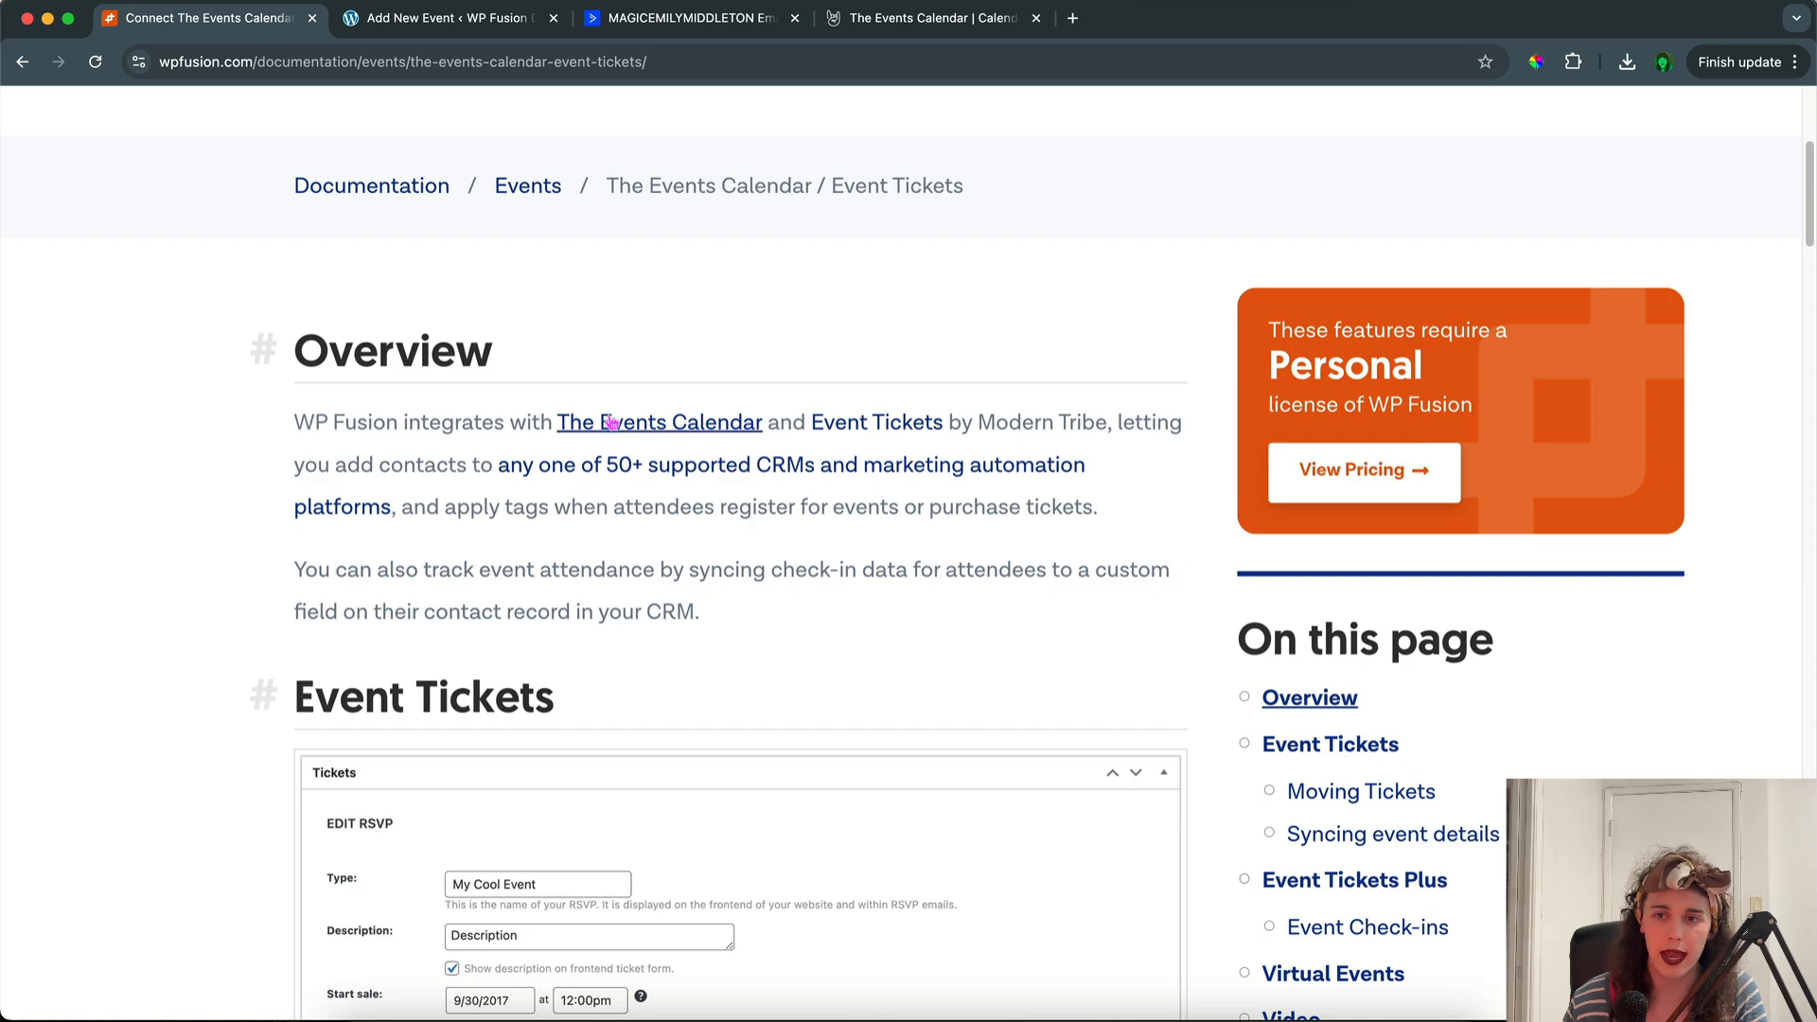
{"action": "scroll", "coordinate": [612, 422], "scroll_direction": "down", "scroll_amount": 10}
{"action": "scroll", "coordinate": [611, 422], "scroll_direction": "down", "scroll_amount": 20}
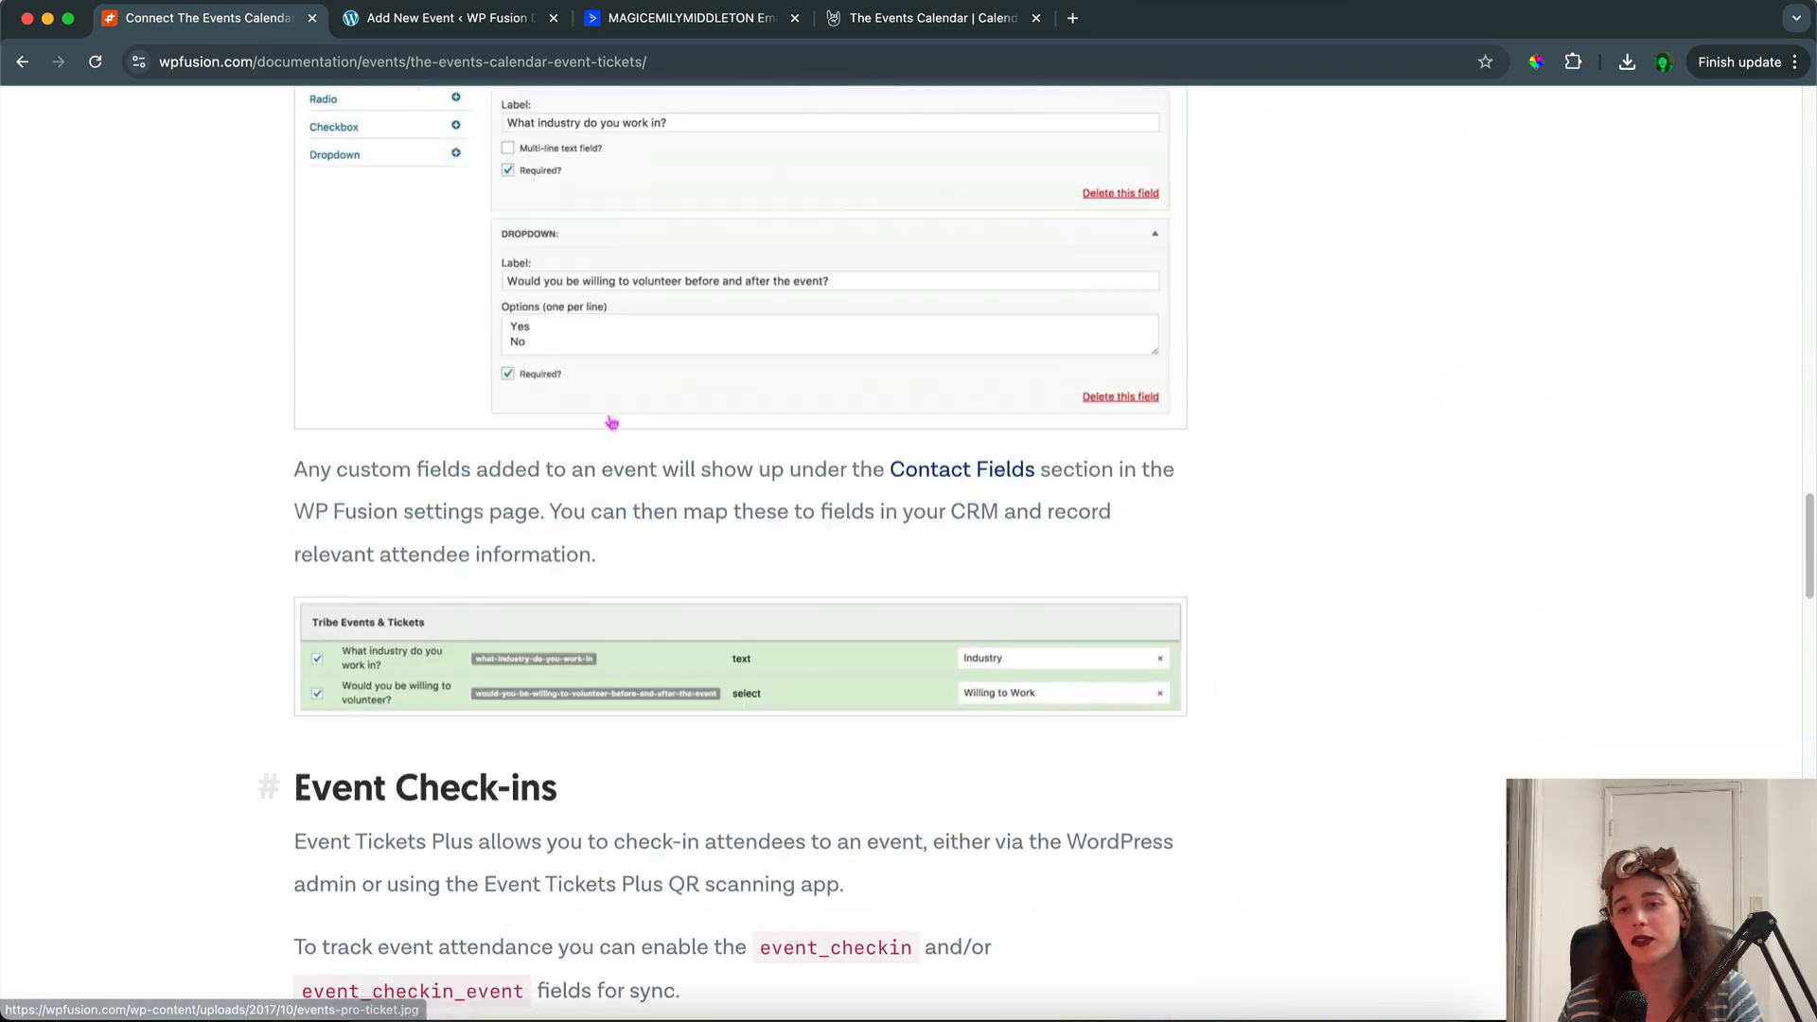
{"action": "scroll", "coordinate": [609, 416], "scroll_direction": "down", "scroll_amount": 20}
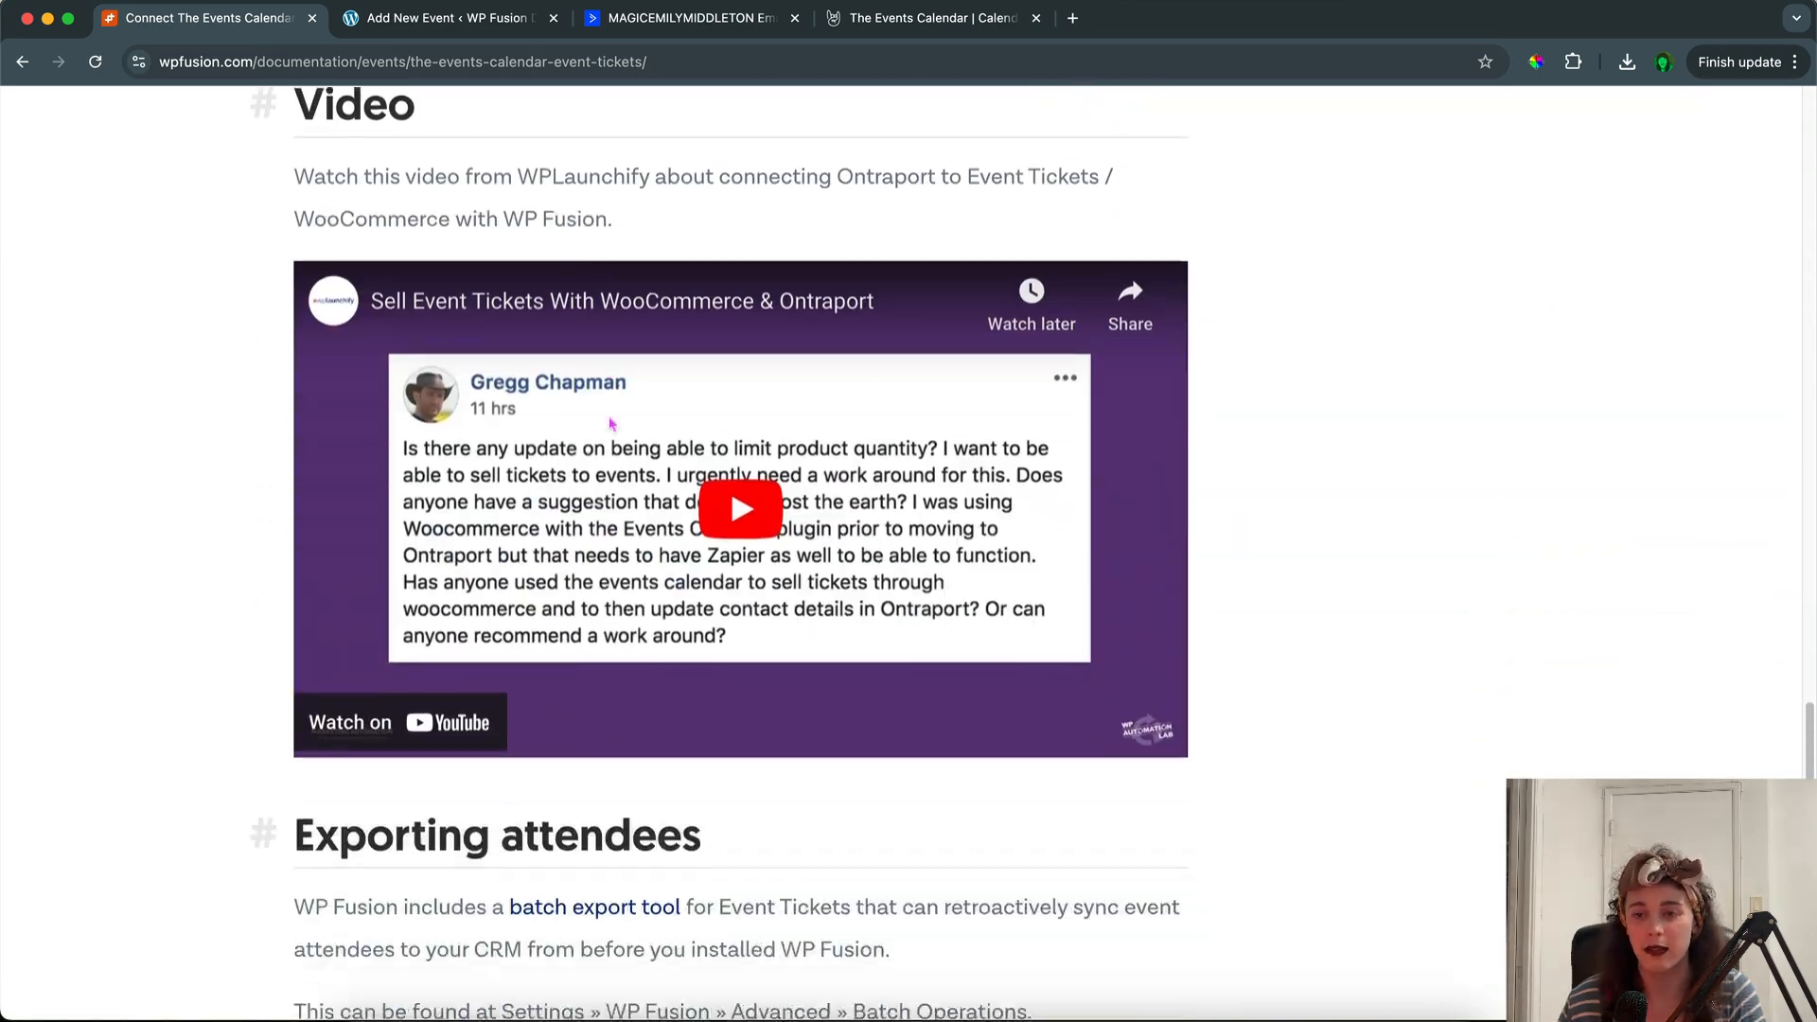
{"action": "scroll", "coordinate": [611, 423], "scroll_direction": "up", "scroll_amount": 20}
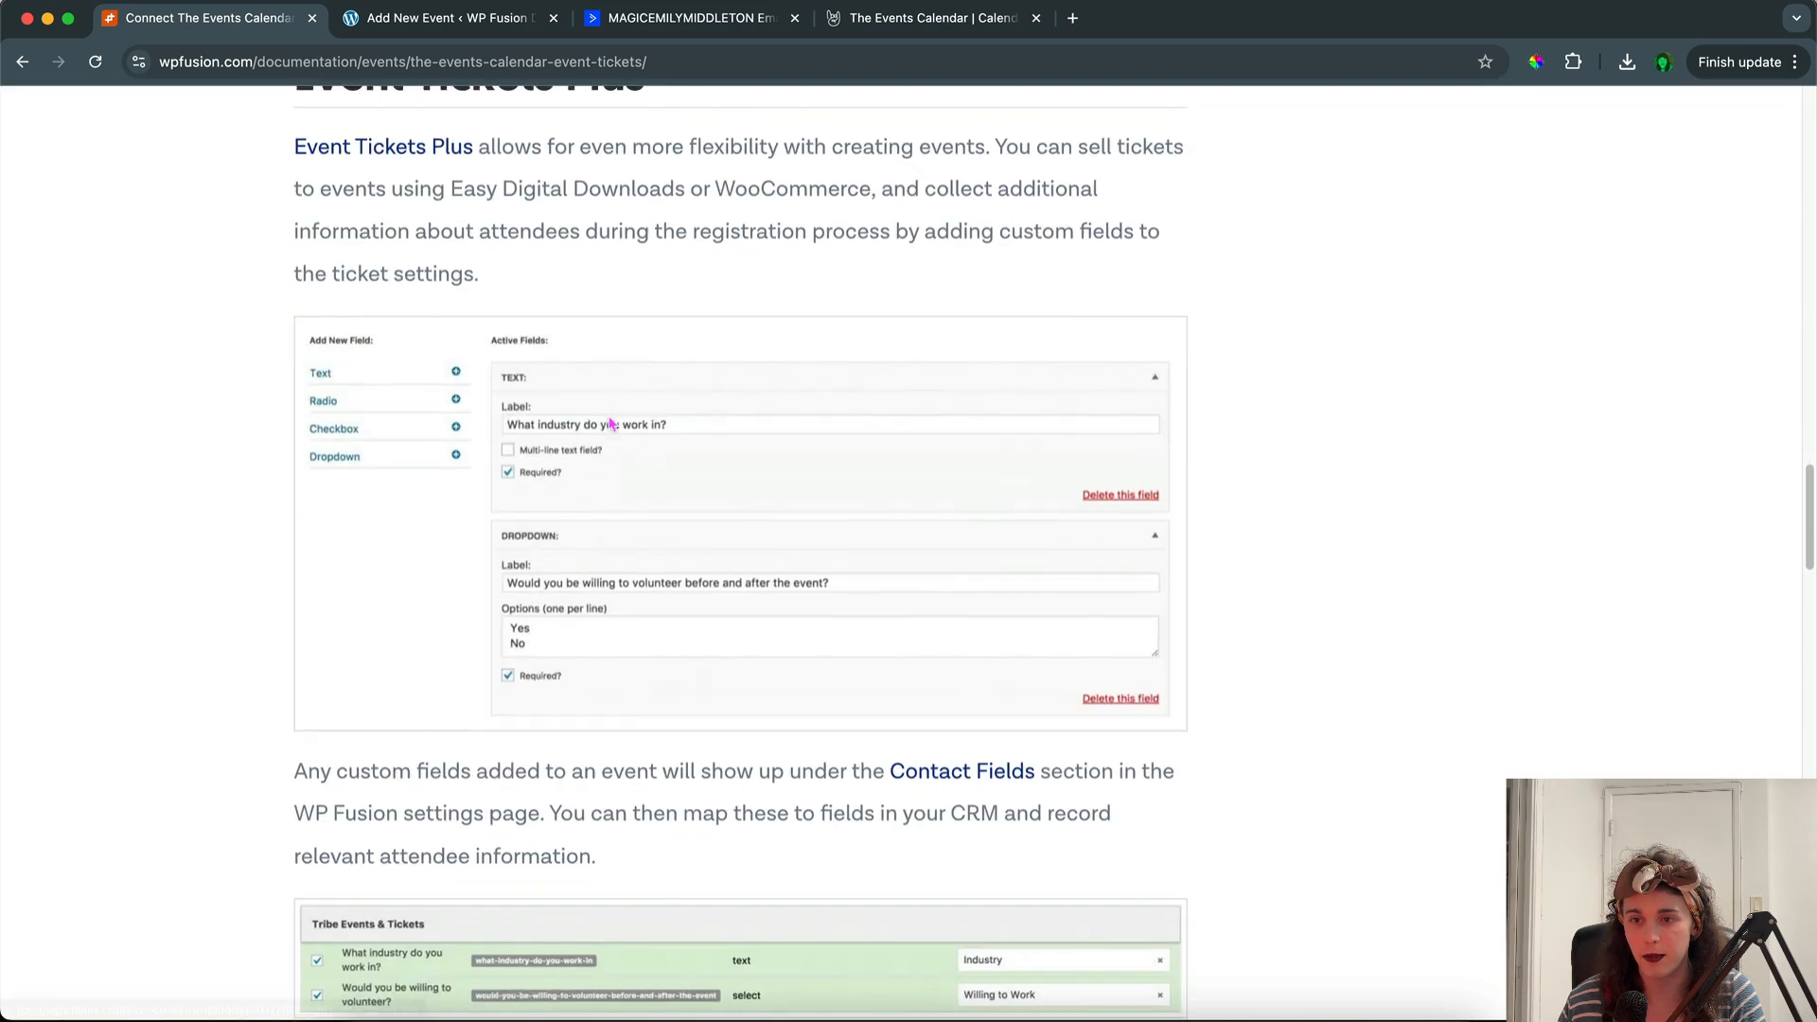
{"action": "scroll", "coordinate": [714, 499], "scroll_direction": "up", "scroll_amount": 3}
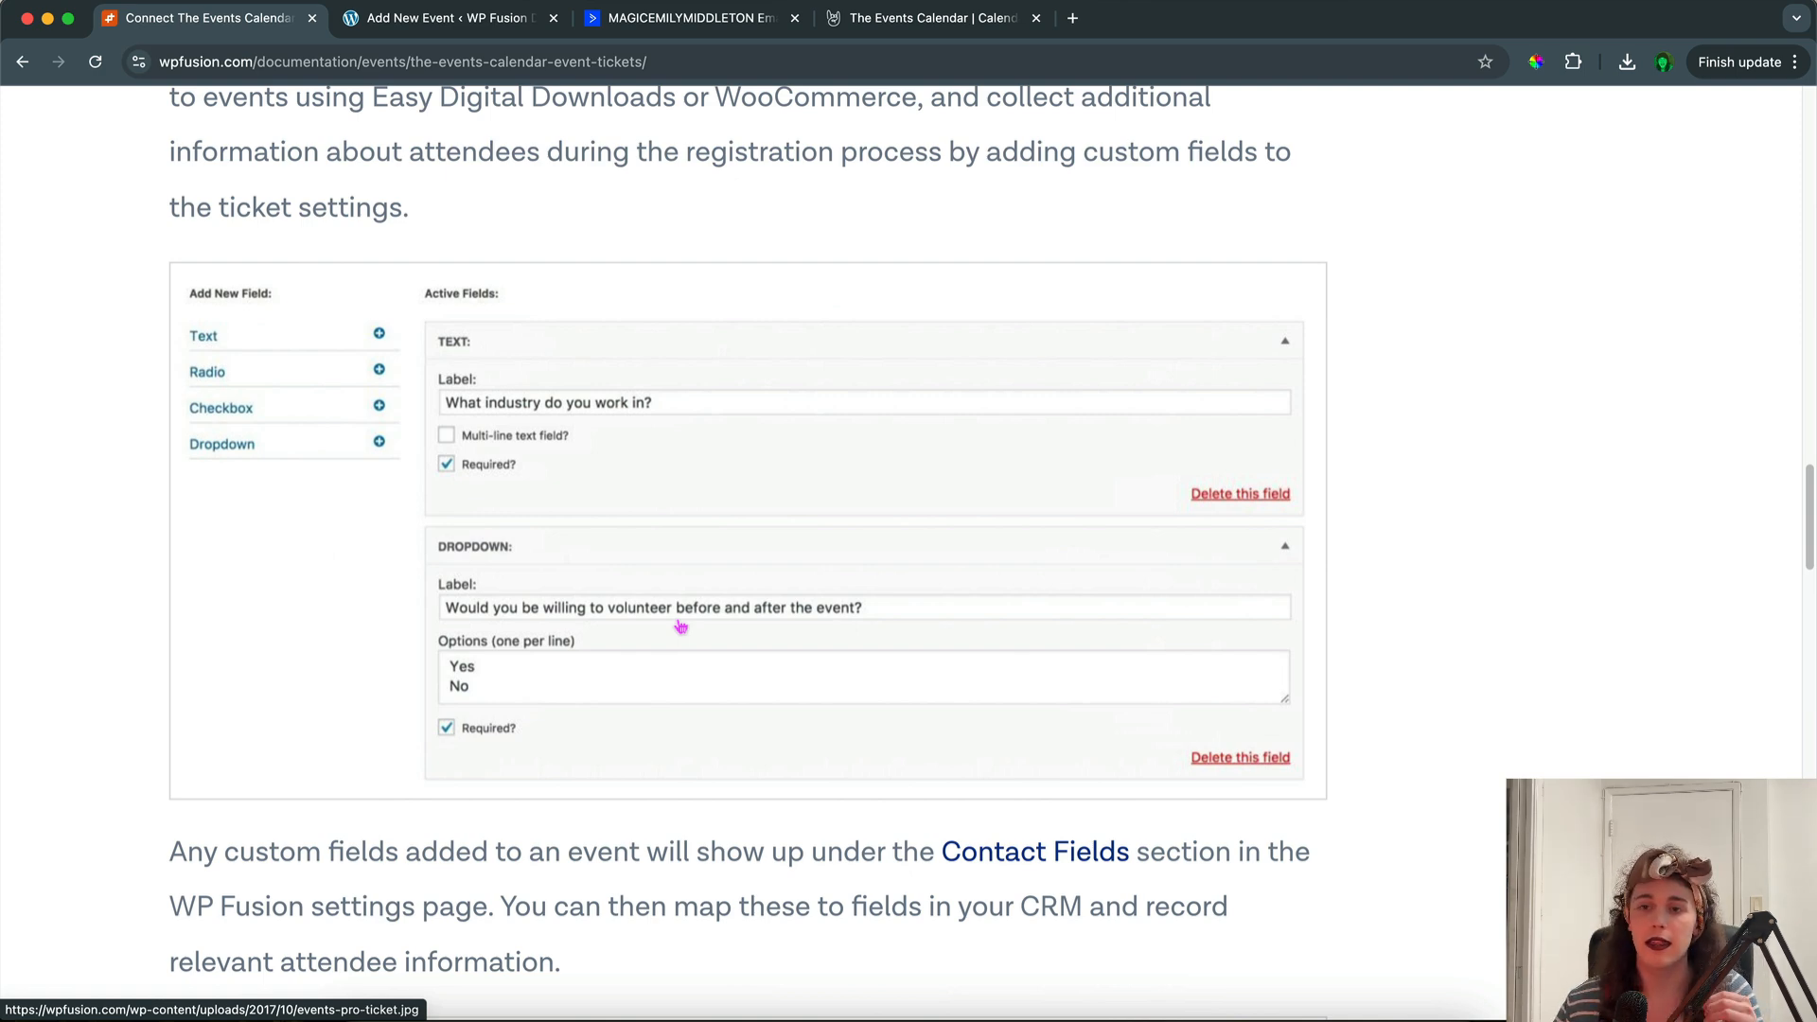
{"action": "scroll", "coordinate": [680, 626], "scroll_direction": "up", "scroll_amount": 10}
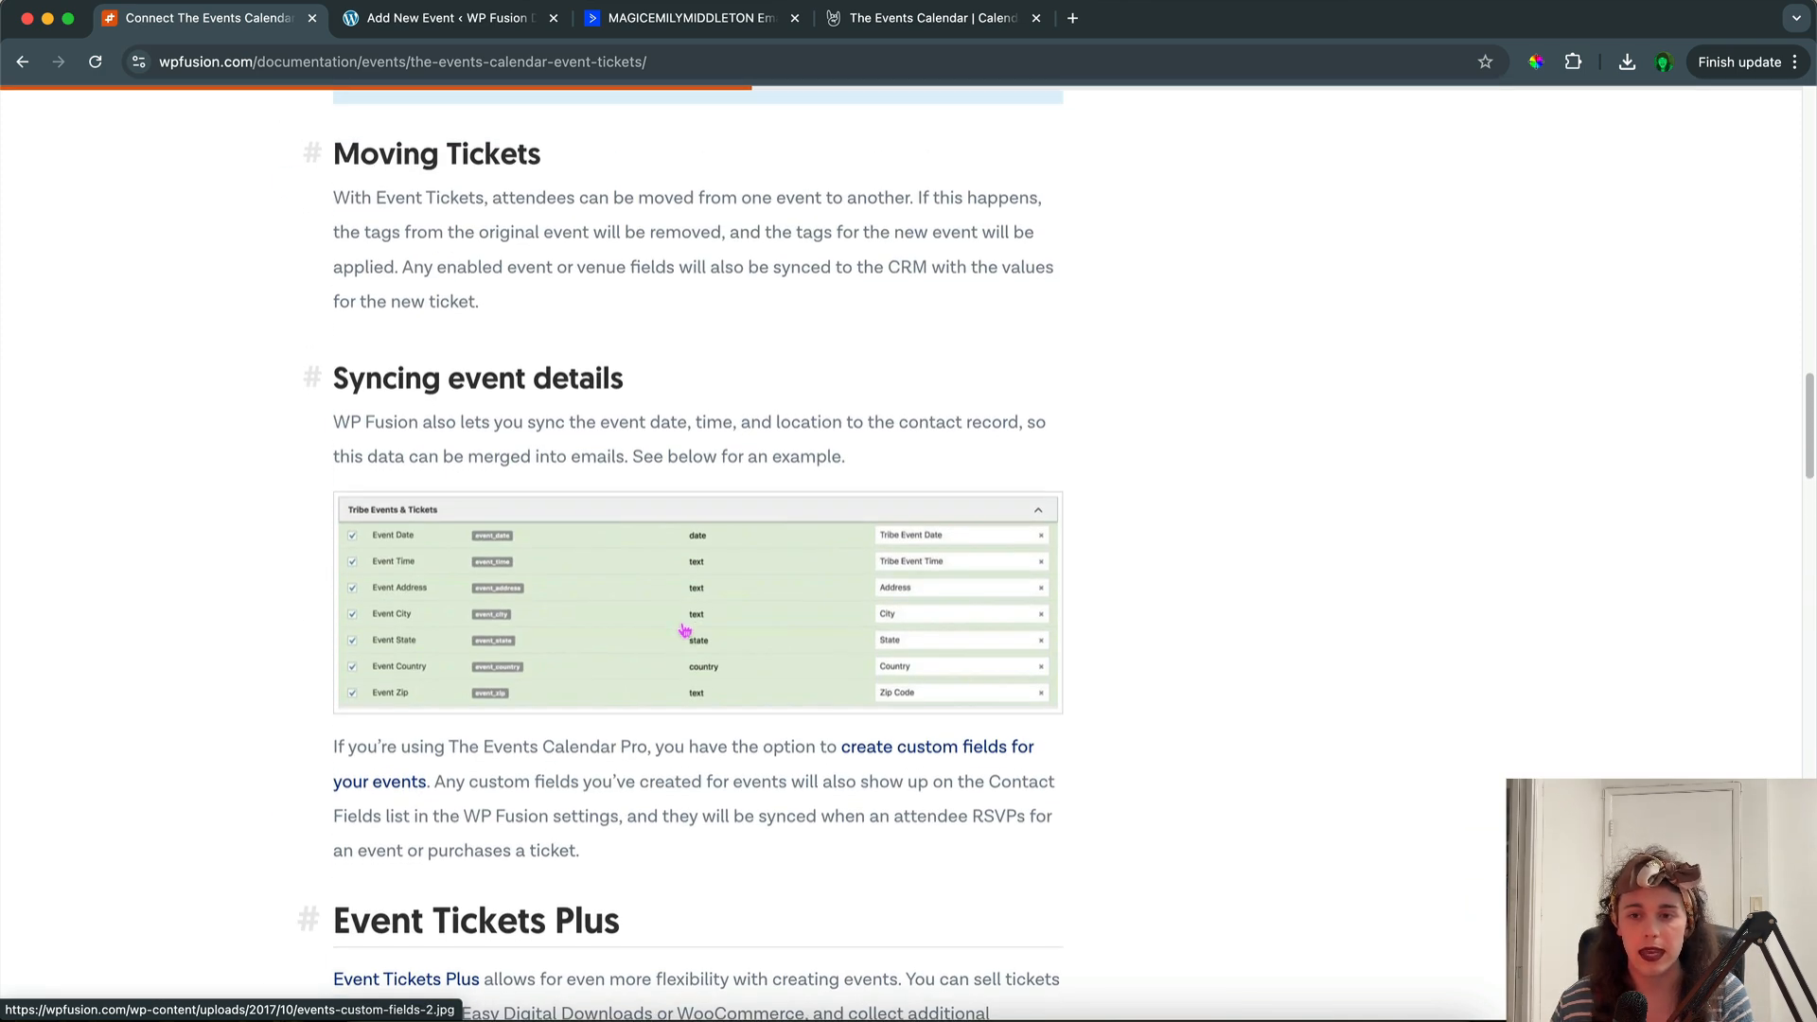
{"action": "scroll", "coordinate": [685, 630], "scroll_direction": "up", "scroll_amount": 5}
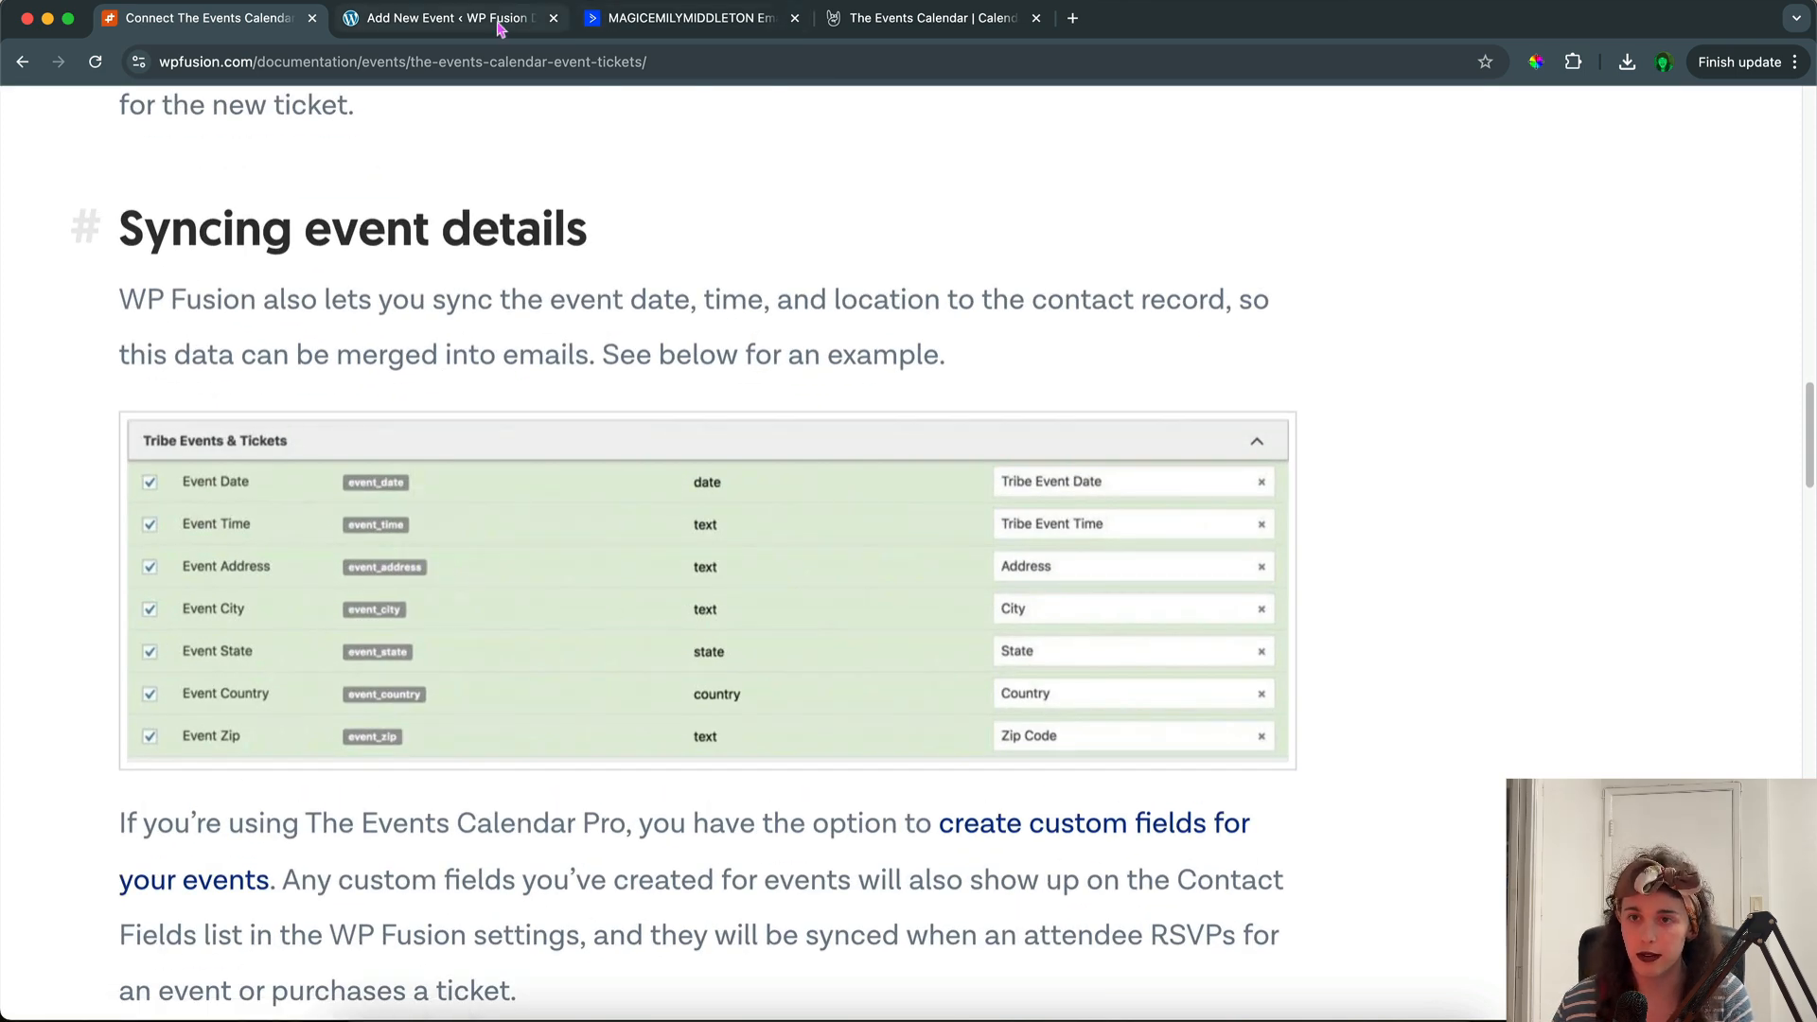
Switch from the documentation to the WordPress admin and open the WP Fusion settings.
{"action": "left_click", "coordinate": [445, 18]}
{"action": "scroll", "coordinate": [125, 554], "scroll_direction": "down", "scroll_amount": 10}
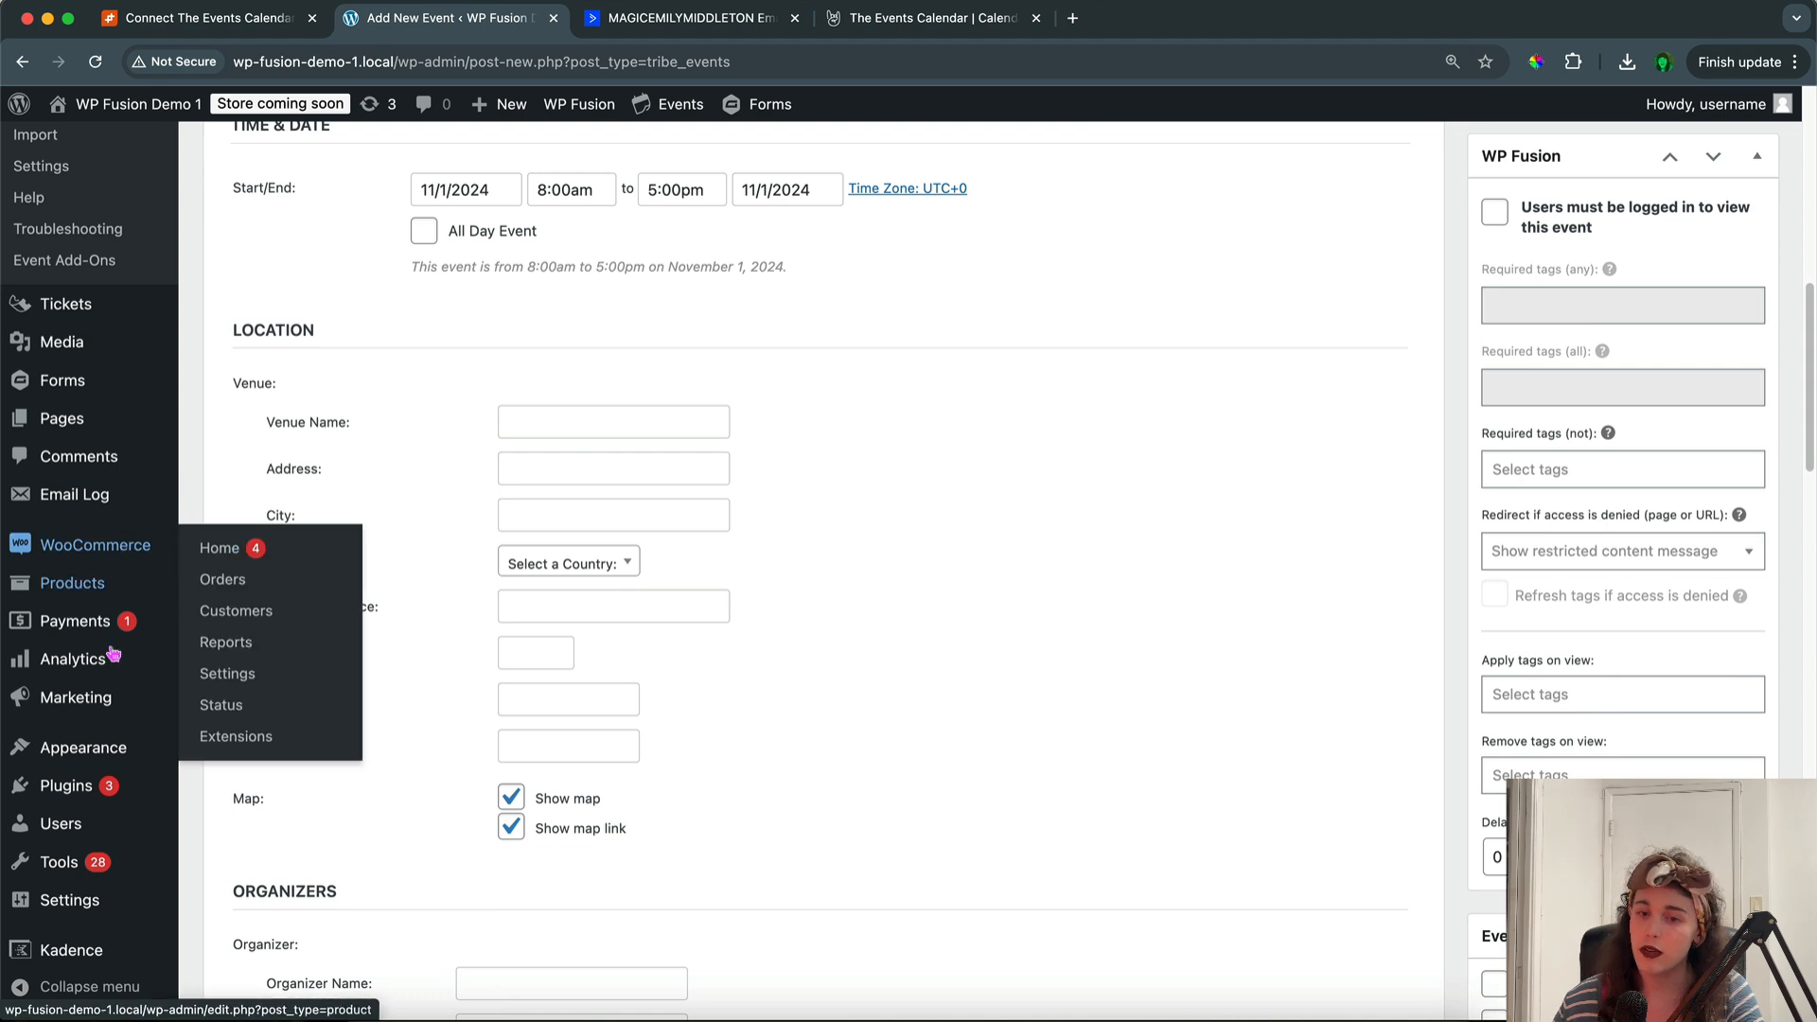
{"action": "mouse_move", "coordinate": [84, 909]}
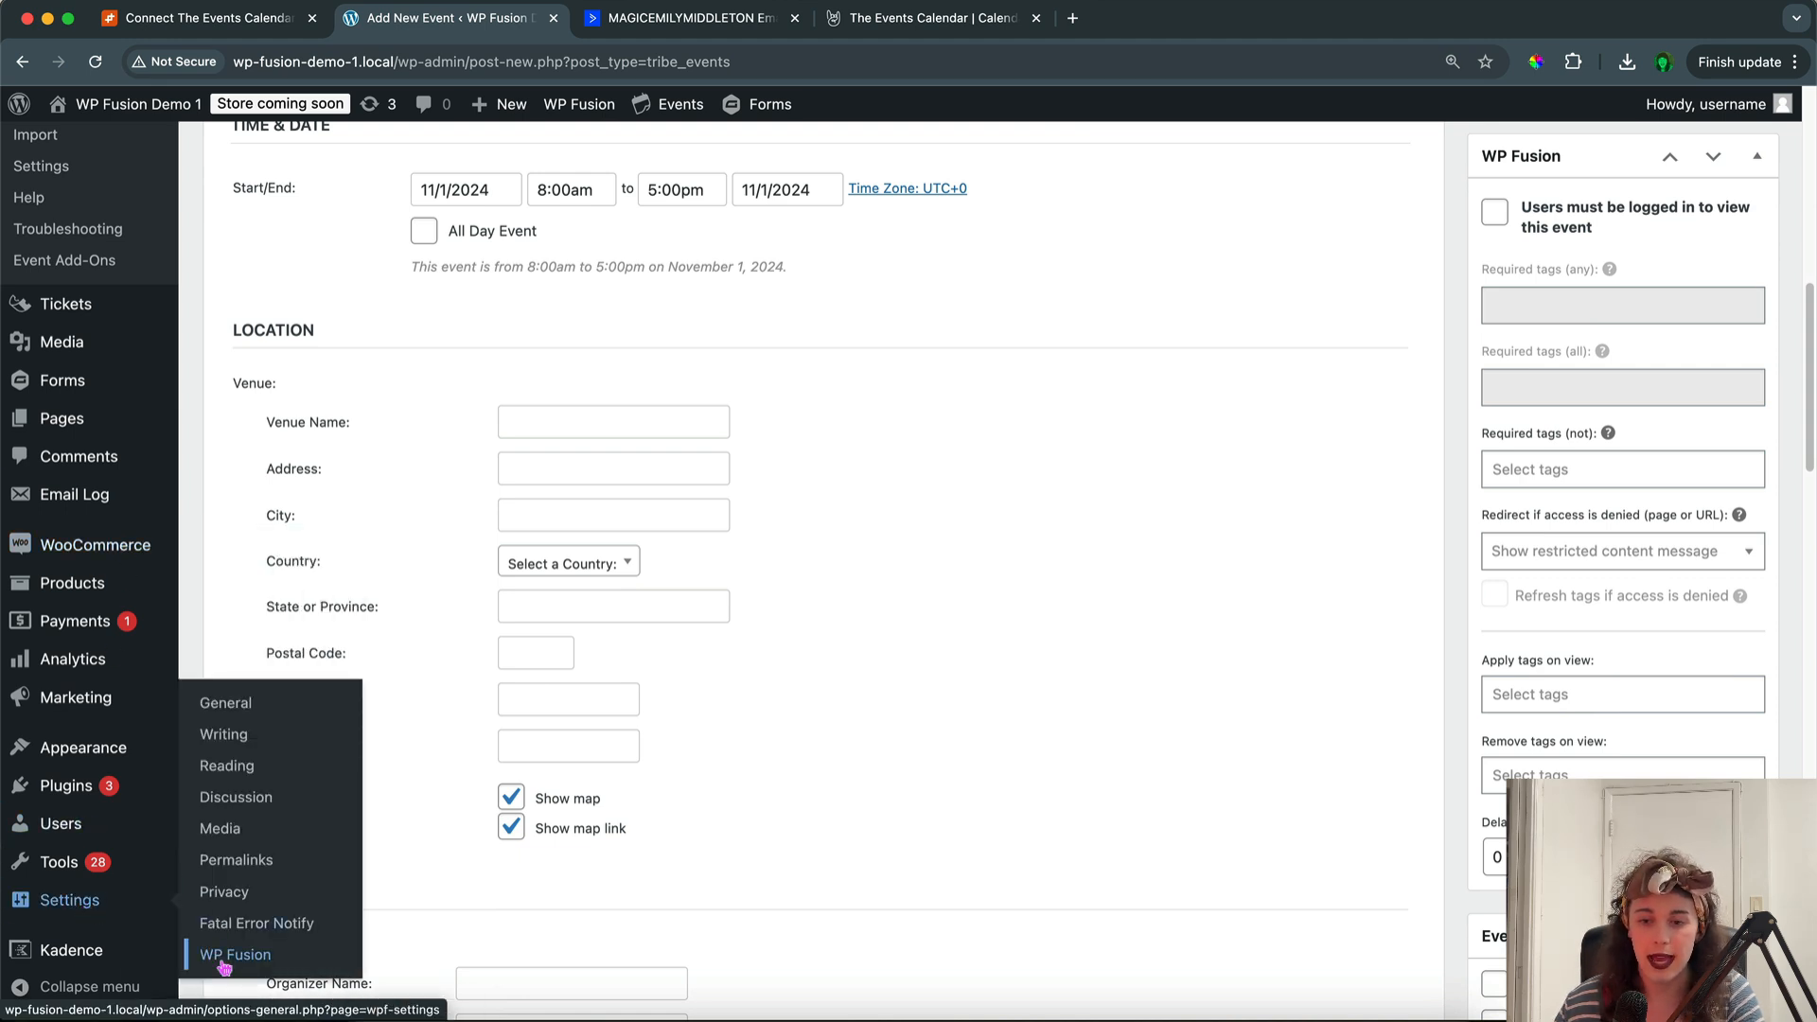
{"action": "left_click", "coordinate": [227, 958]}
{"action": "key", "text": "Return"}
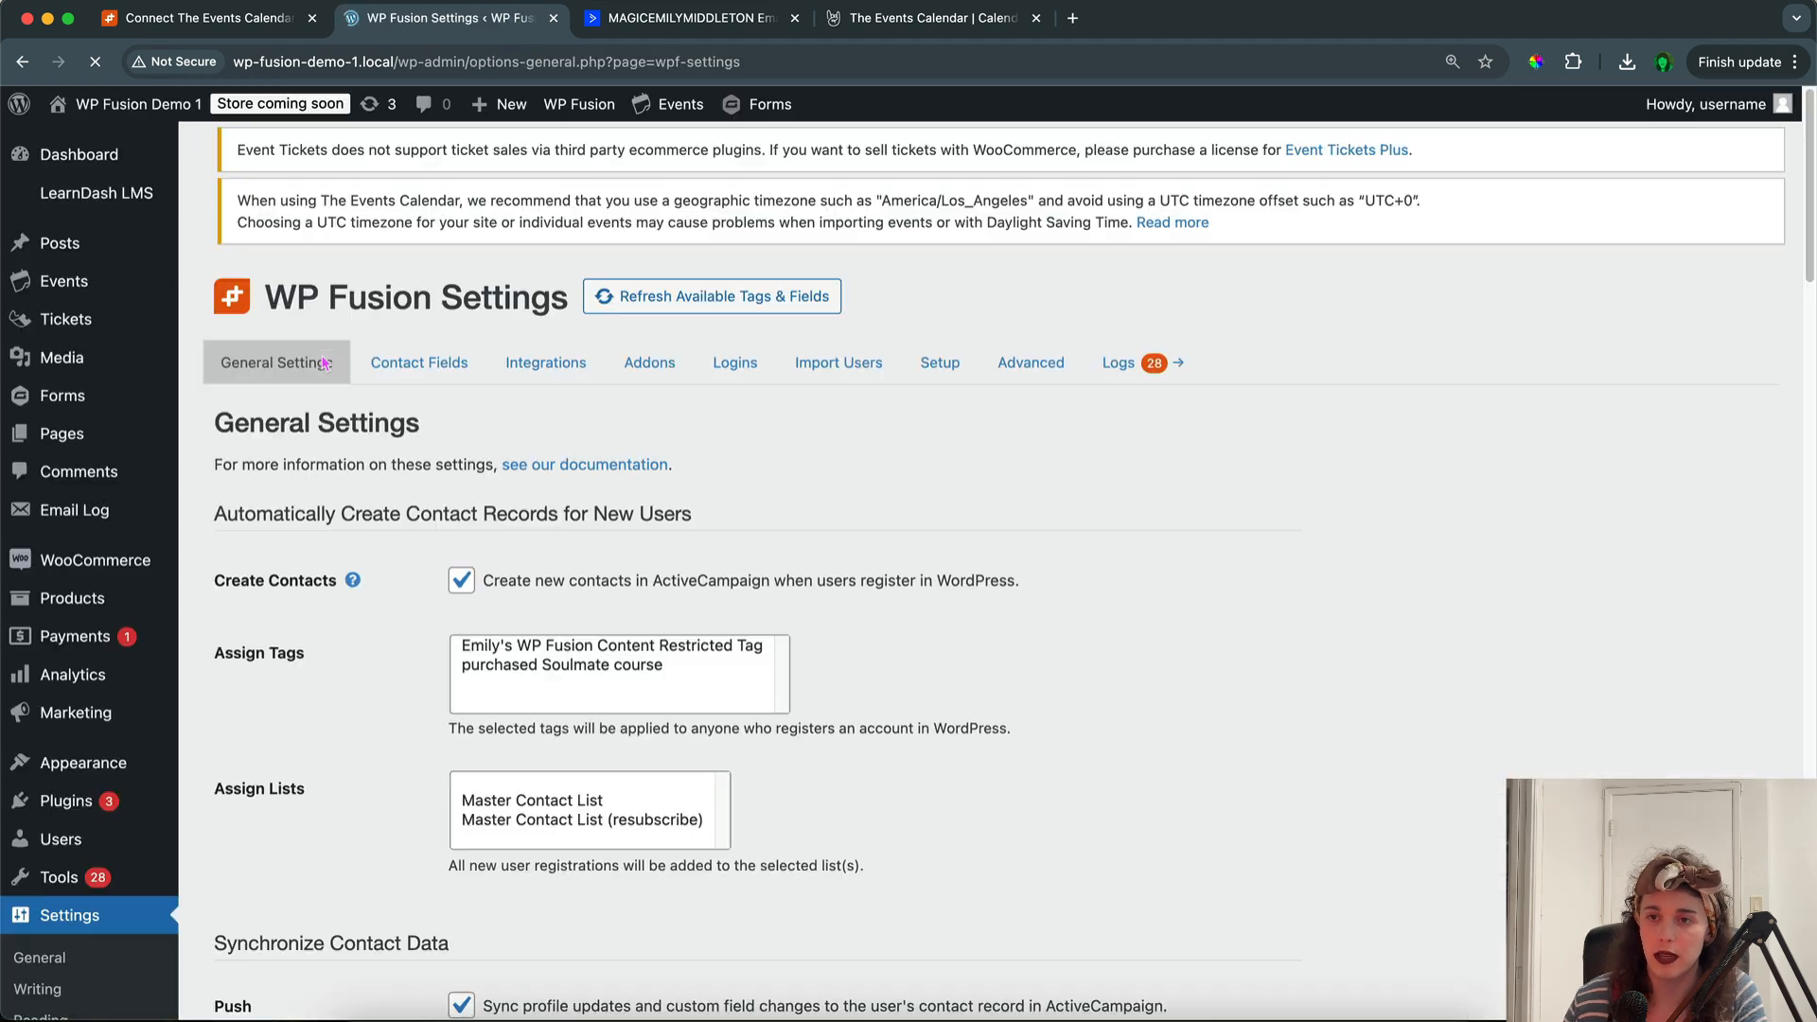
Open the WP Fusion contact field mappings and find the fields under The Events Calendar - Event.
{"action": "left_click", "coordinate": [395, 378]}
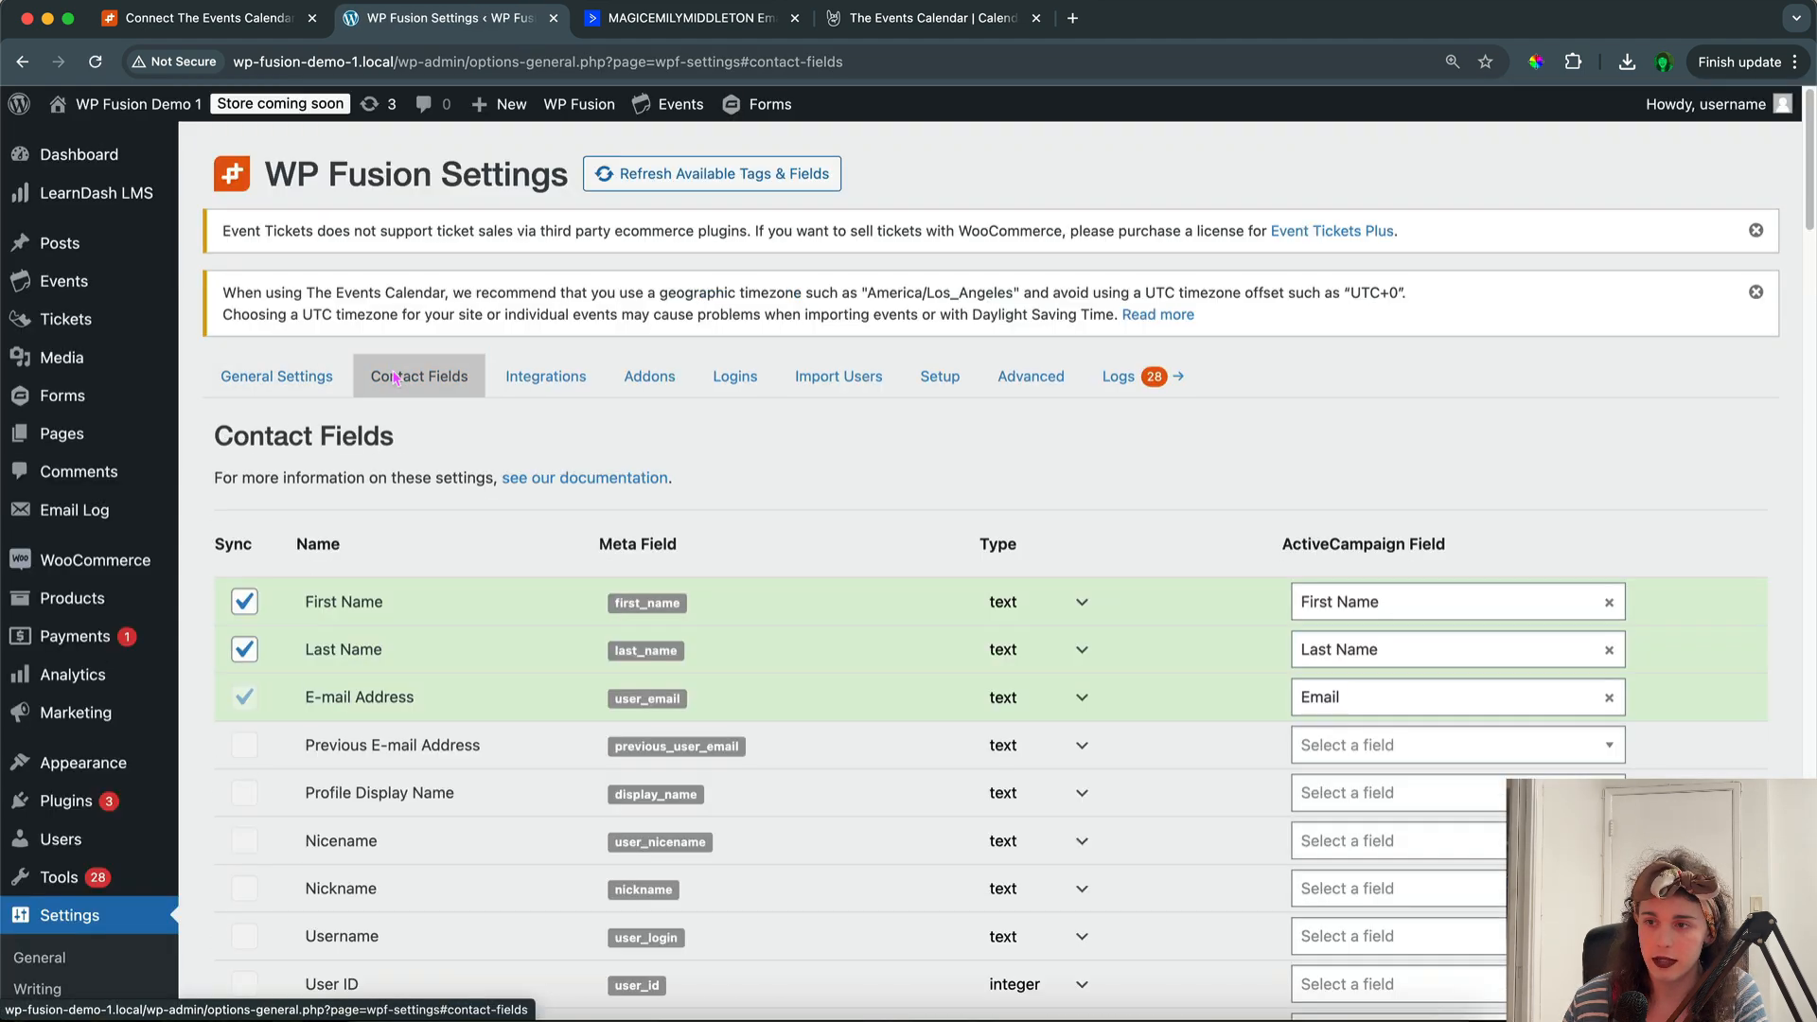
{"action": "scroll", "coordinate": [398, 398], "scroll_direction": "down", "scroll_amount": 10}
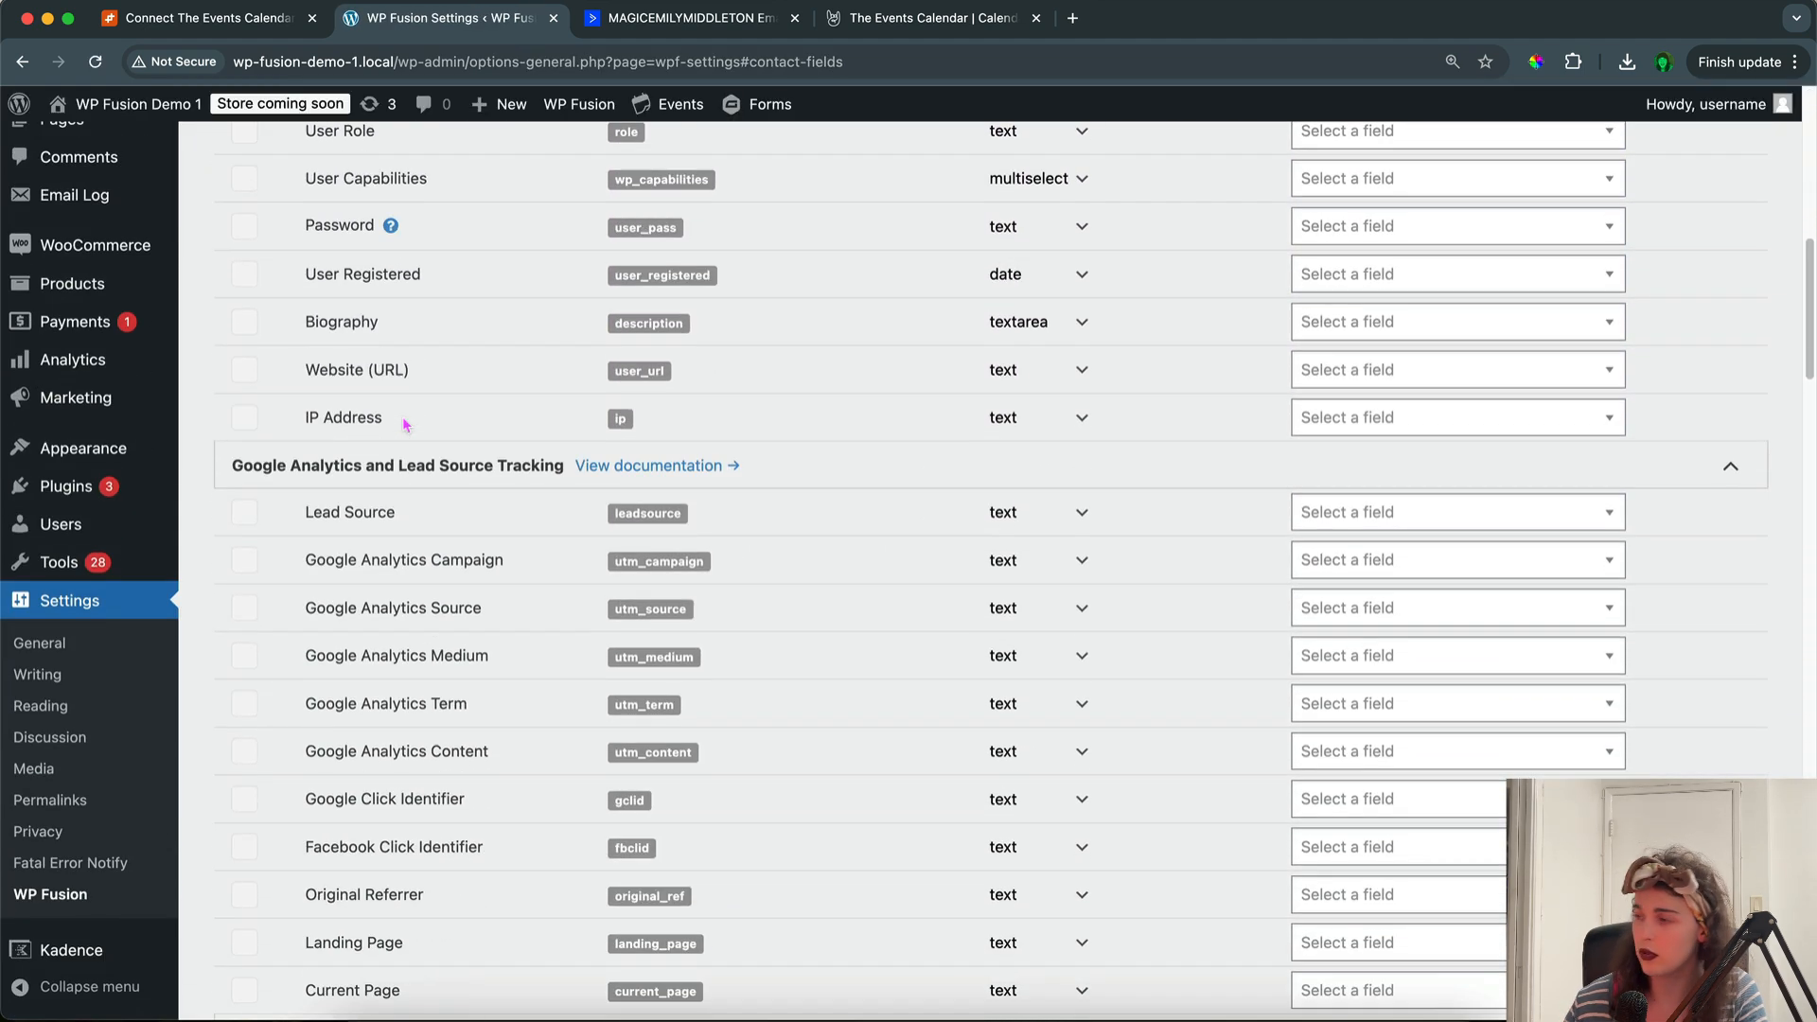
{"action": "scroll", "coordinate": [404, 425], "scroll_direction": "down", "scroll_amount": 20}
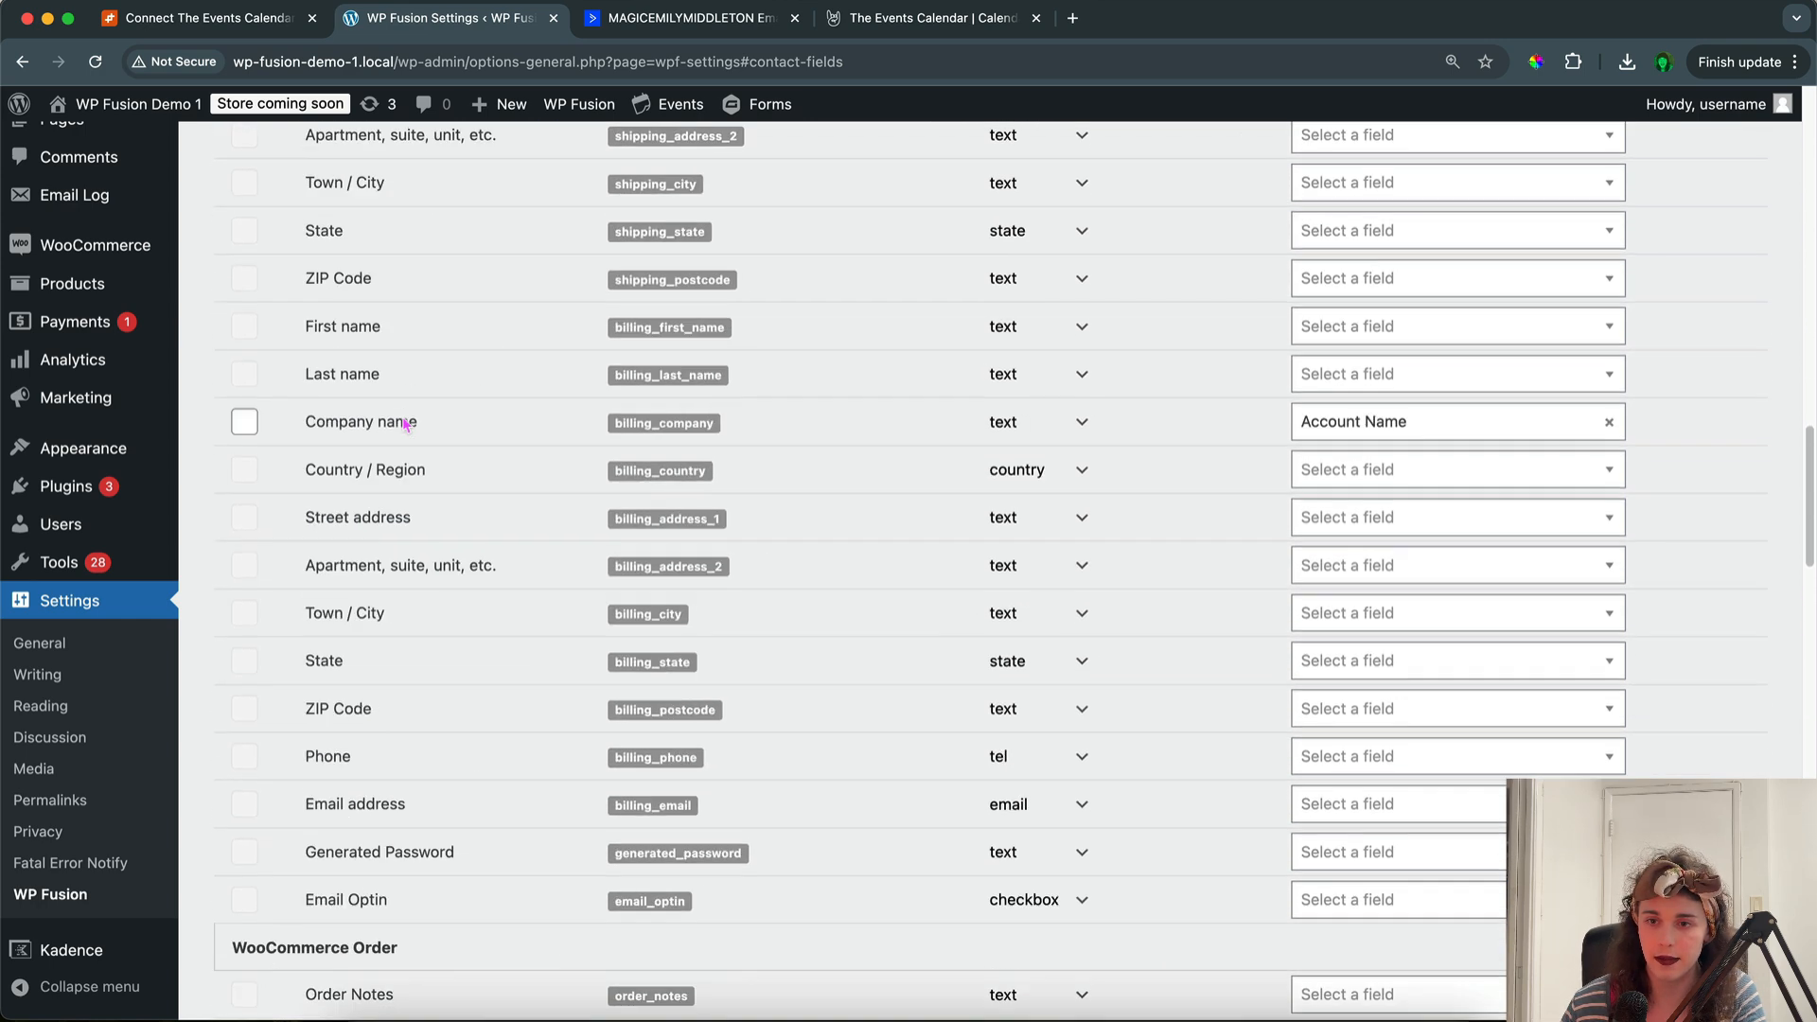
{"action": "scroll", "coordinate": [404, 425], "scroll_direction": "down", "scroll_amount": 3}
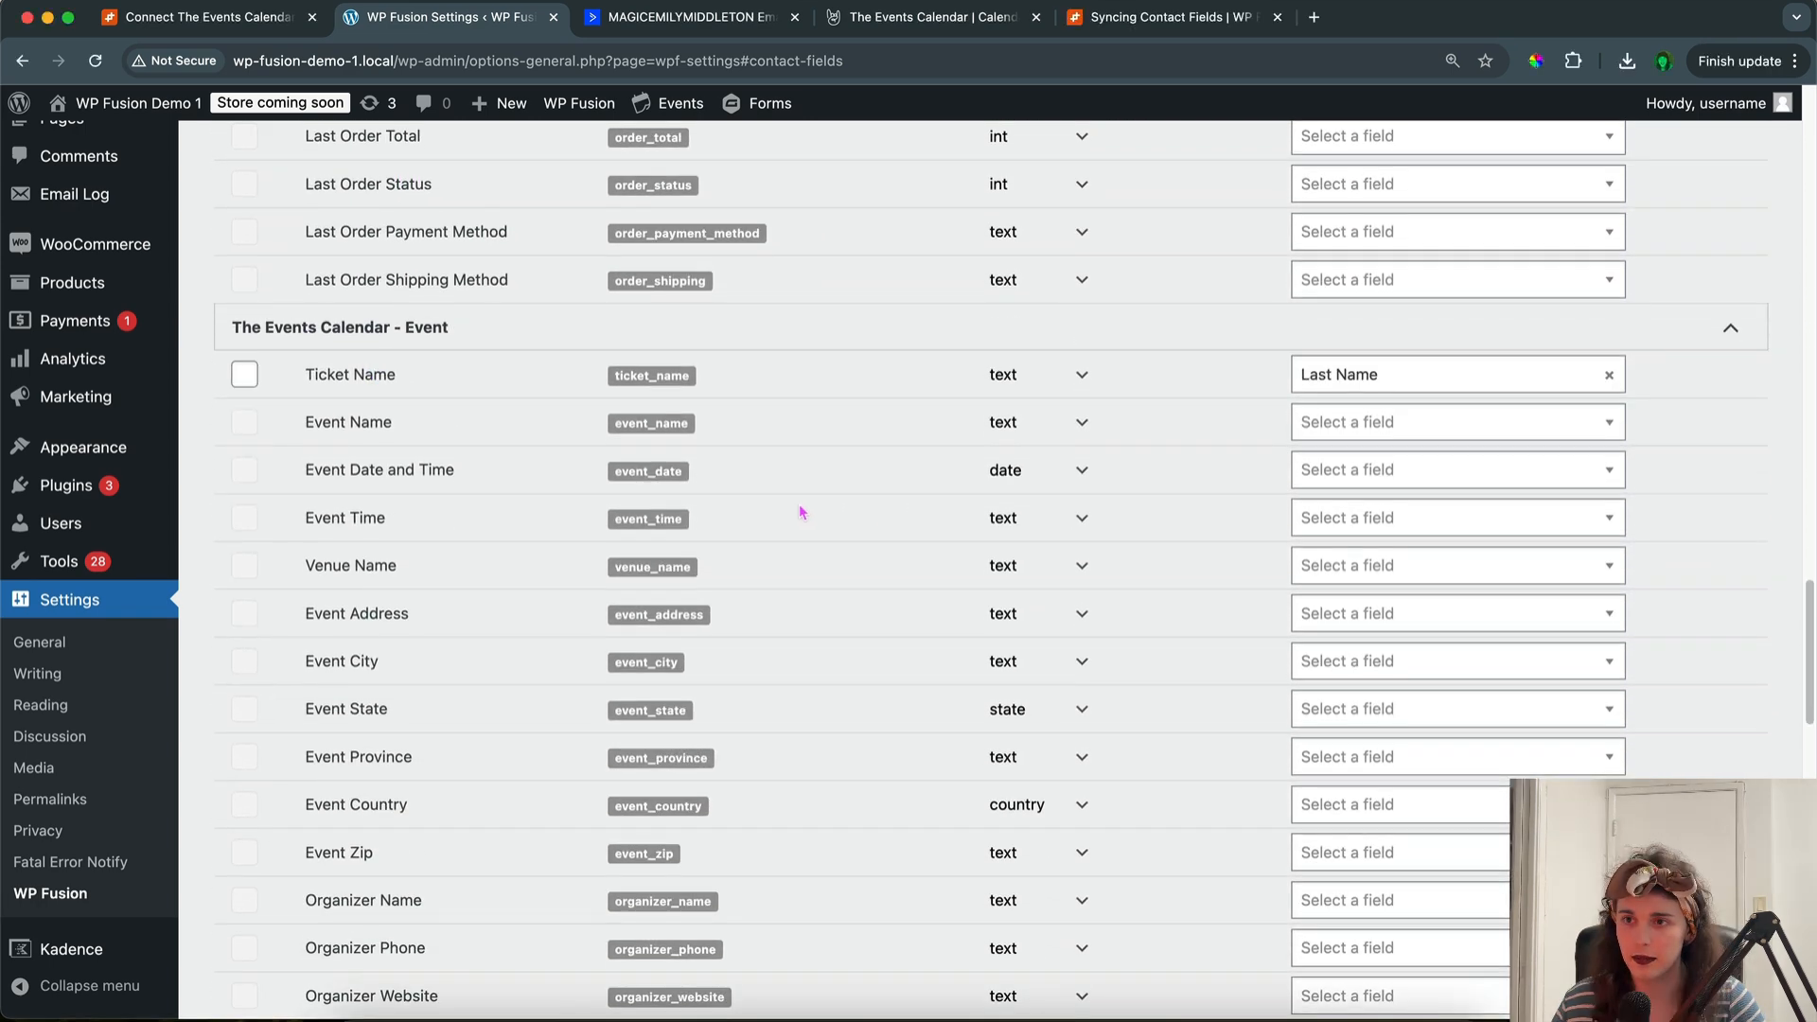
Switch to ActiveCampaign and open the contact field manager from the existing contact's record.
{"action": "left_click", "coordinate": [680, 19]}
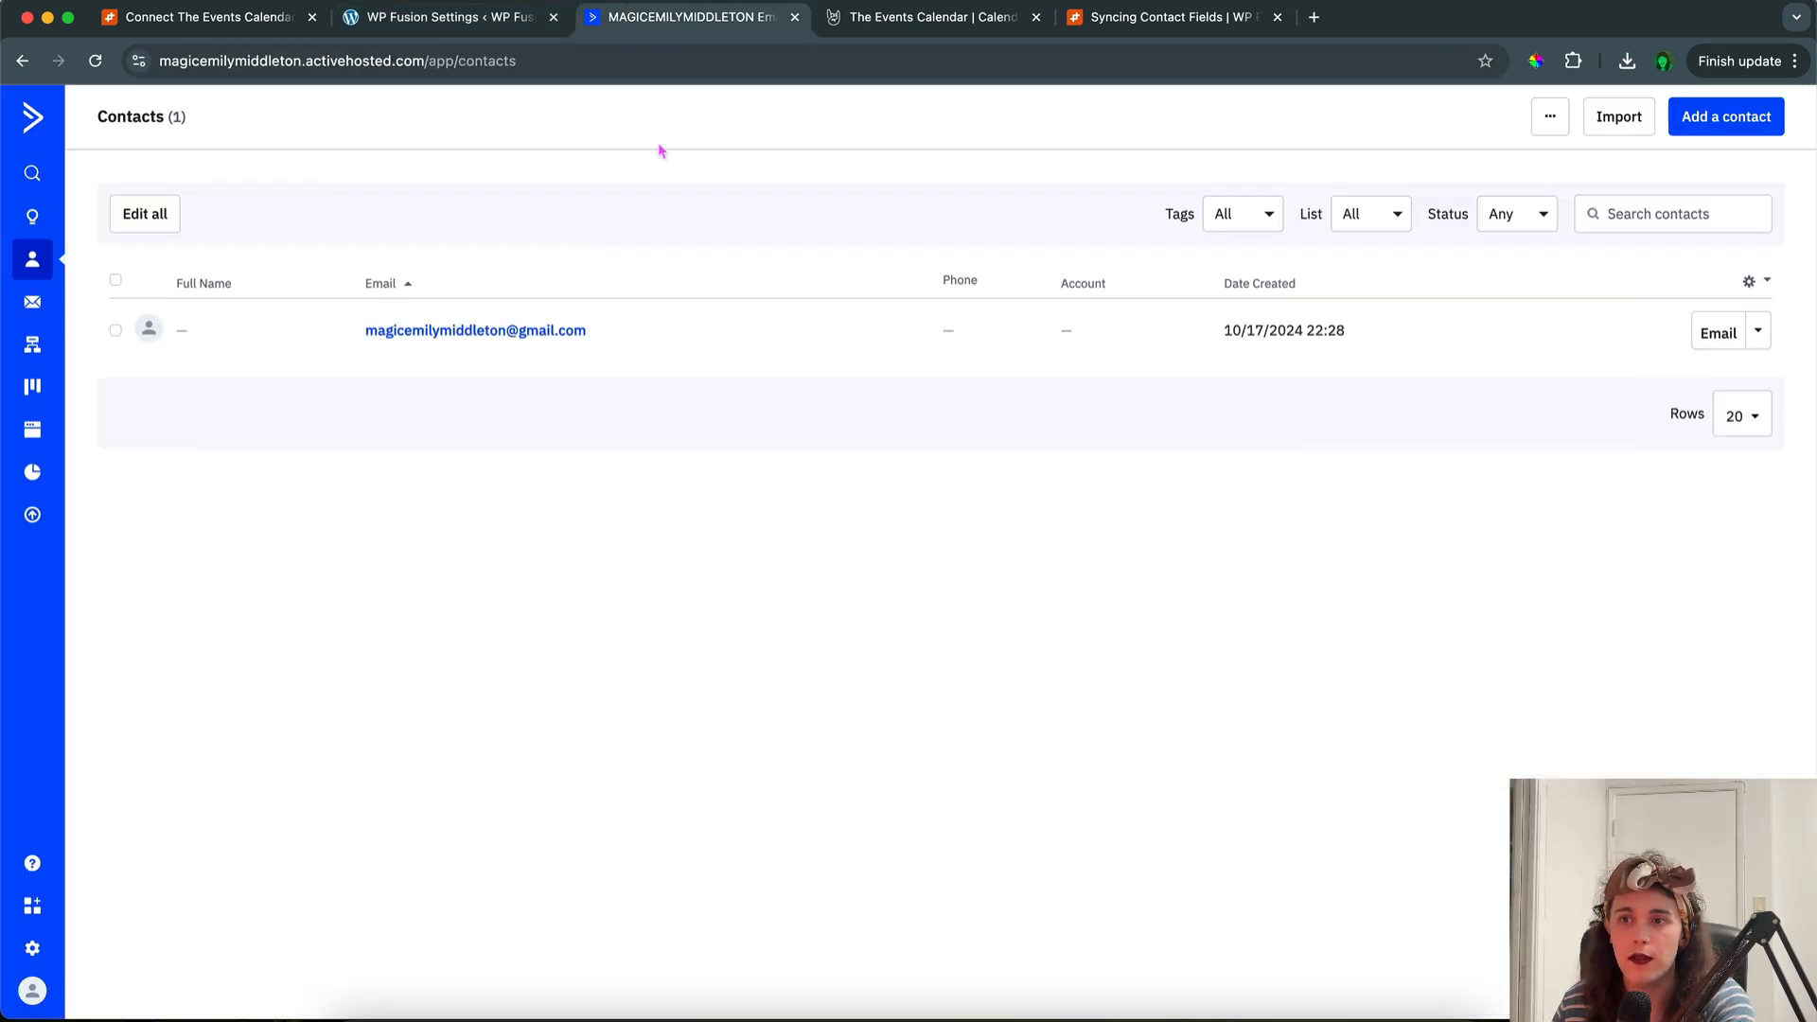
{"action": "left_click", "coordinate": [456, 332]}
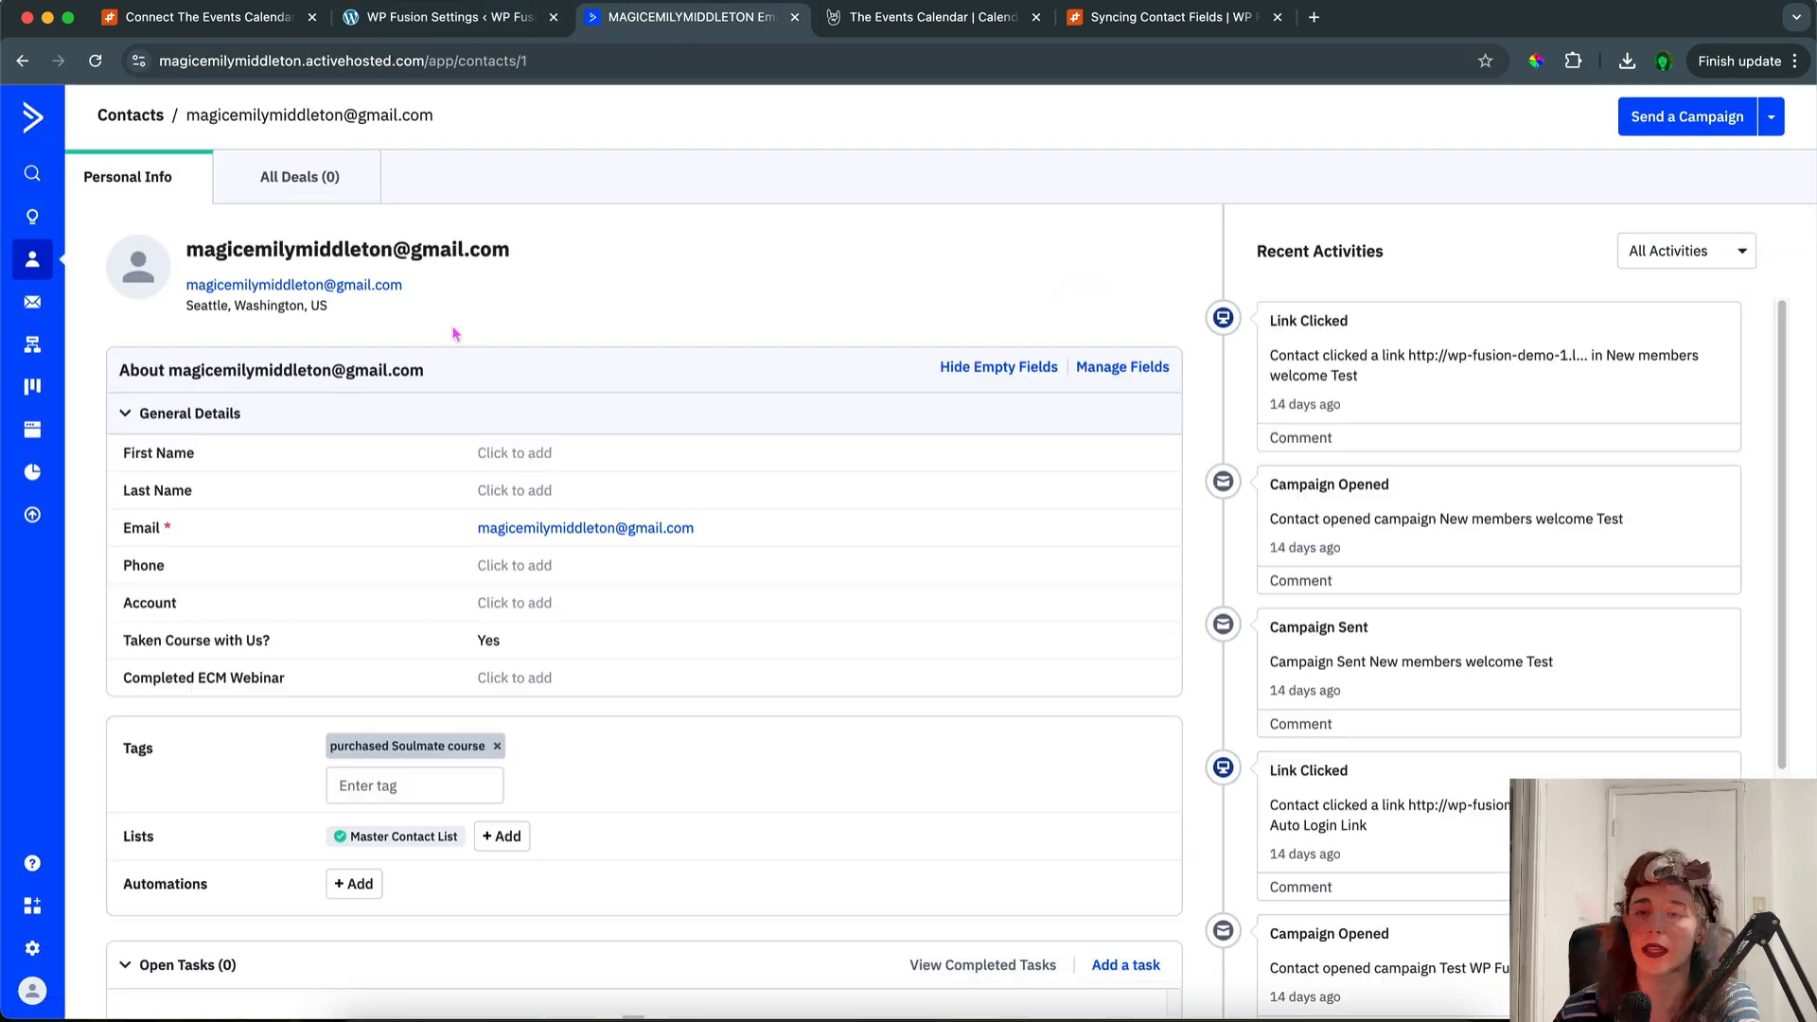
{"action": "left_click", "coordinate": [1117, 367]}
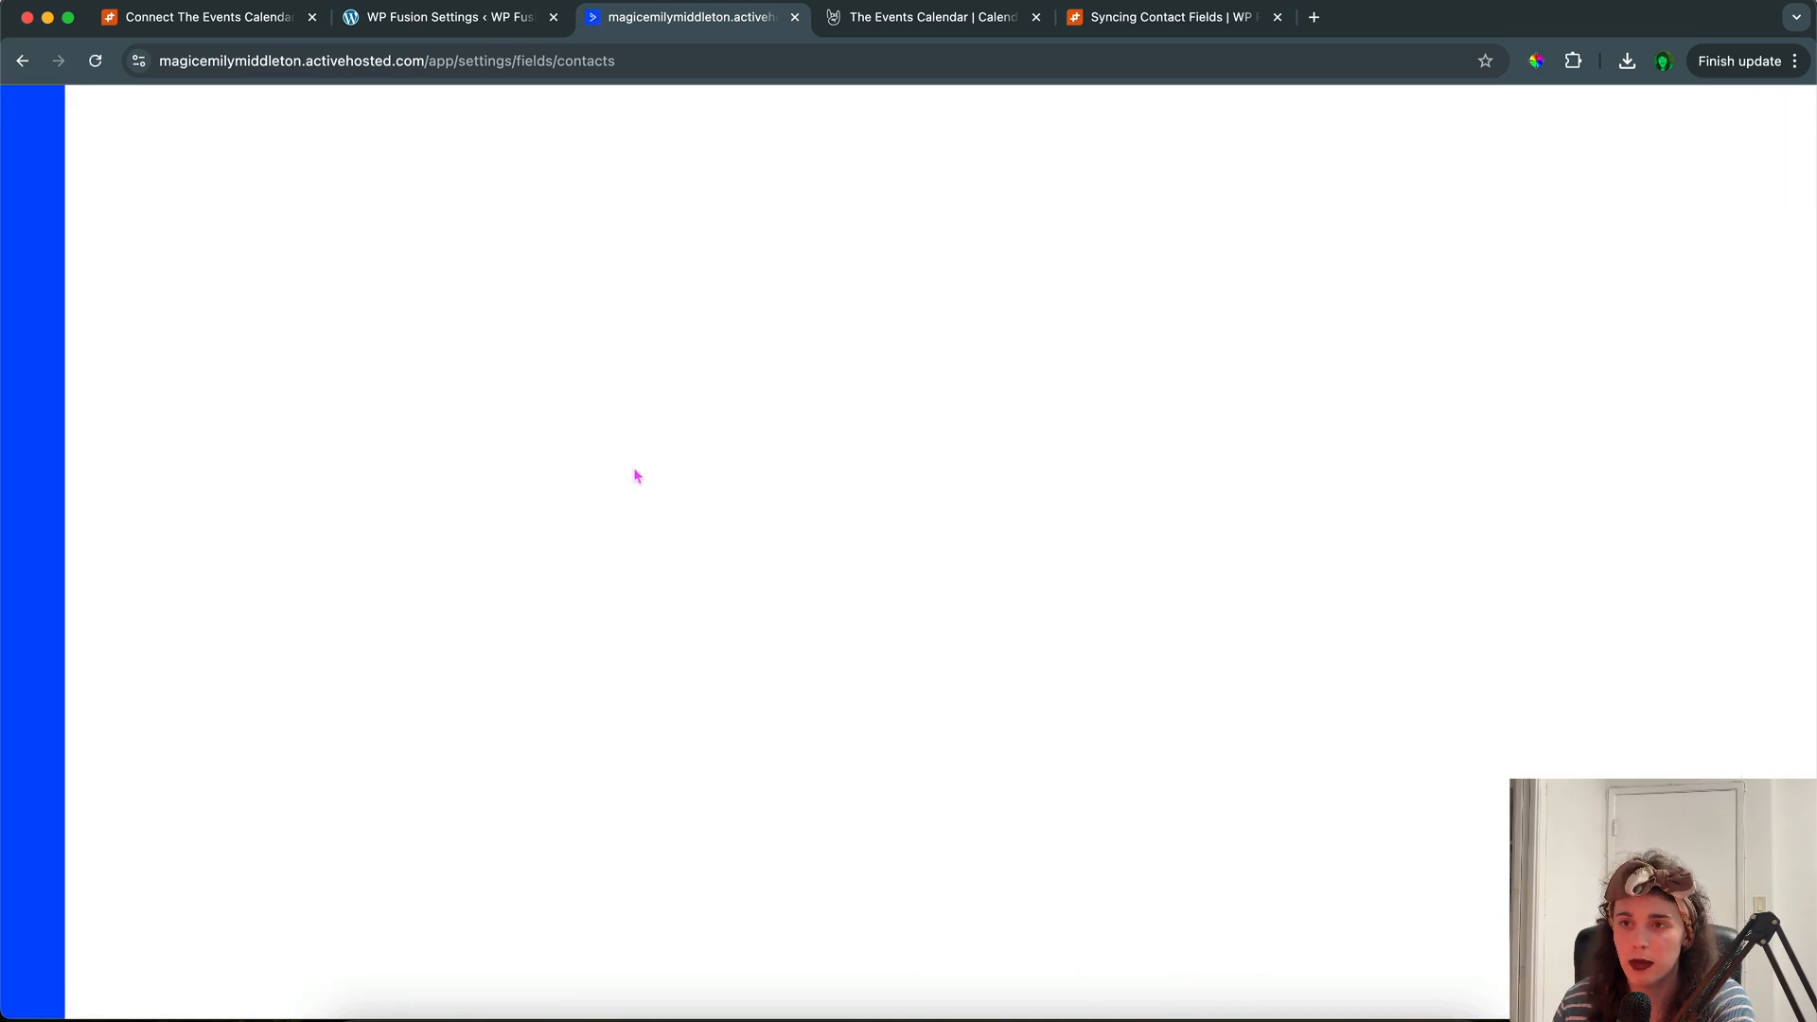
{"action": "left_click", "coordinate": [425, 23]}
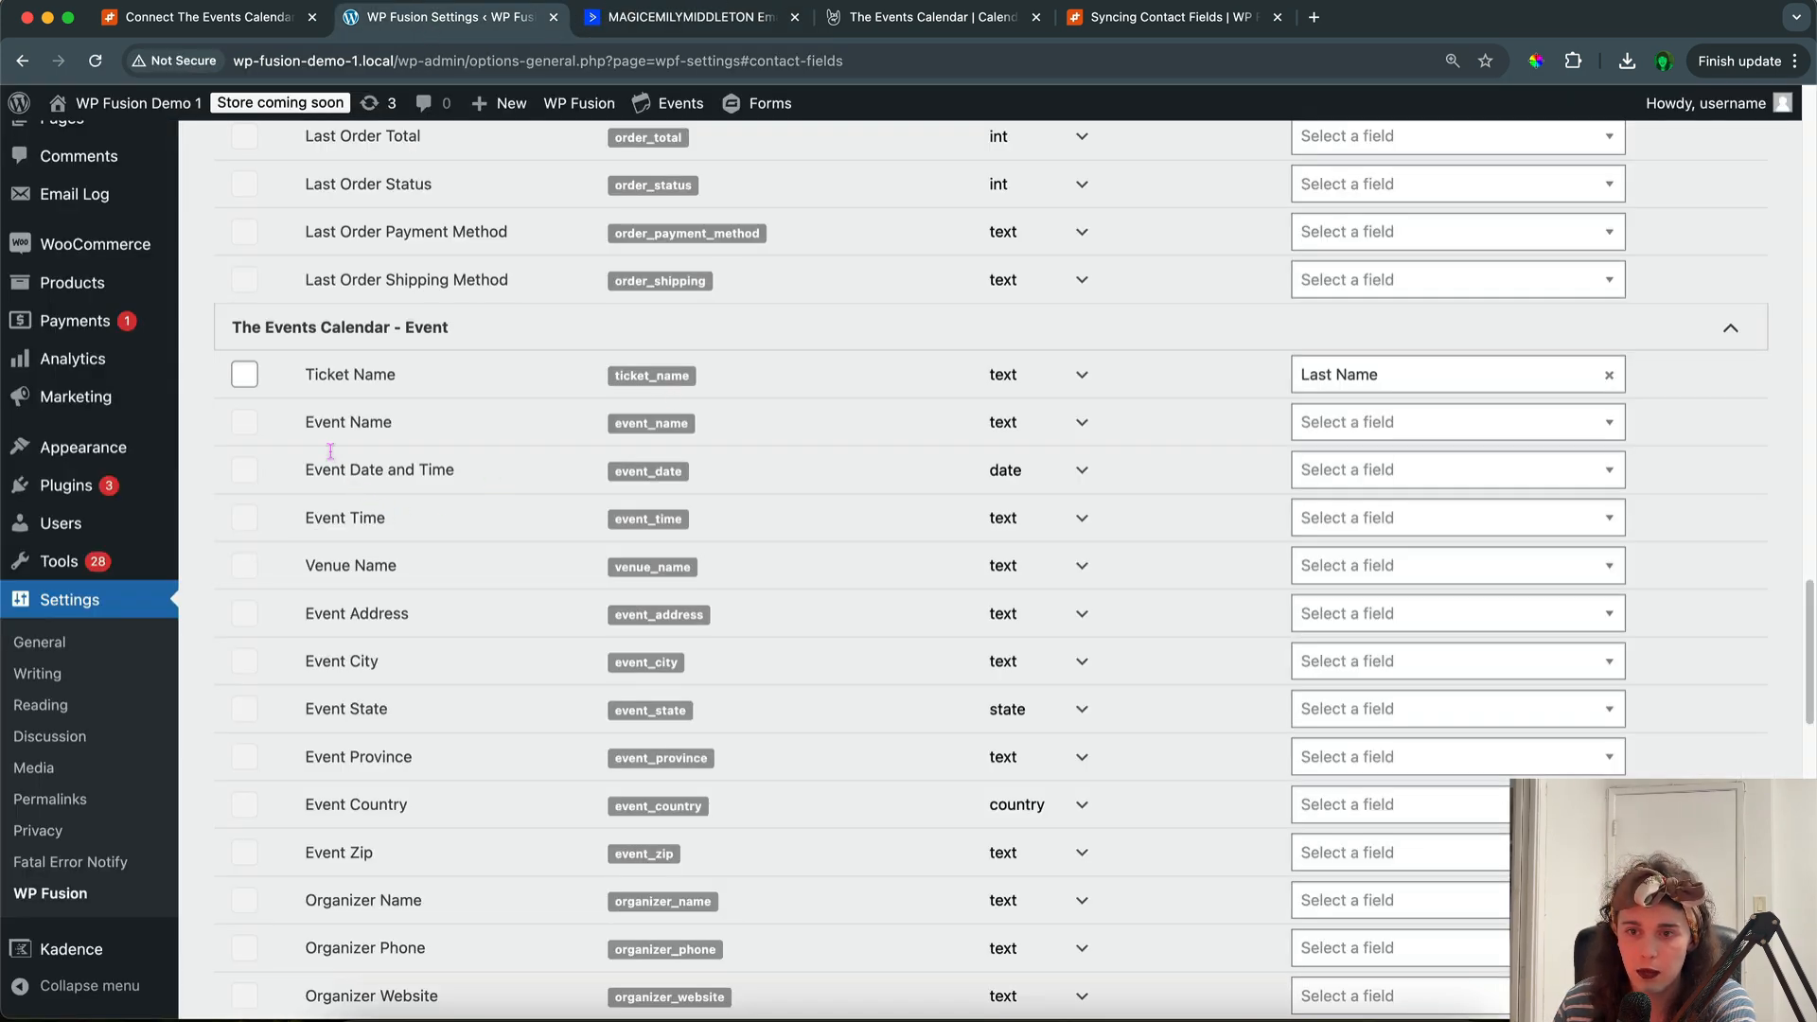
{"action": "left_click", "coordinate": [735, 17]}
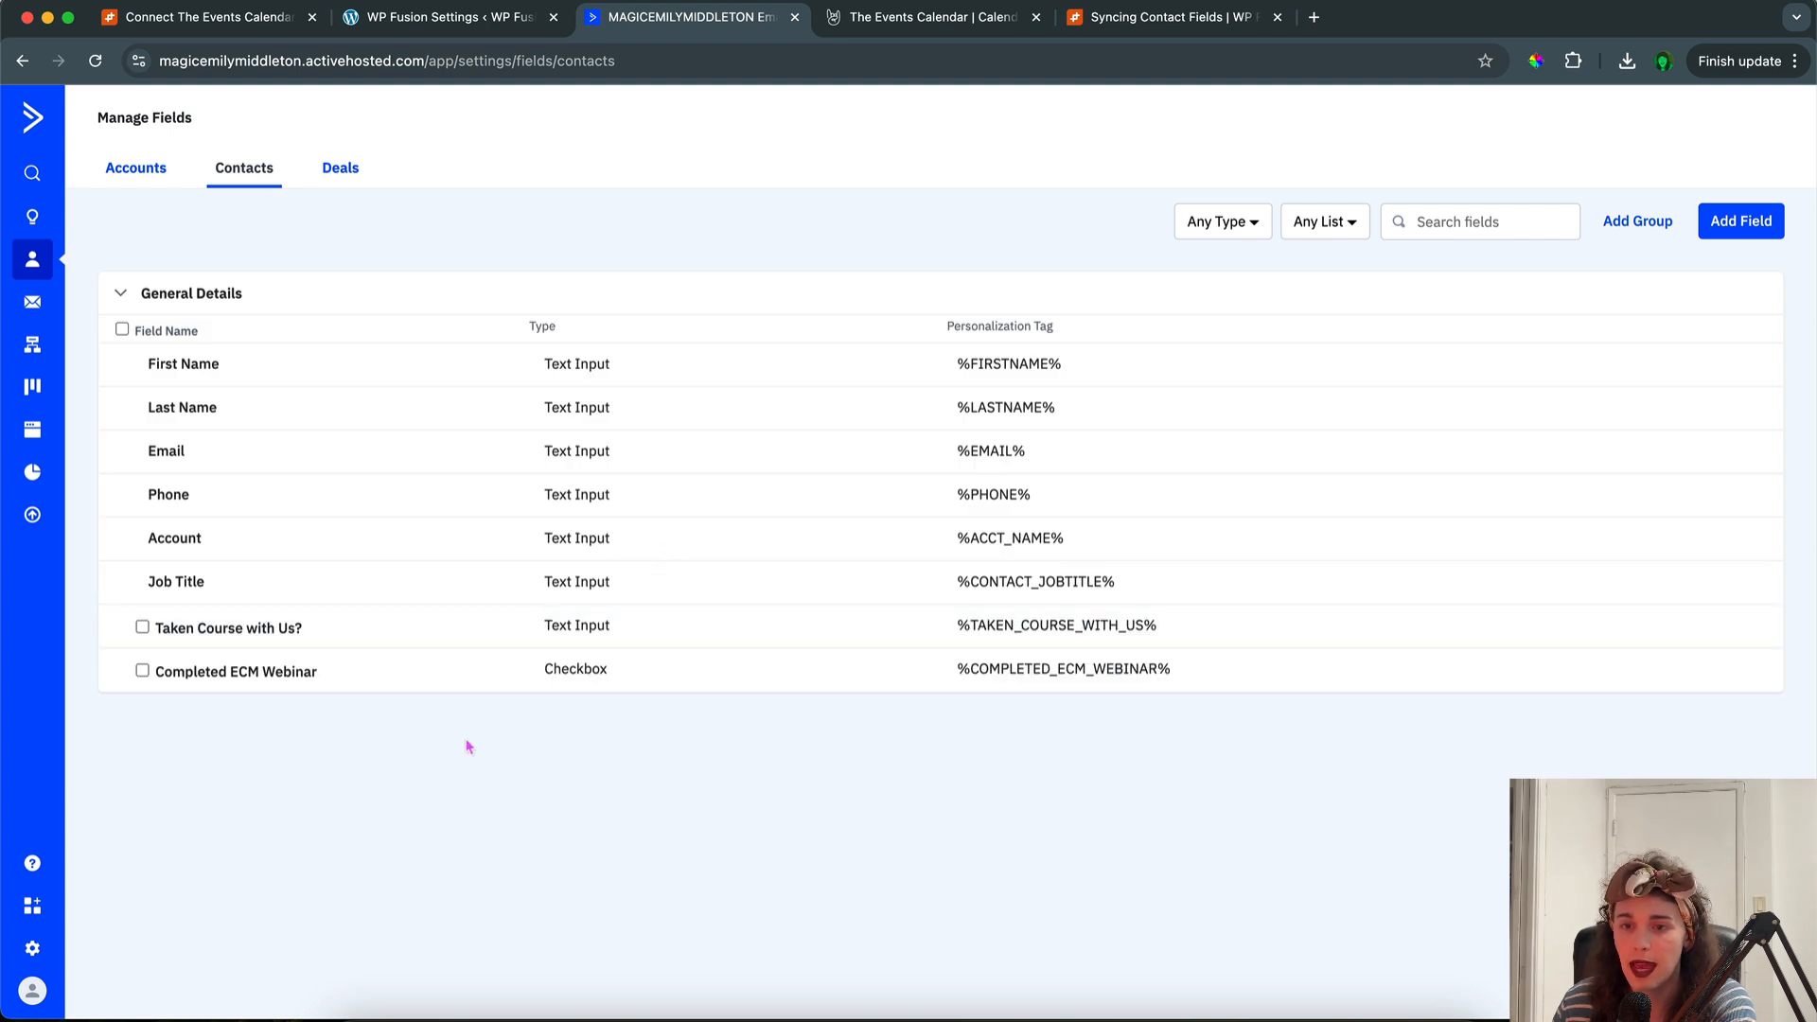
Add a text input contact field named "Last Event Name" to the General Details group.
{"action": "left_click", "coordinate": [1741, 221]}
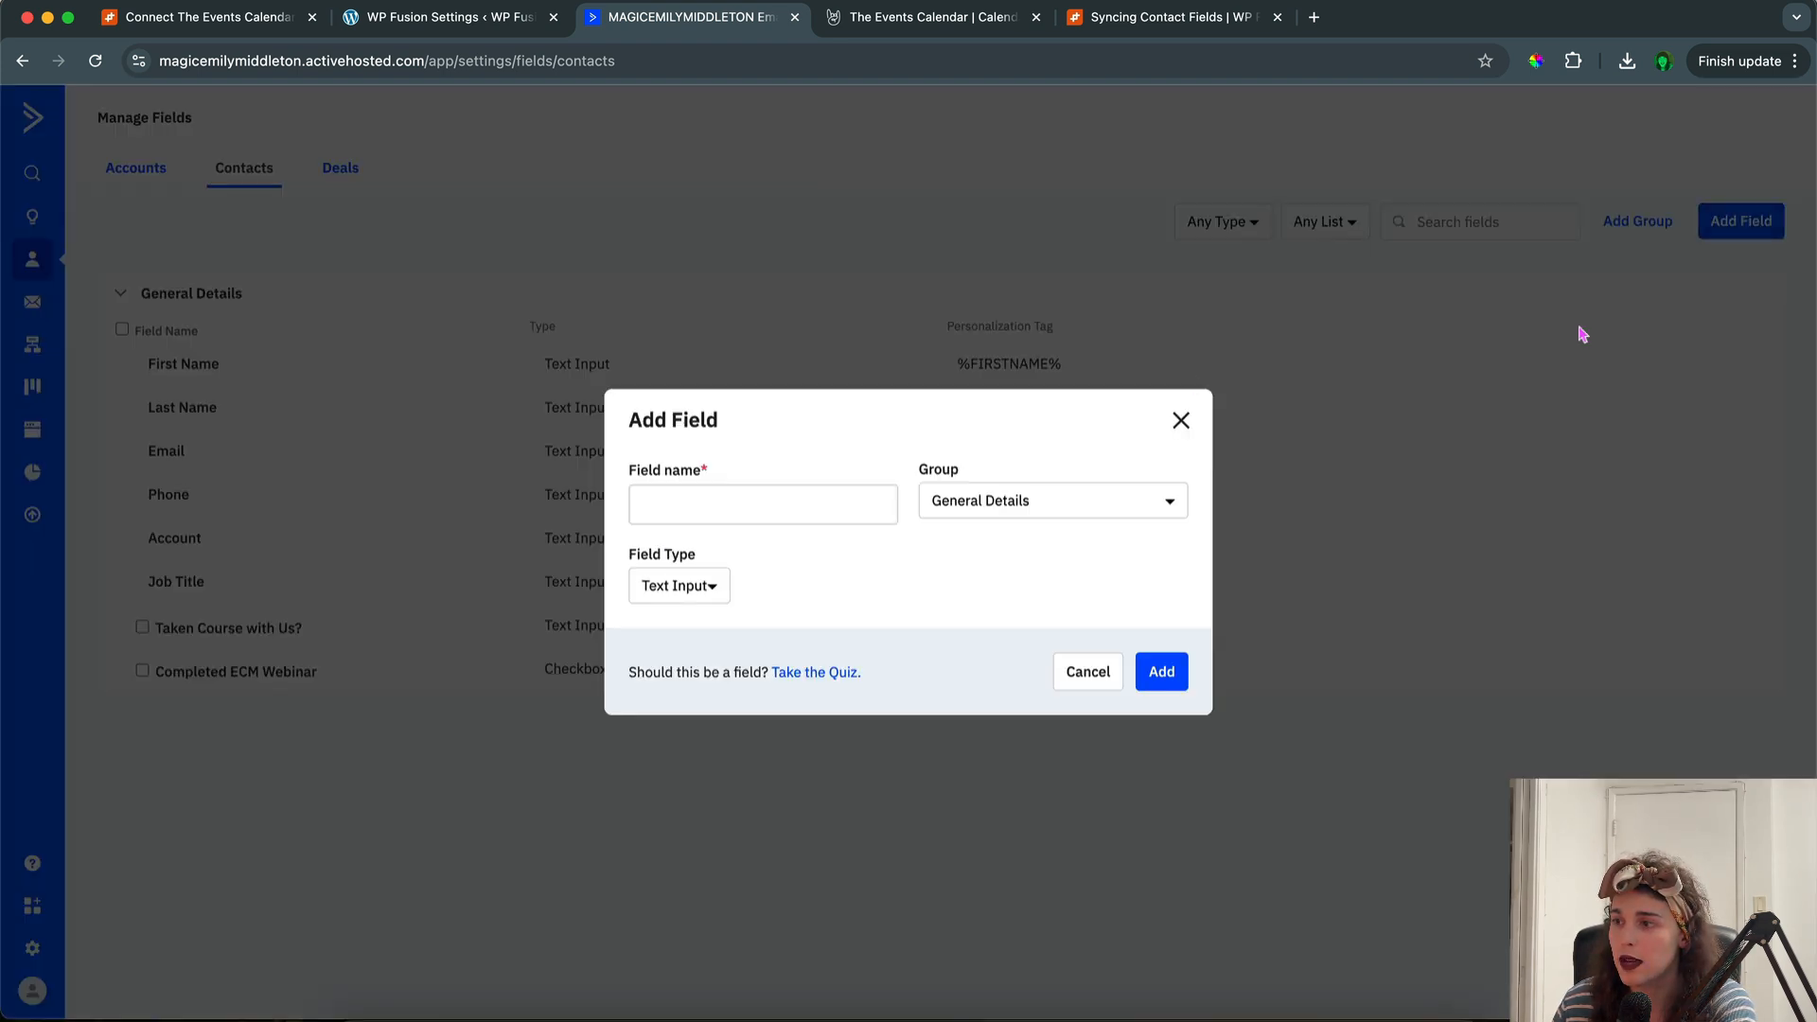
{"action": "left_click", "coordinate": [727, 506]}
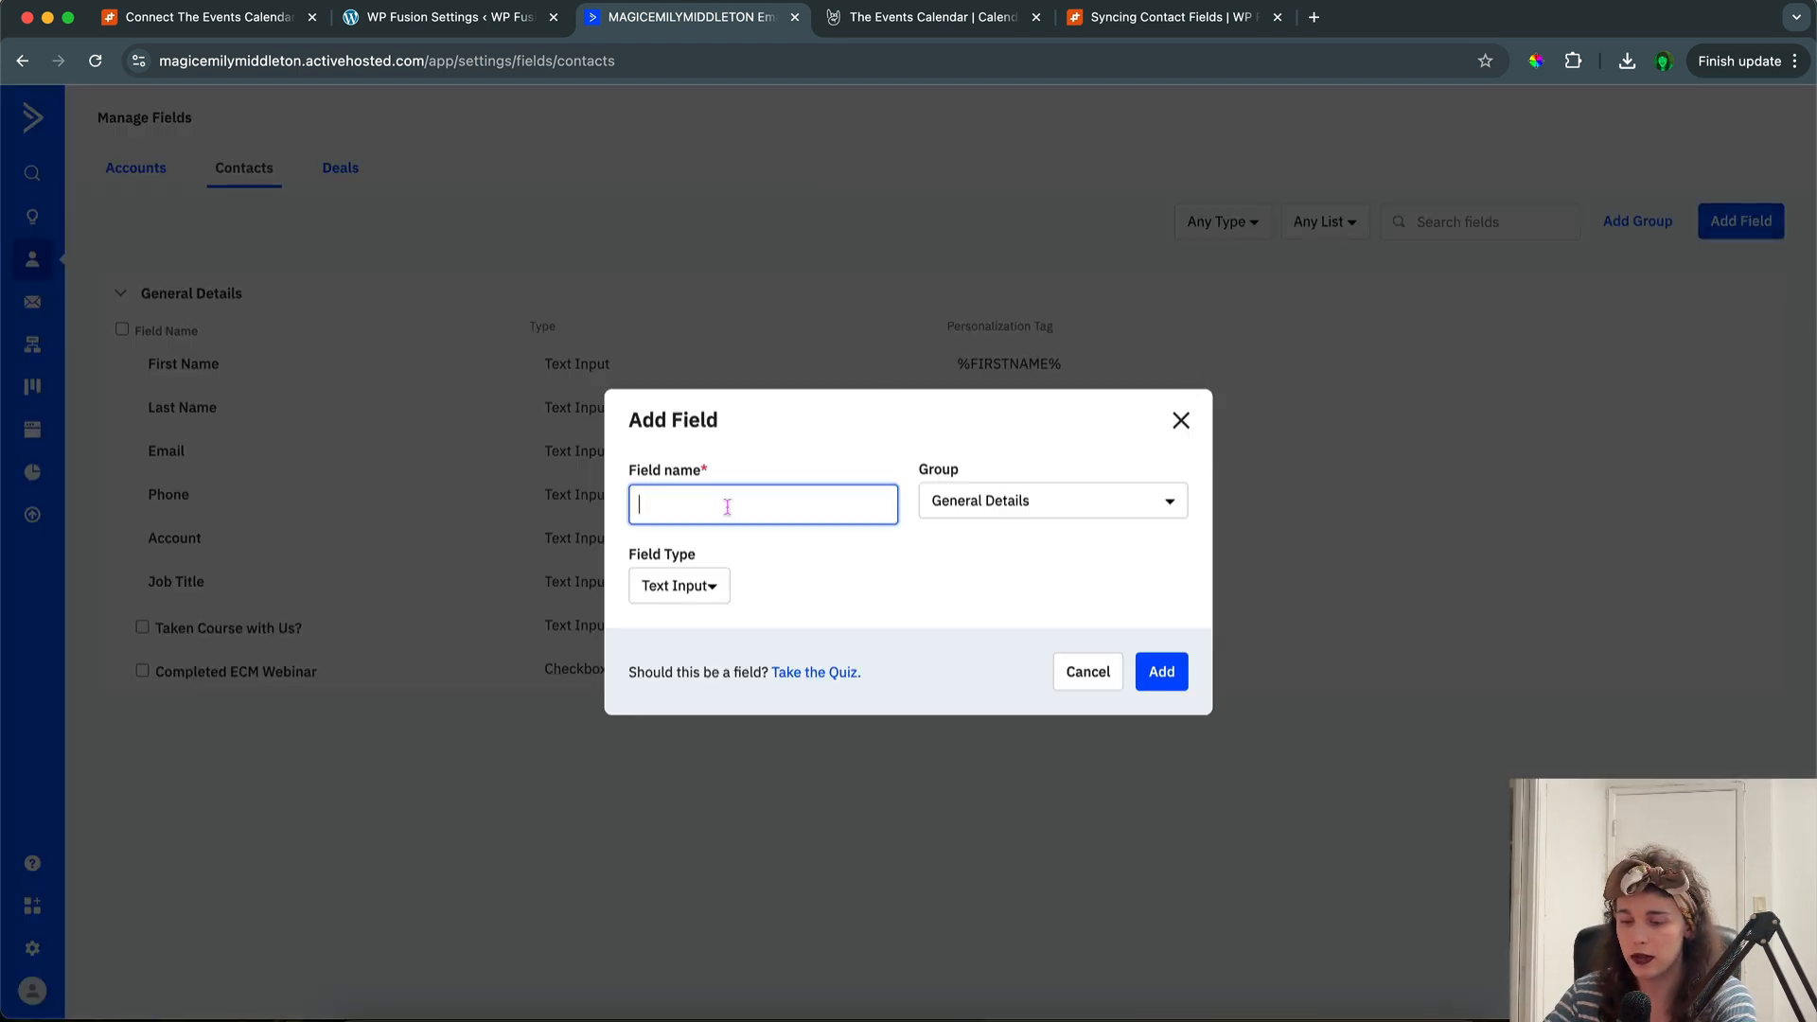
{"action": "type", "text": "Event Name"}
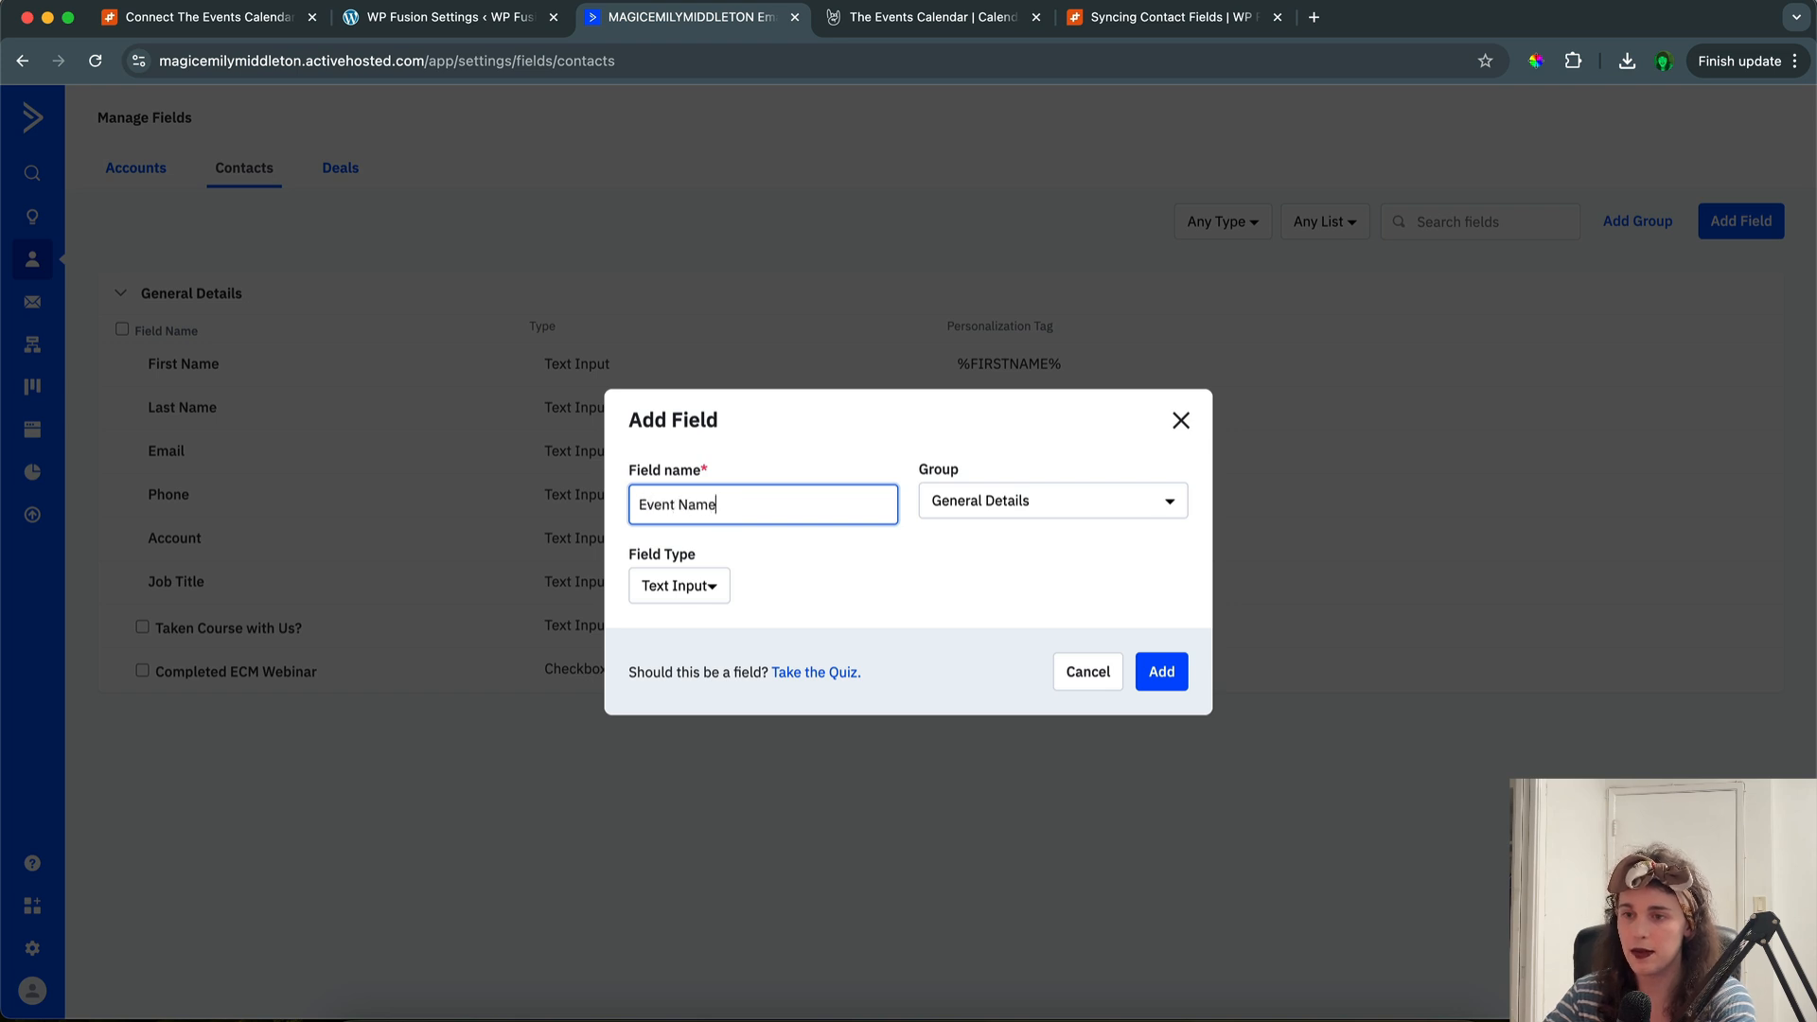
{"action": "left_click", "coordinate": [1002, 511]}
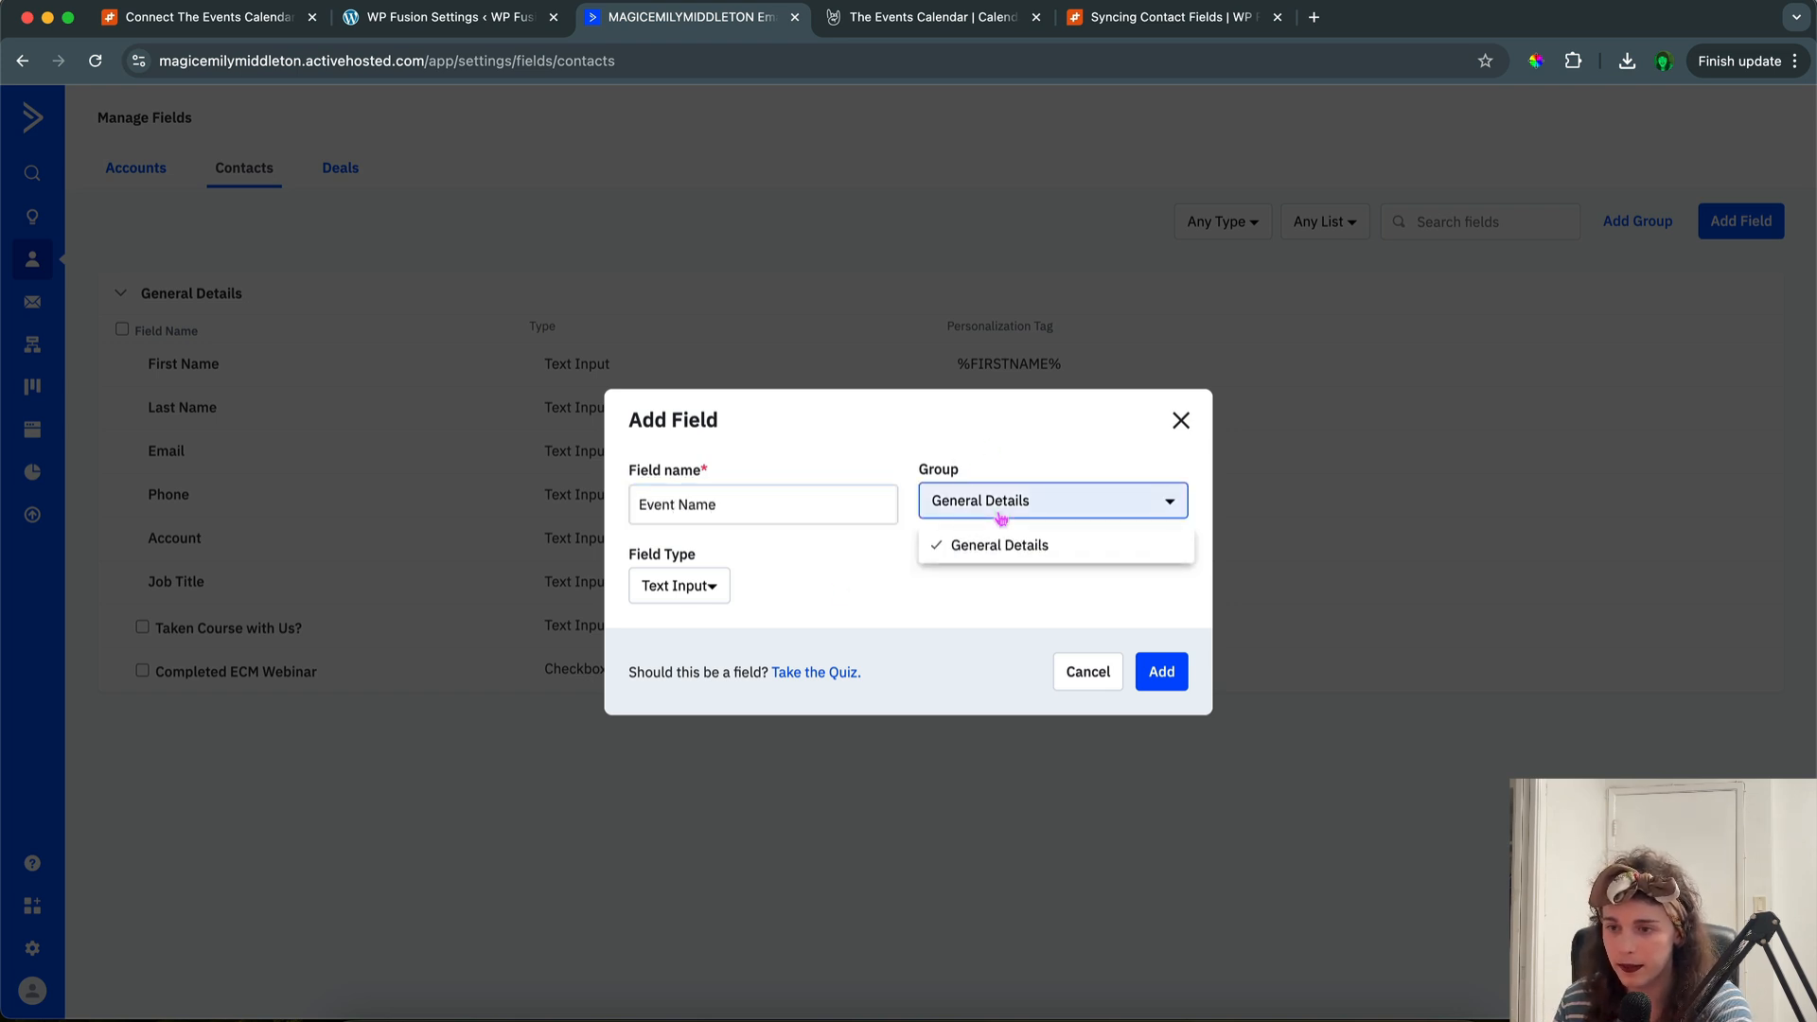
{"action": "left_click", "coordinate": [643, 511]}
{"action": "type", "text": "Last"}
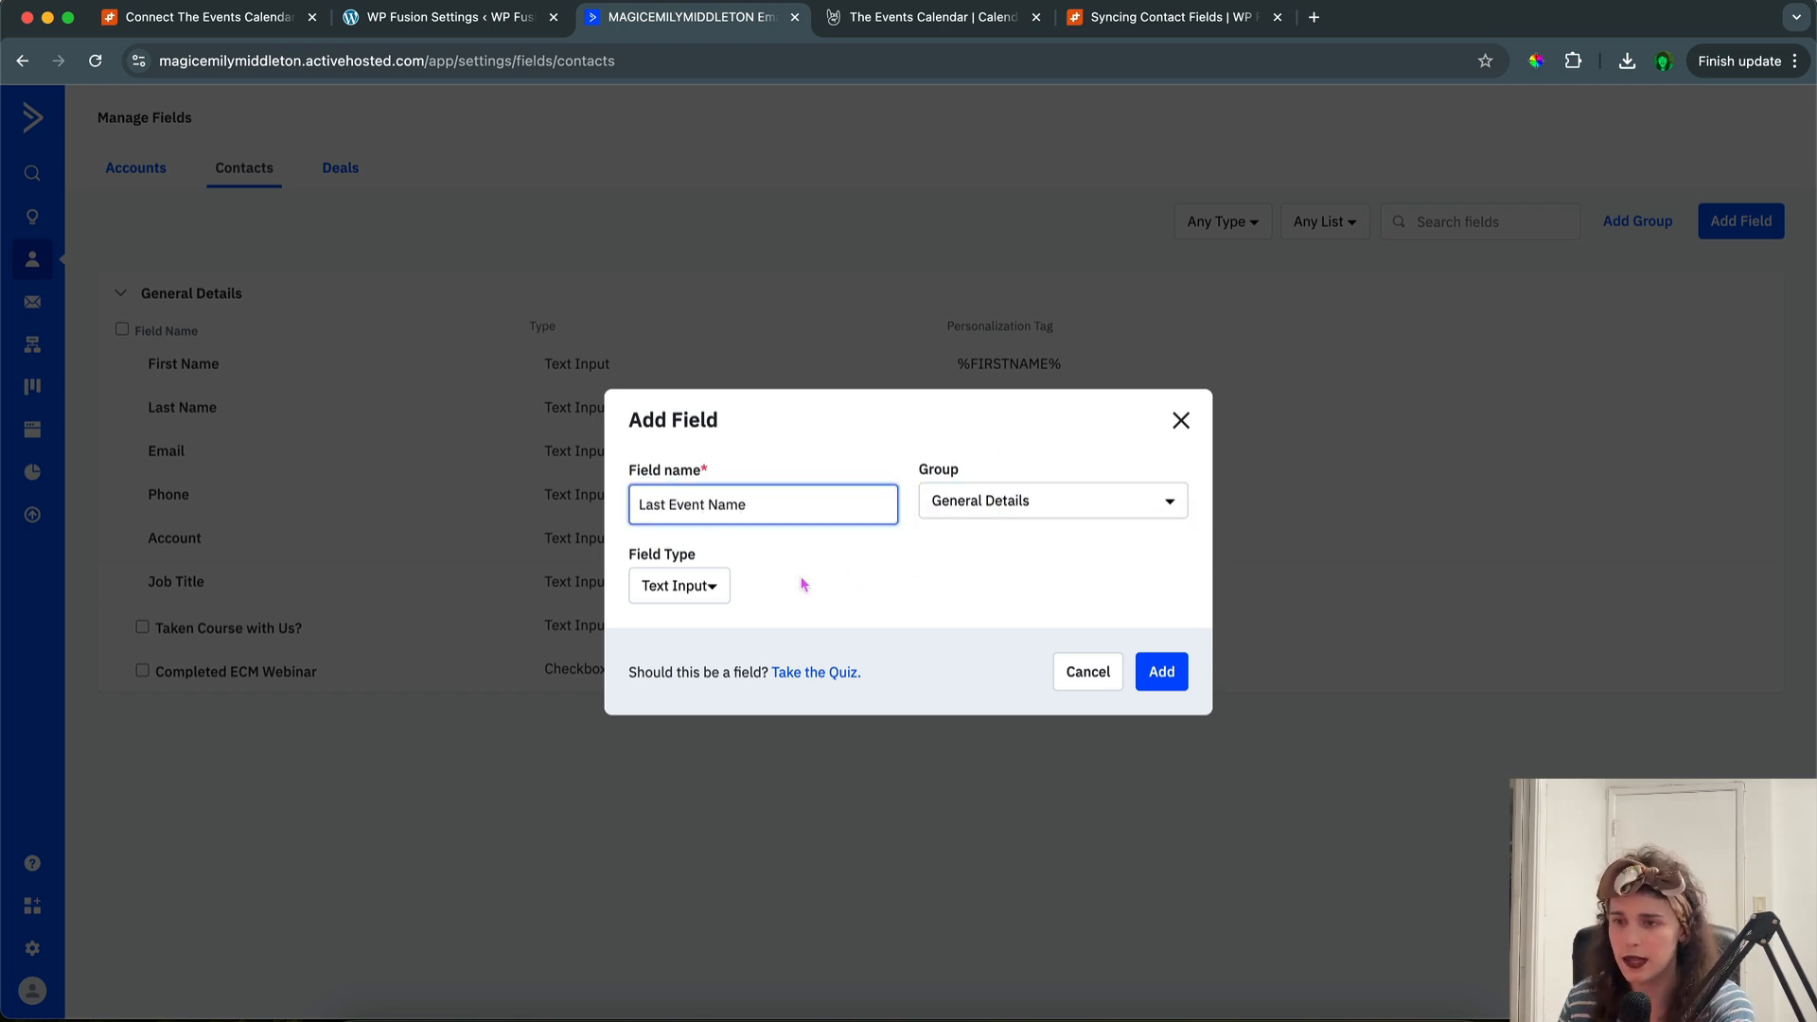
{"action": "left_click", "coordinate": [970, 513]}
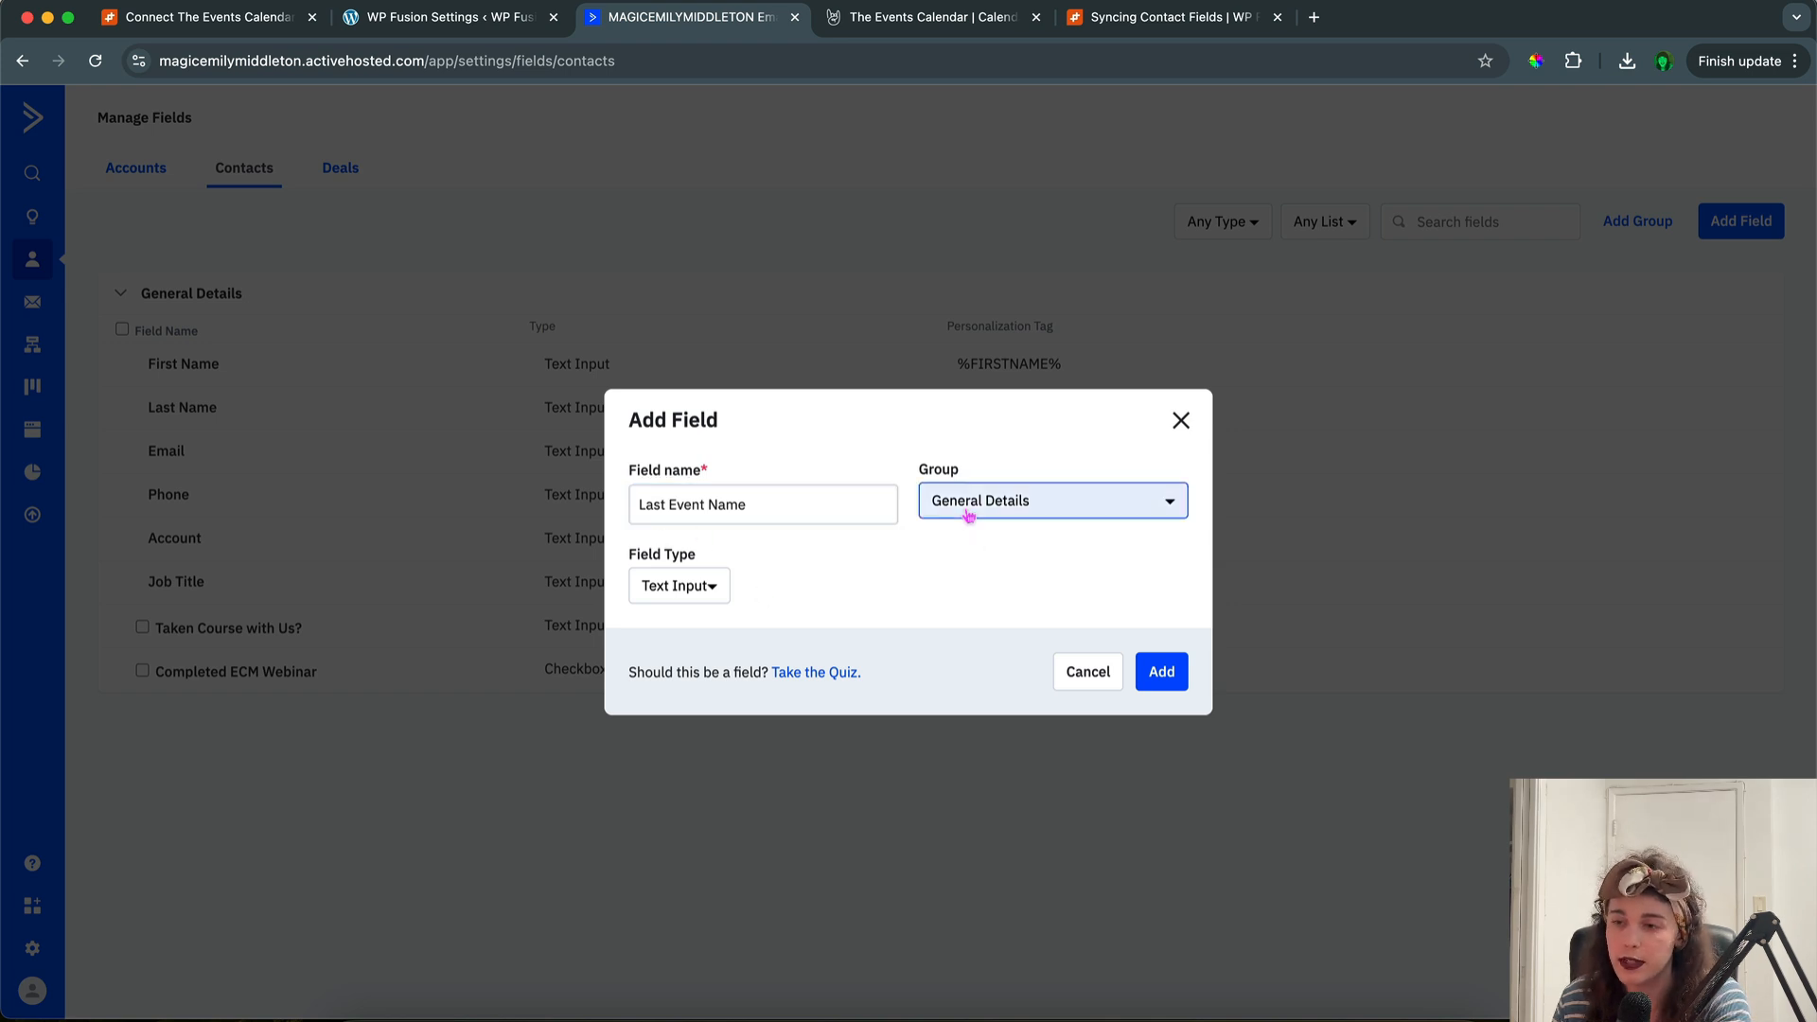
{"action": "left_click", "coordinate": [970, 513]}
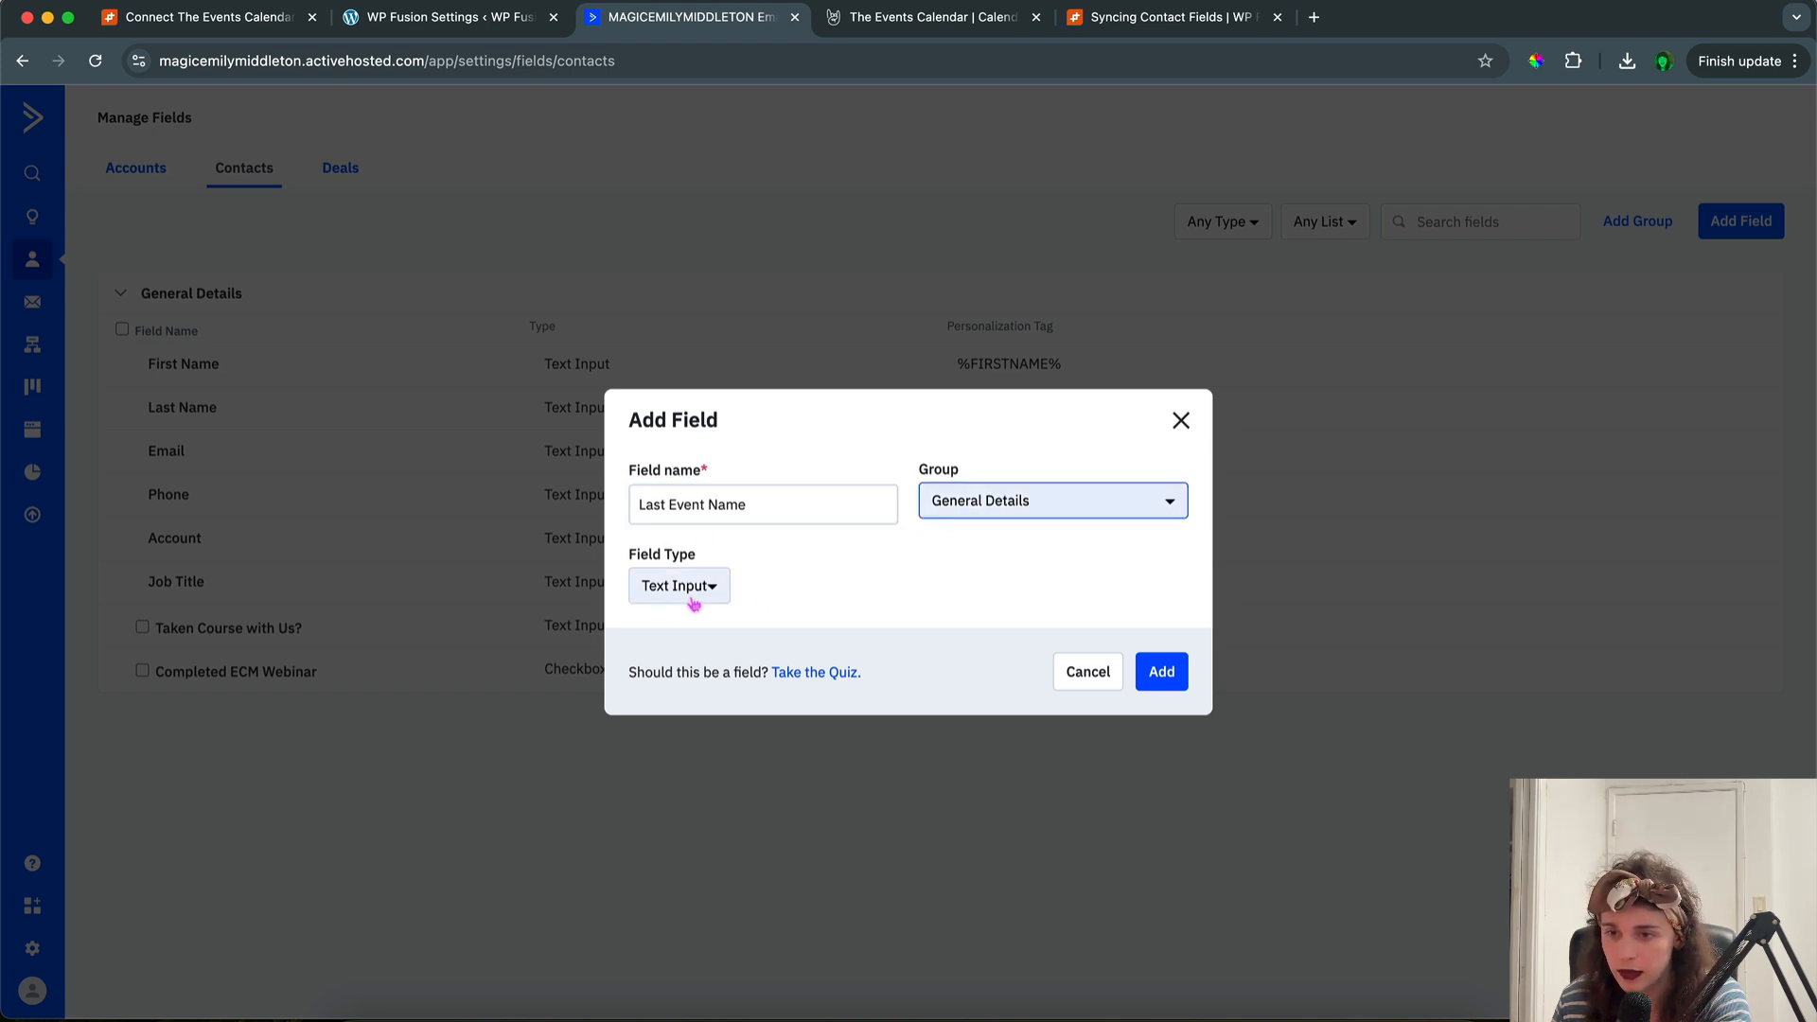
{"action": "left_click", "coordinate": [1164, 669]}
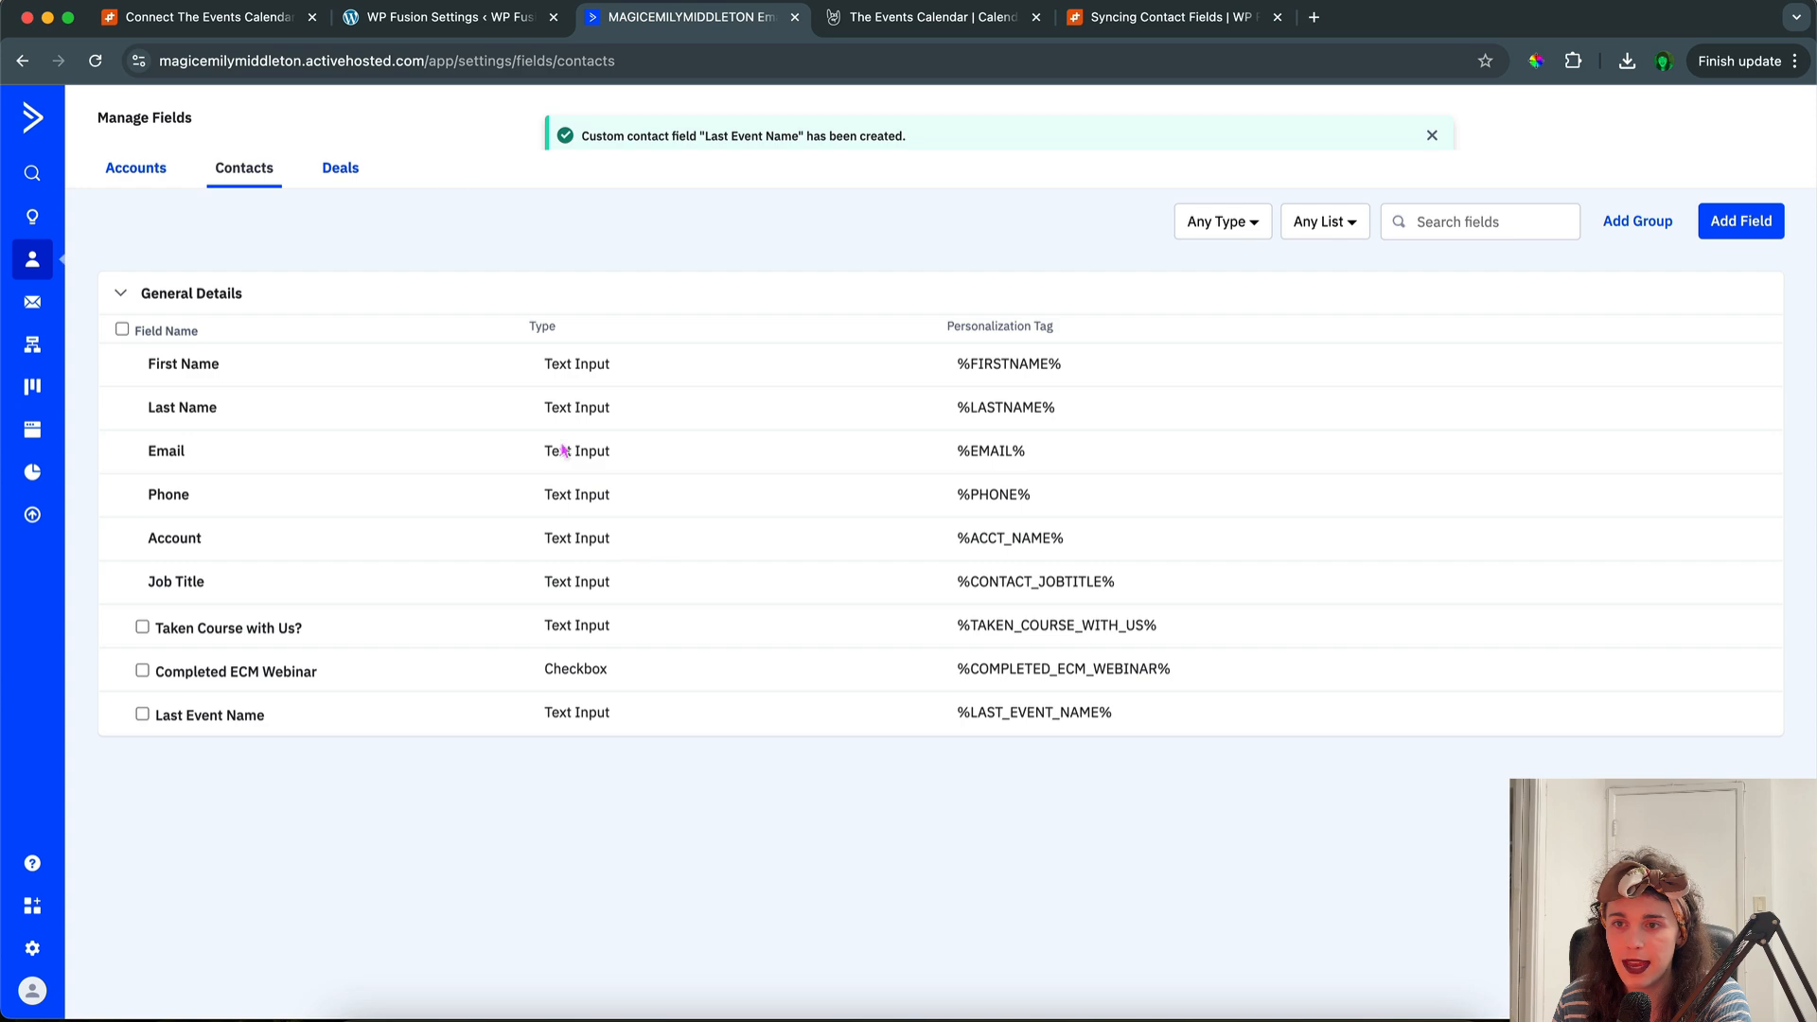
Switch back to the WP Fusion settings and refresh the available tags and fields.
{"action": "left_click", "coordinate": [440, 17]}
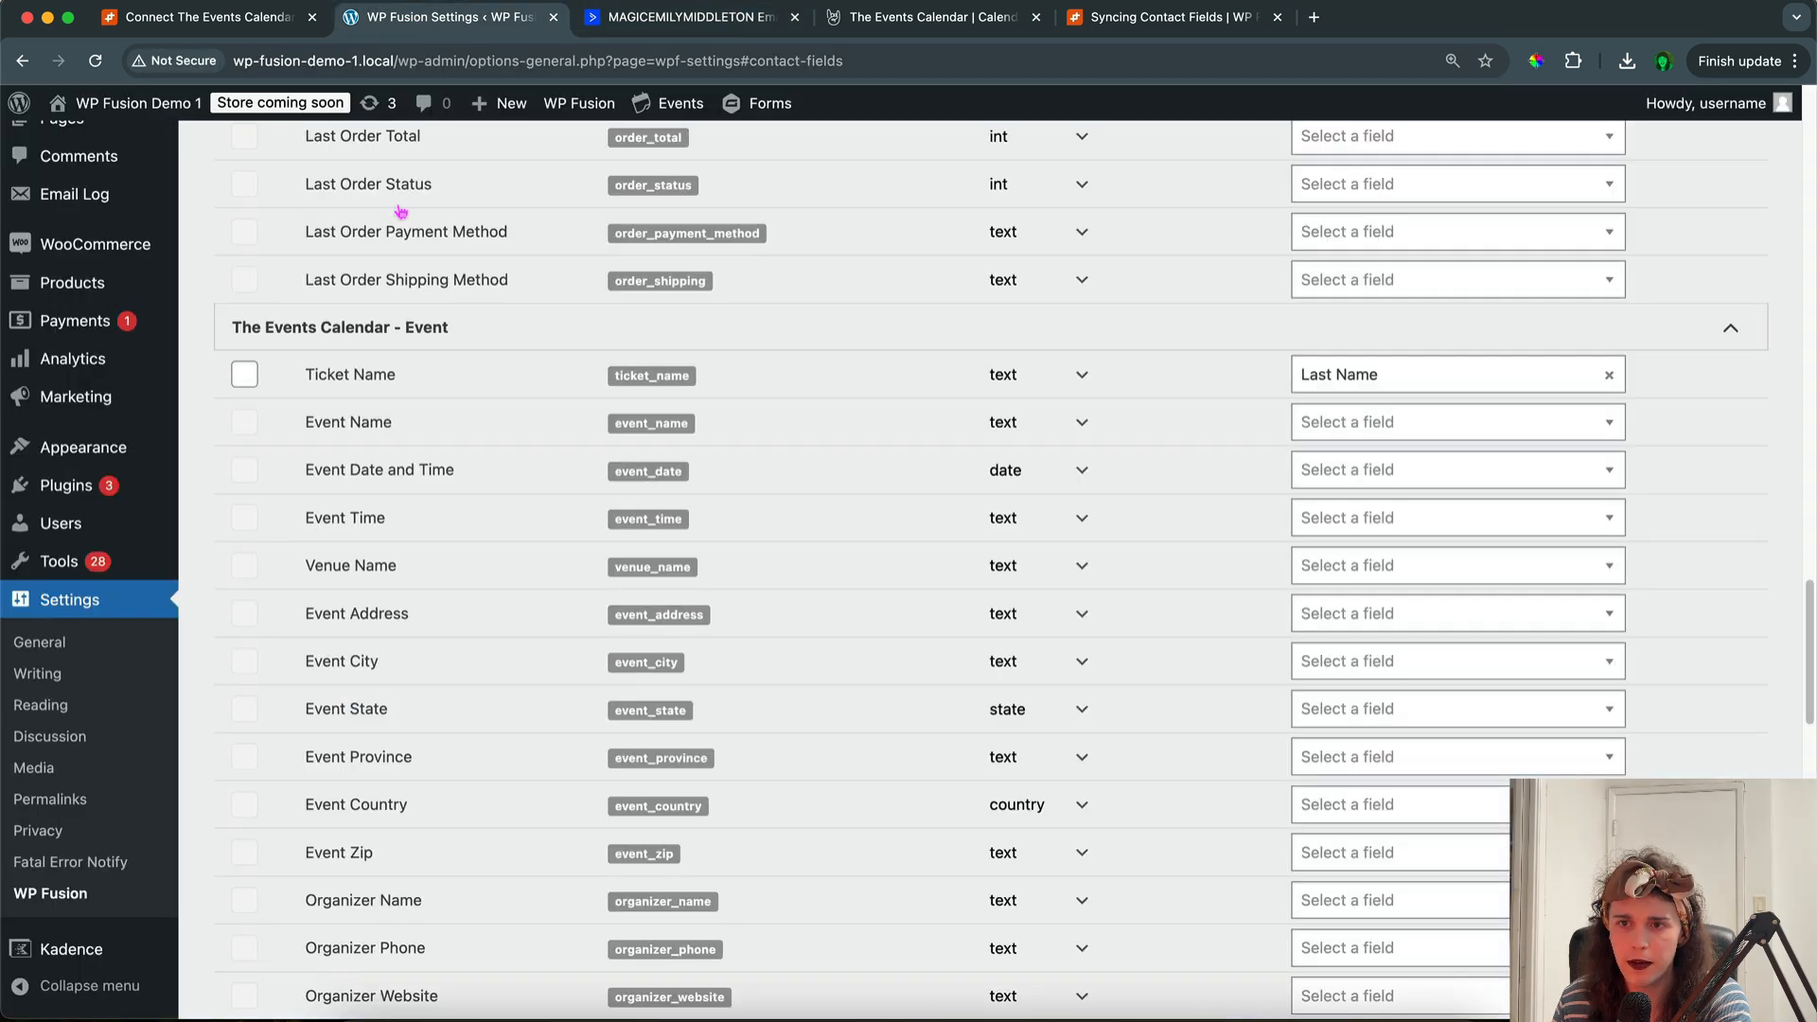
{"action": "scroll", "coordinate": [445, 379], "scroll_direction": "up", "scroll_amount": 15}
{"action": "left_click", "coordinate": [604, 173]}
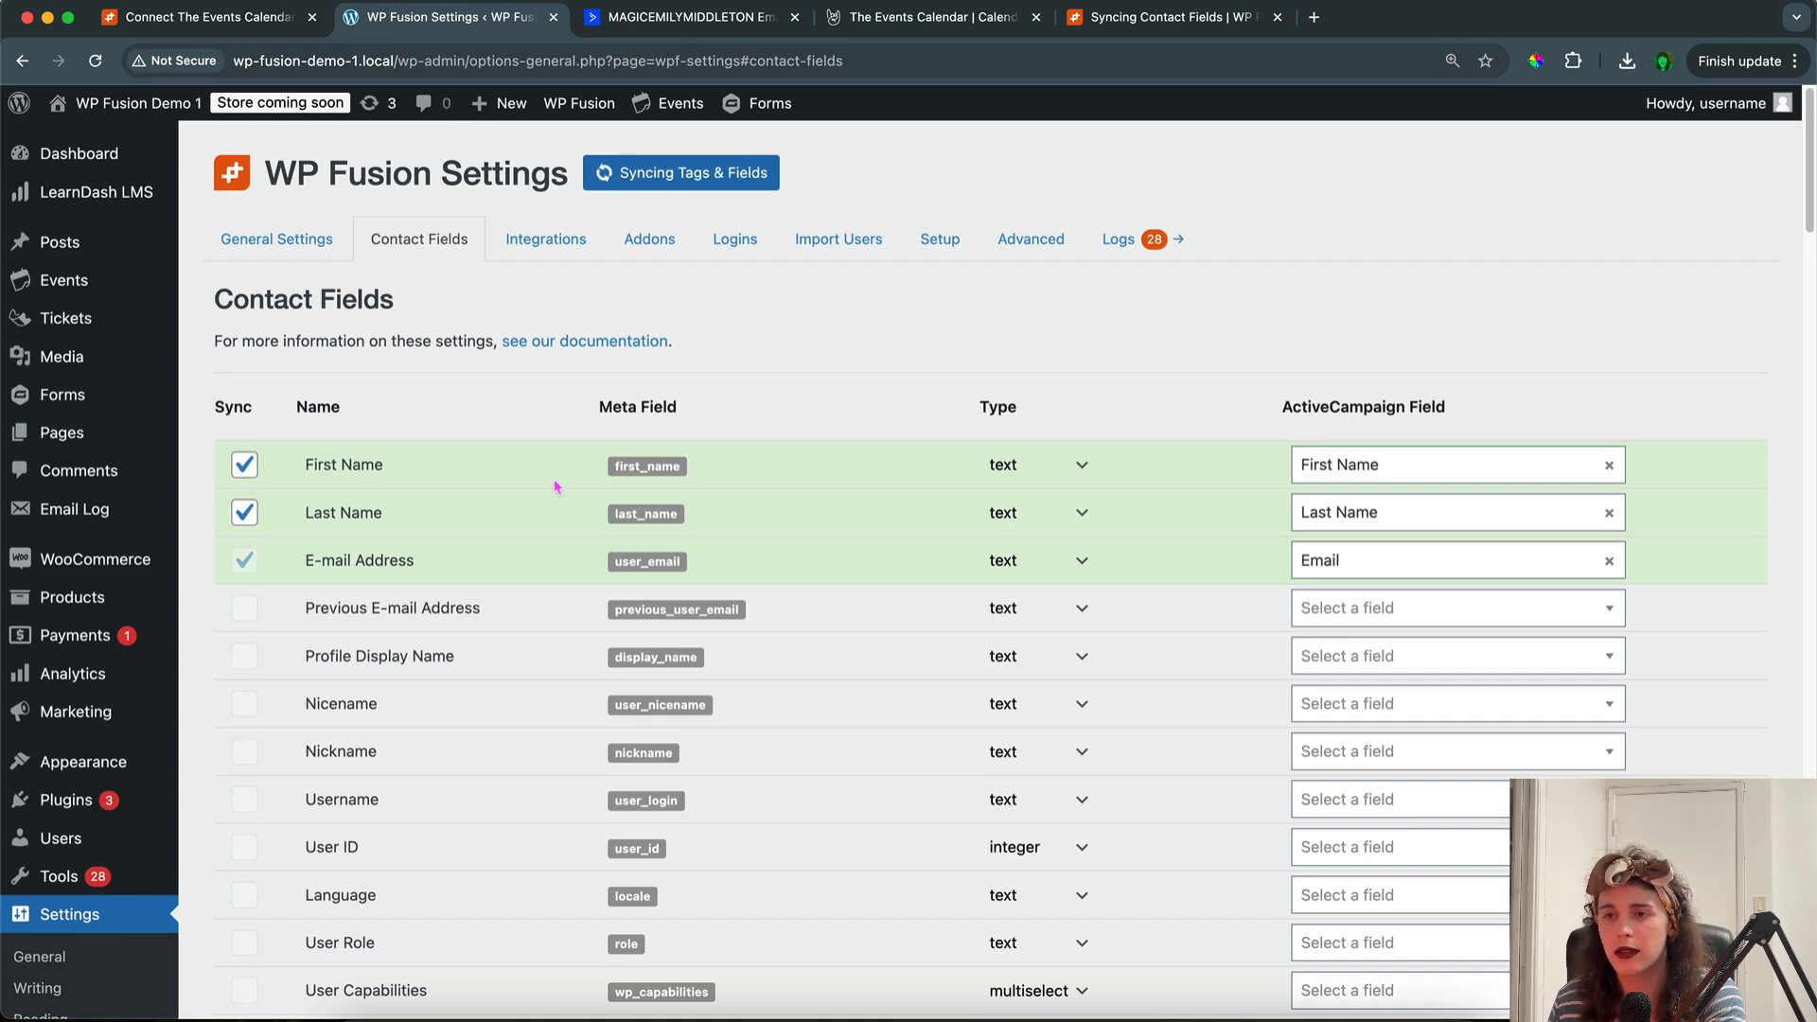
{"action": "scroll", "coordinate": [555, 488], "scroll_direction": "down", "scroll_amount": 15}
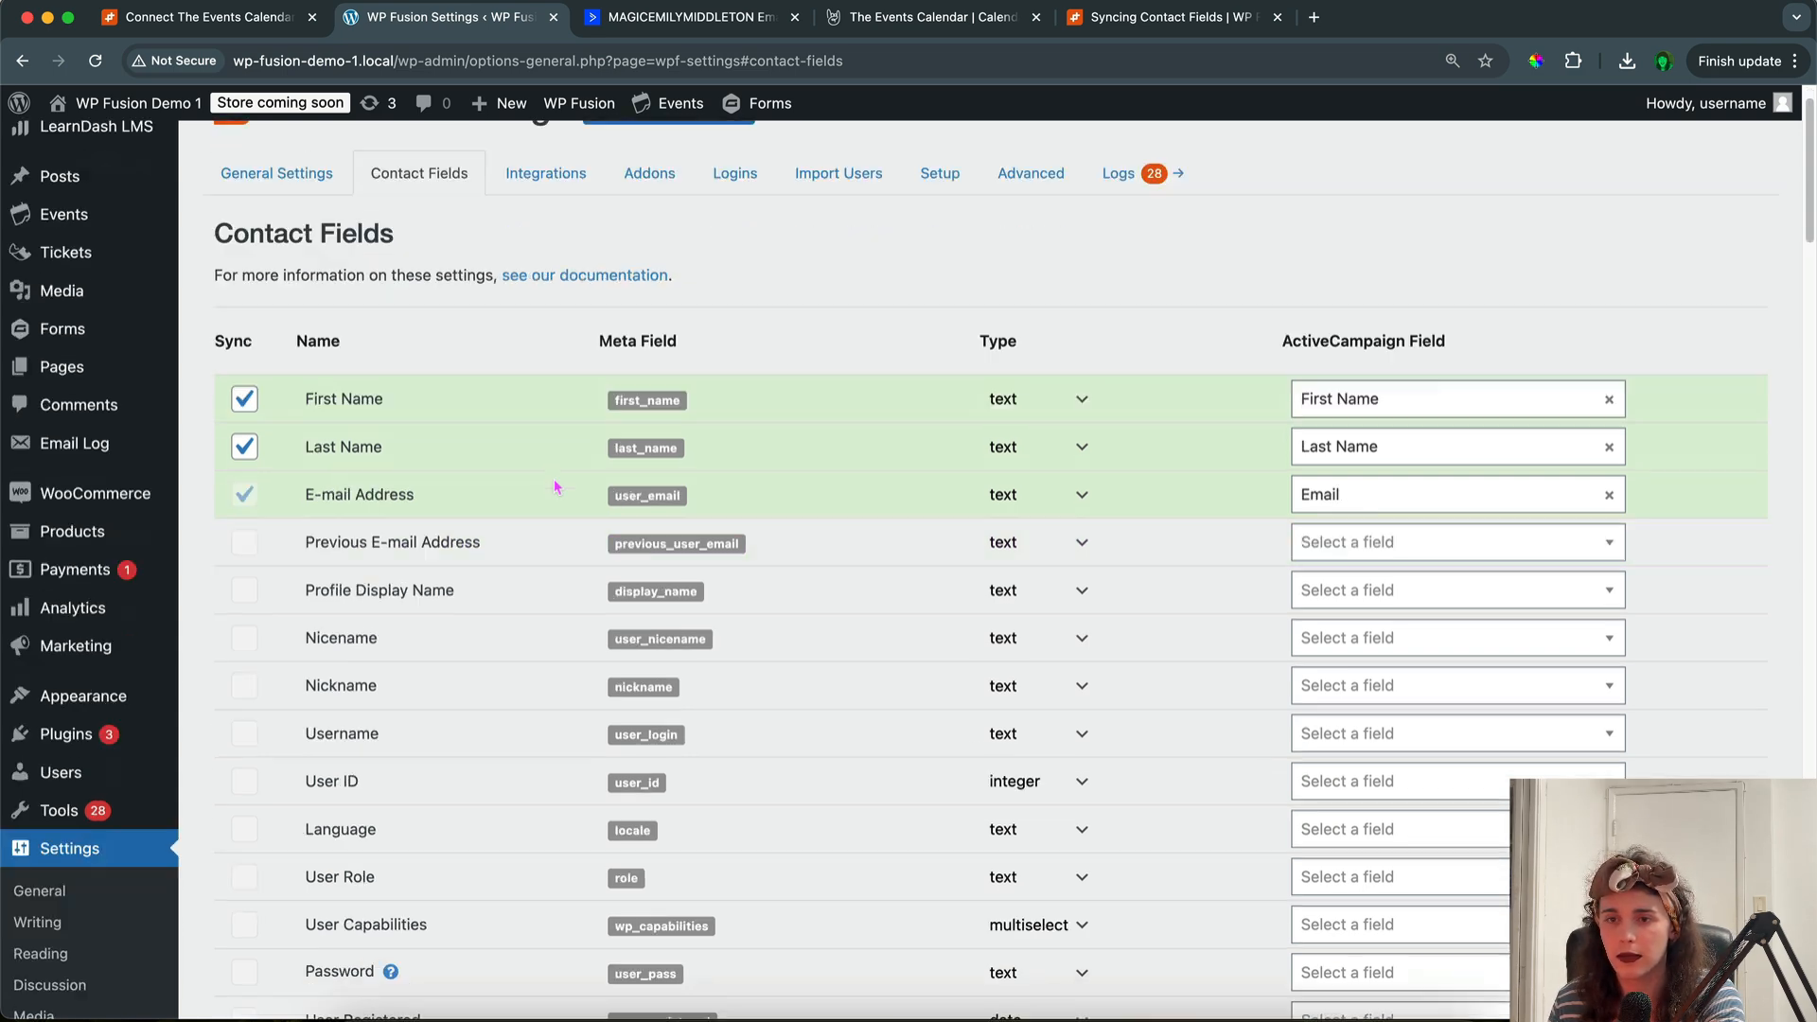
{"action": "scroll", "coordinate": [556, 487], "scroll_direction": "down", "scroll_amount": 20}
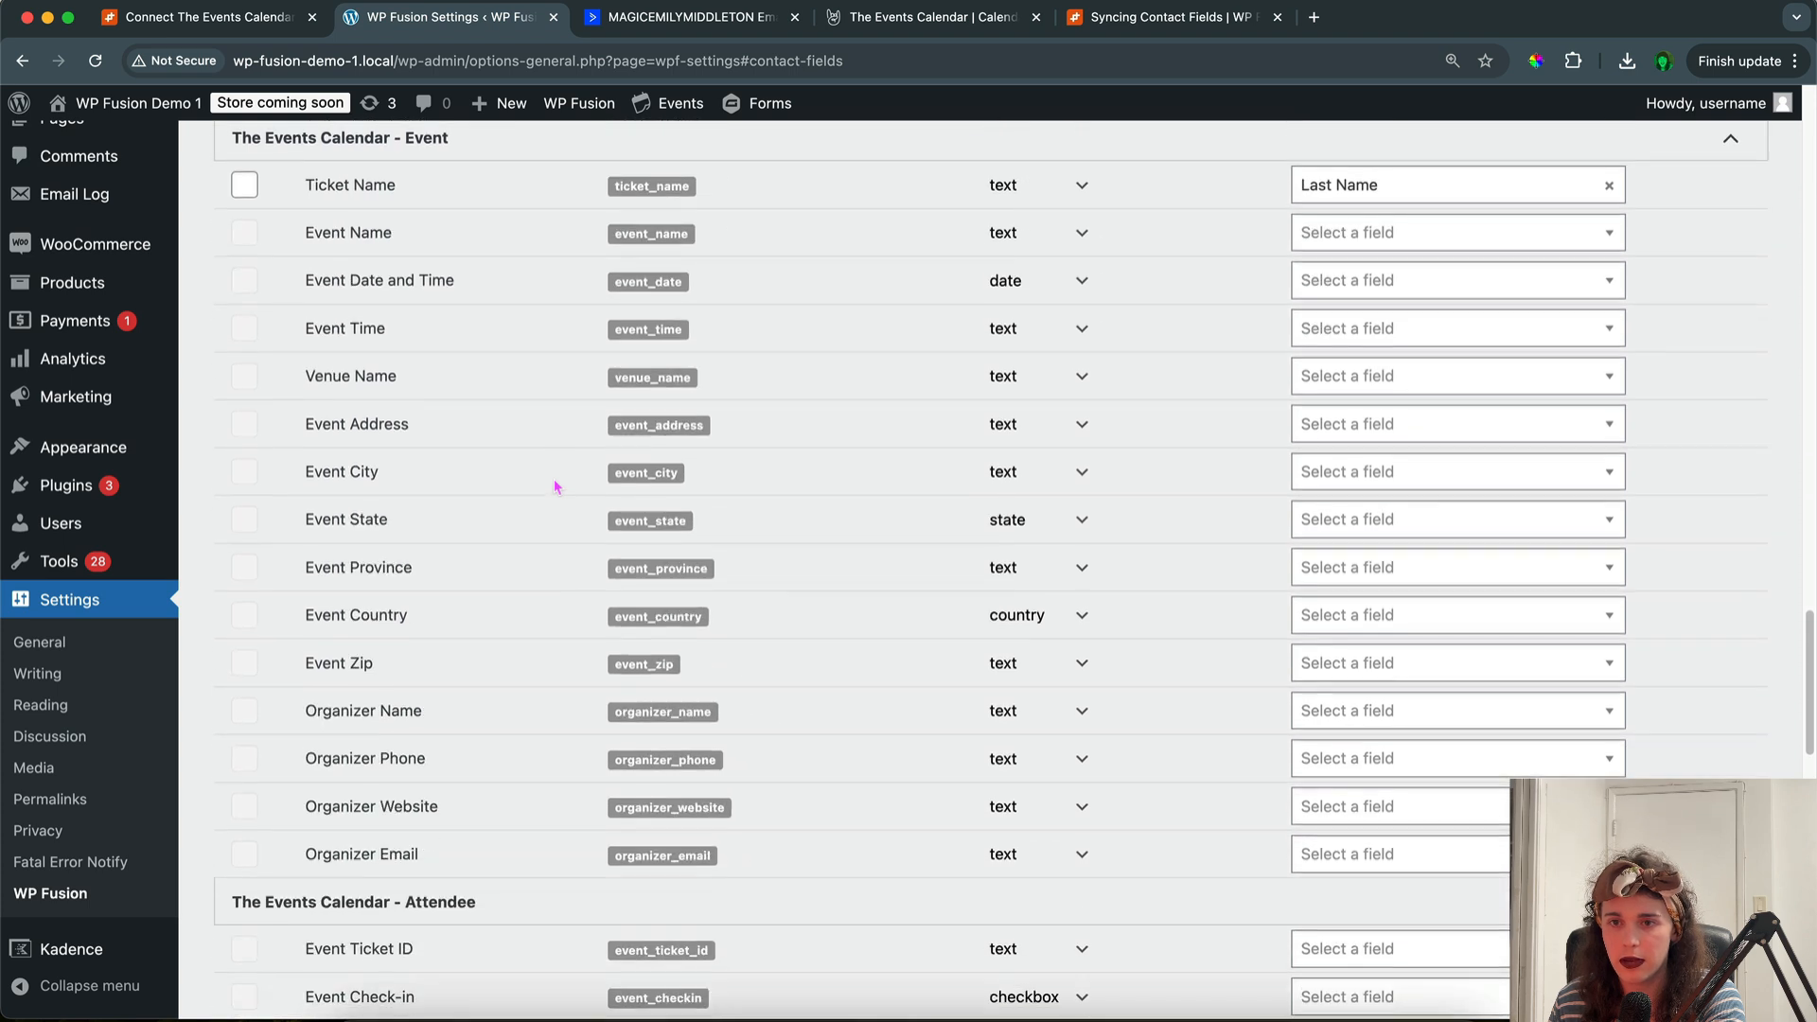
{"action": "left_click", "coordinate": [1410, 291]}
{"action": "scroll", "coordinate": [1392, 454], "scroll_direction": "down", "scroll_amount": 2}
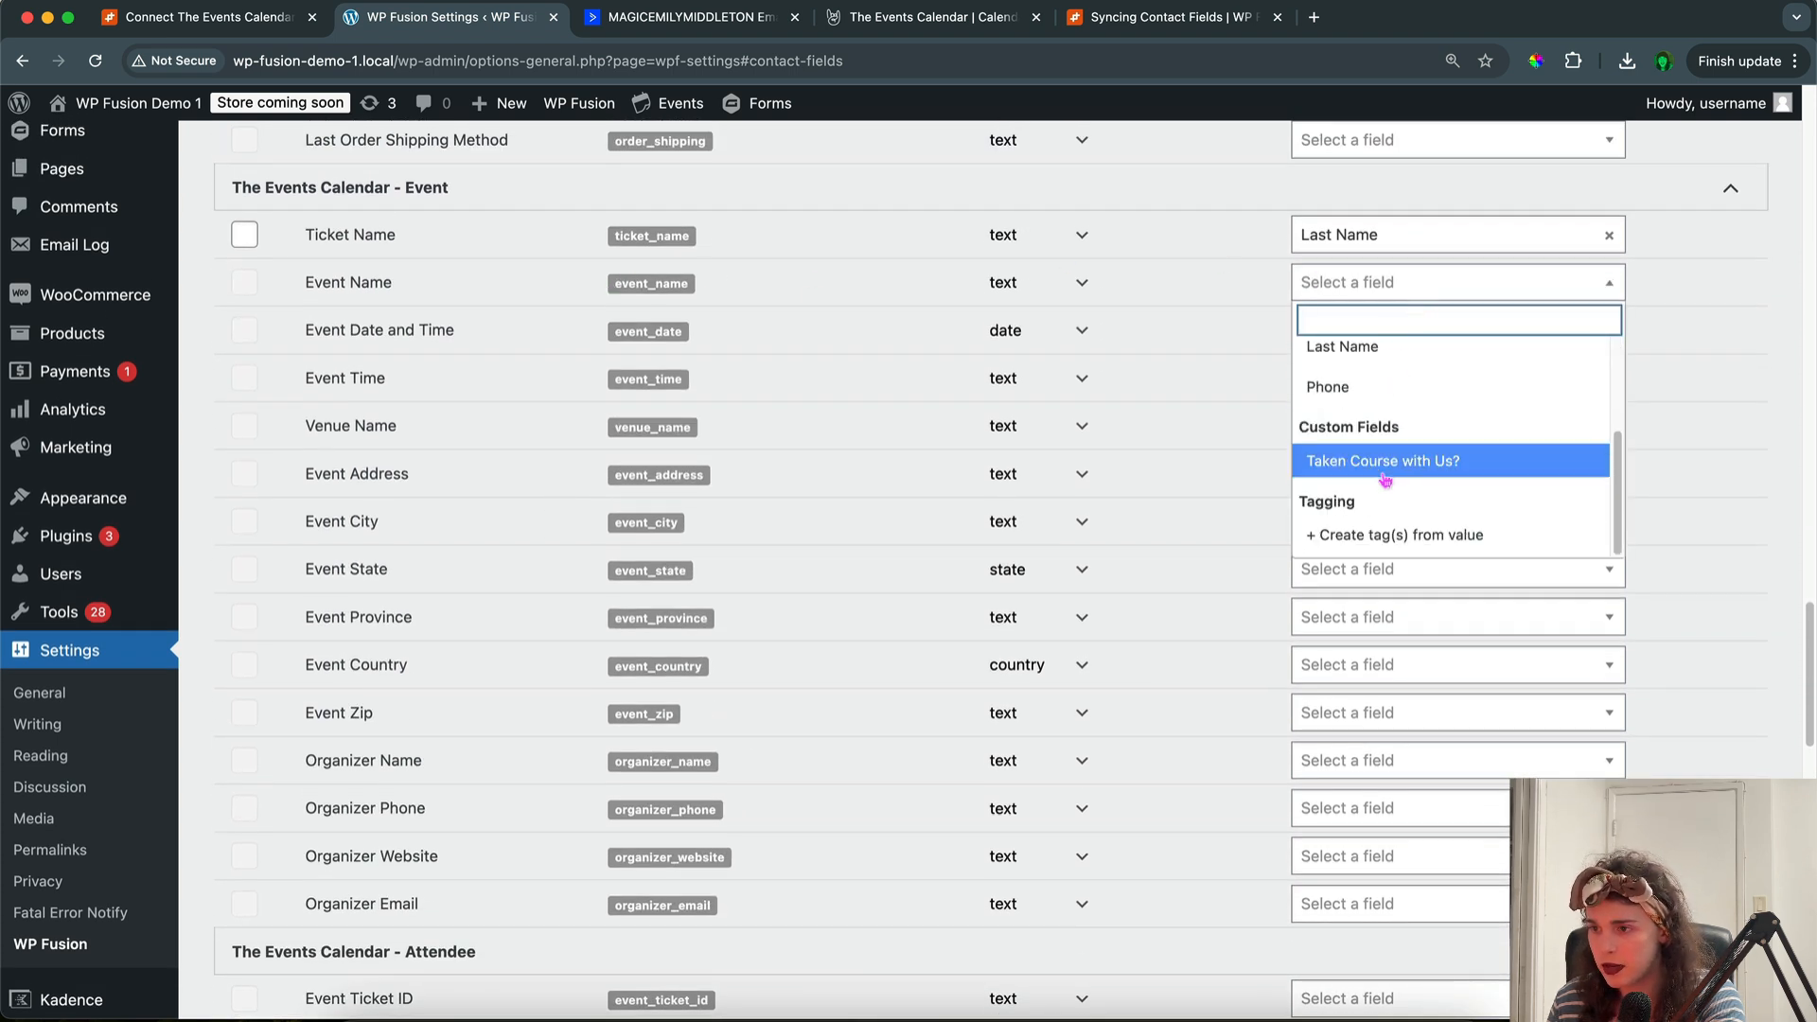
{"action": "scroll", "coordinate": [1399, 484], "scroll_direction": "up", "scroll_amount": 3}
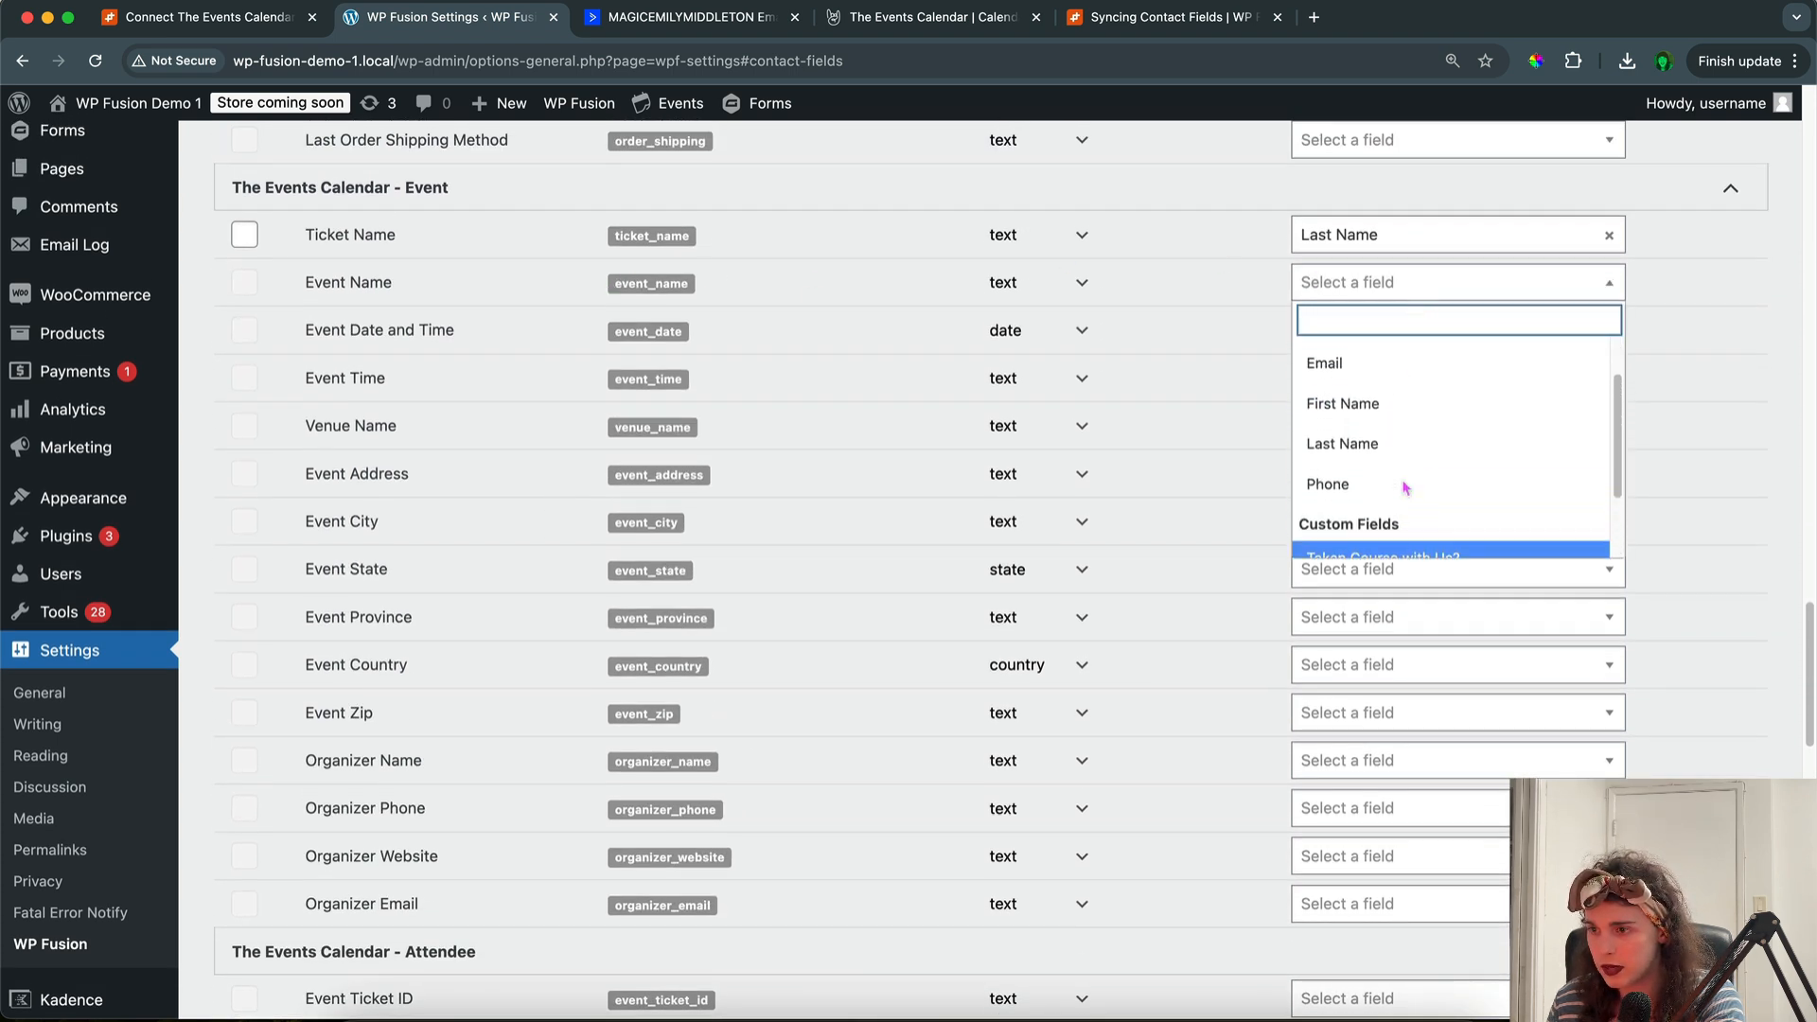
{"action": "scroll", "coordinate": [1405, 487], "scroll_direction": "down", "scroll_amount": 3}
{"action": "left_click", "coordinate": [1218, 445]}
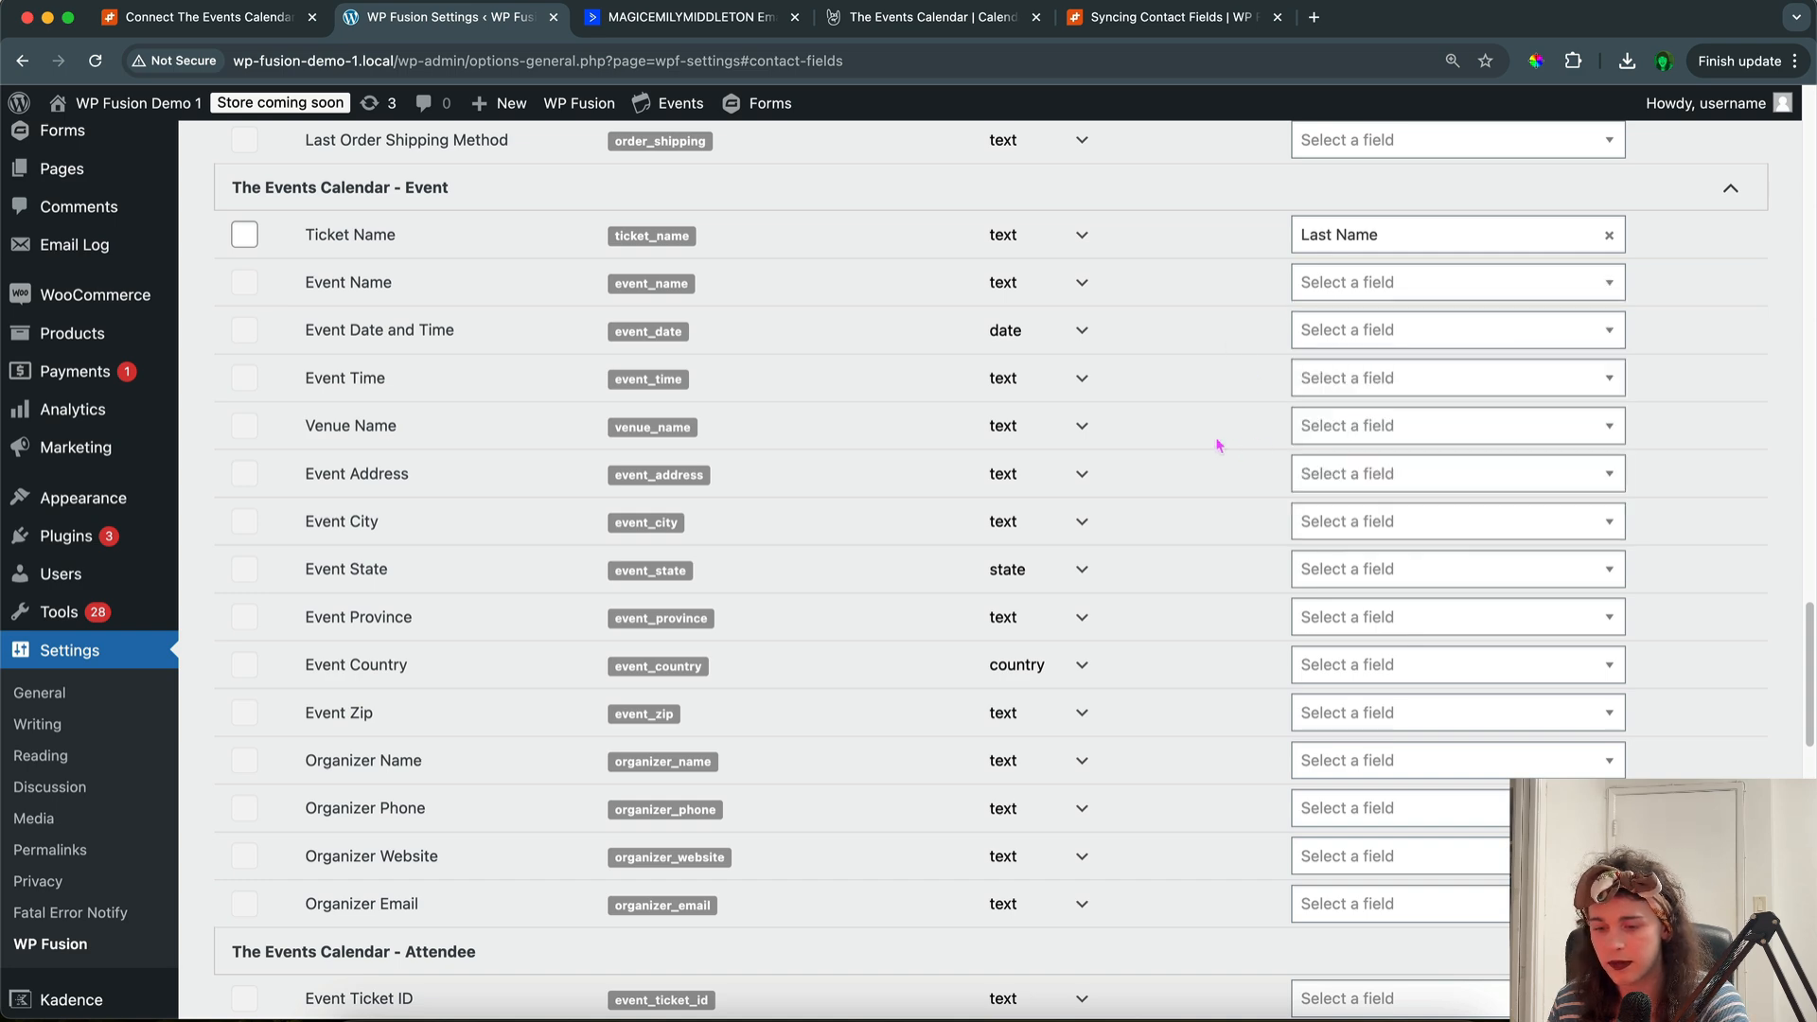
Reload the settings page and map the Event Name field to ActiveCampaign's Last Event Name field.
{"action": "key", "text": "super+r"}
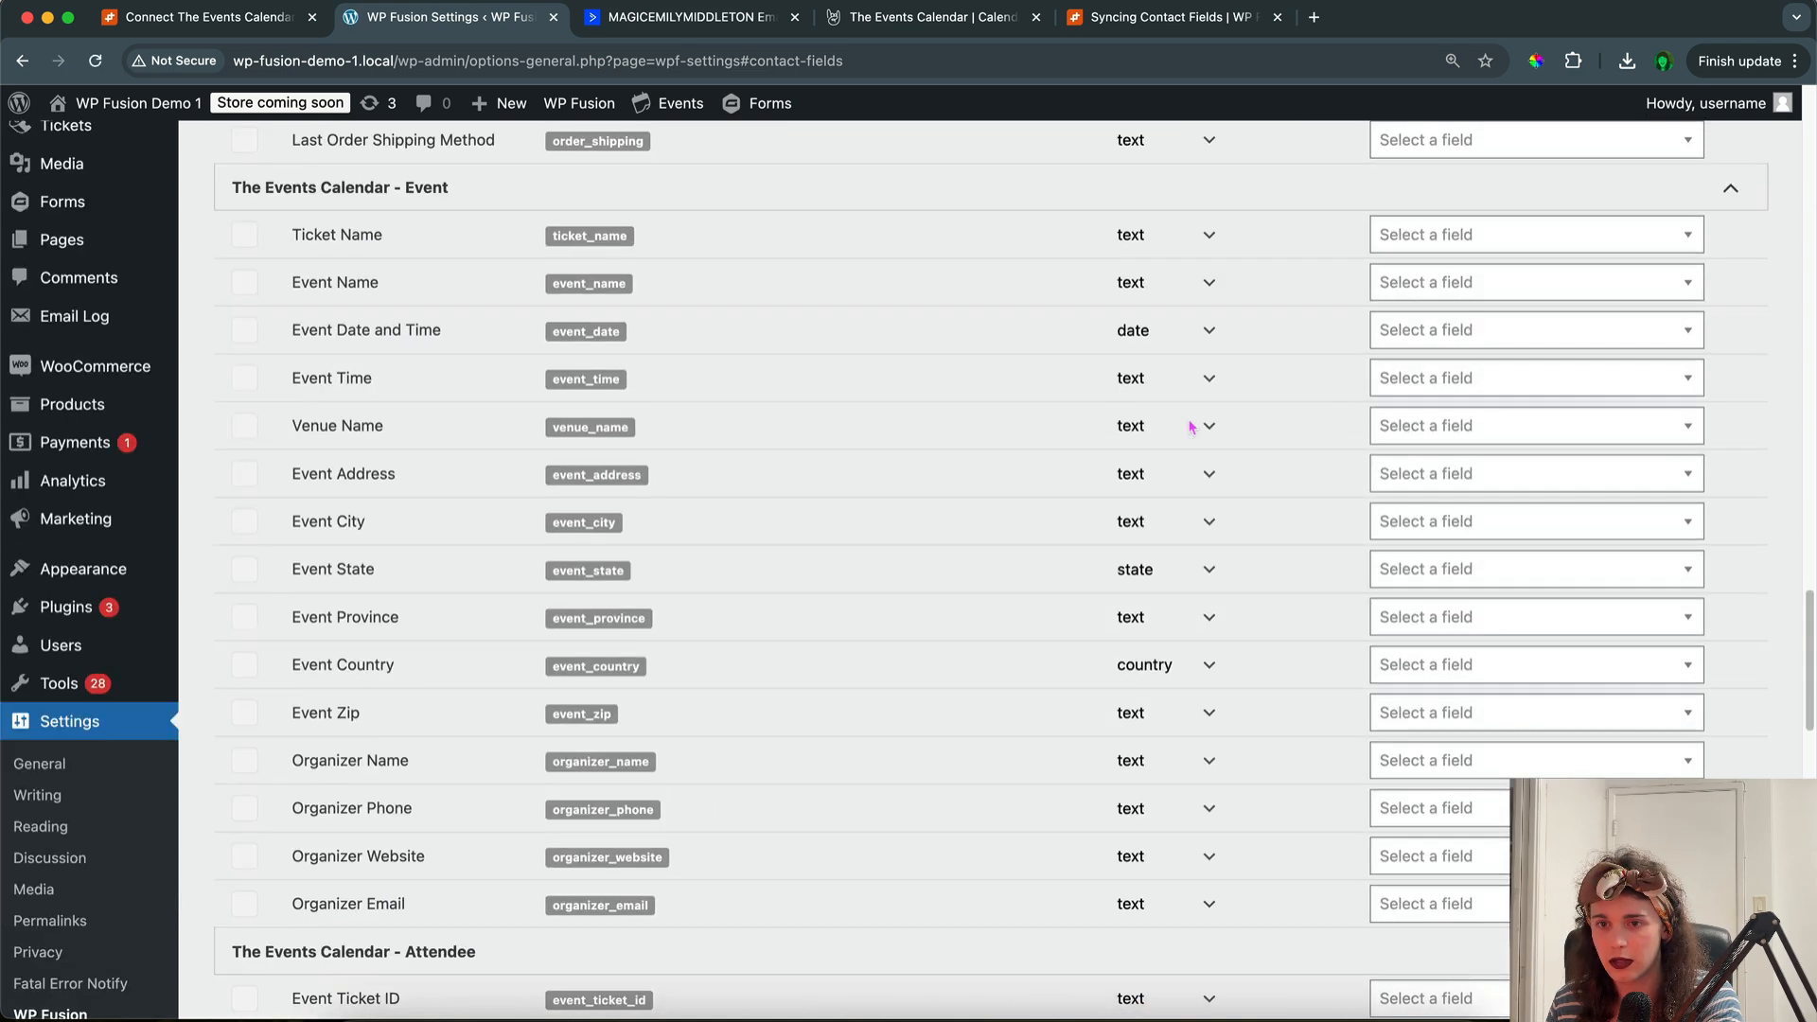
{"action": "left_click", "coordinate": [1484, 359]}
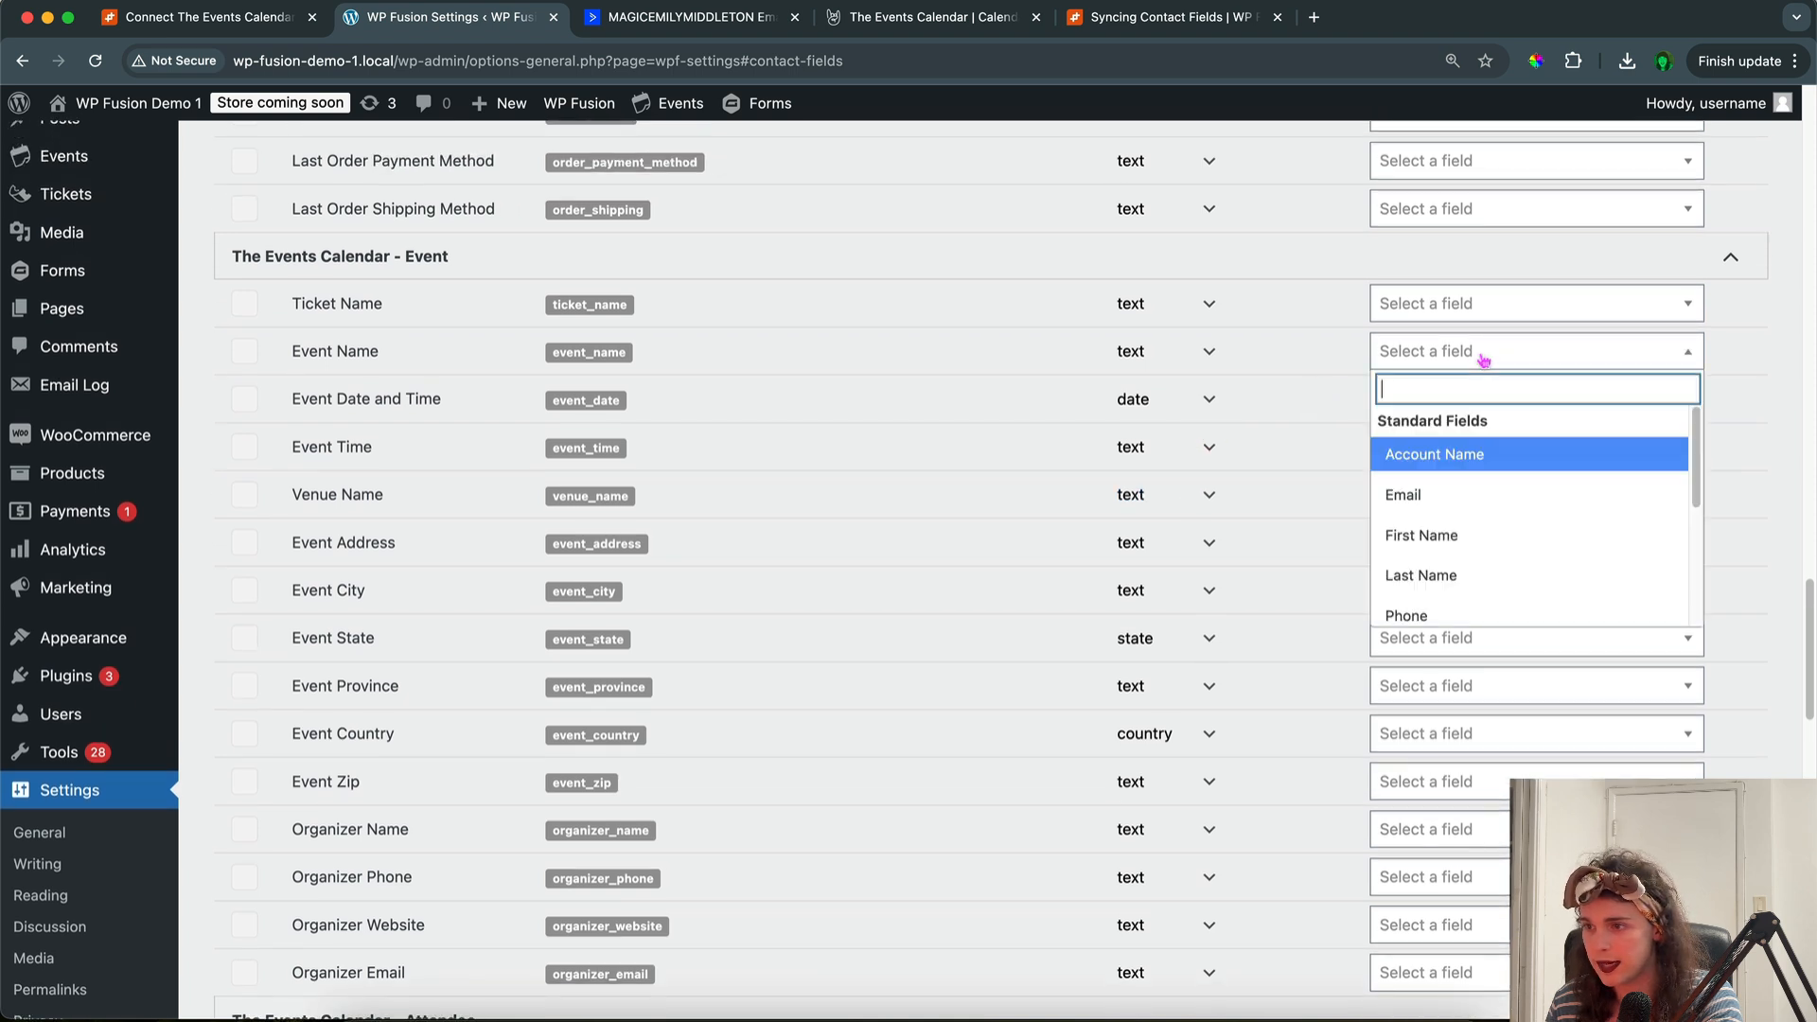
{"action": "scroll", "coordinate": [1470, 468], "scroll_direction": "down", "scroll_amount": 5}
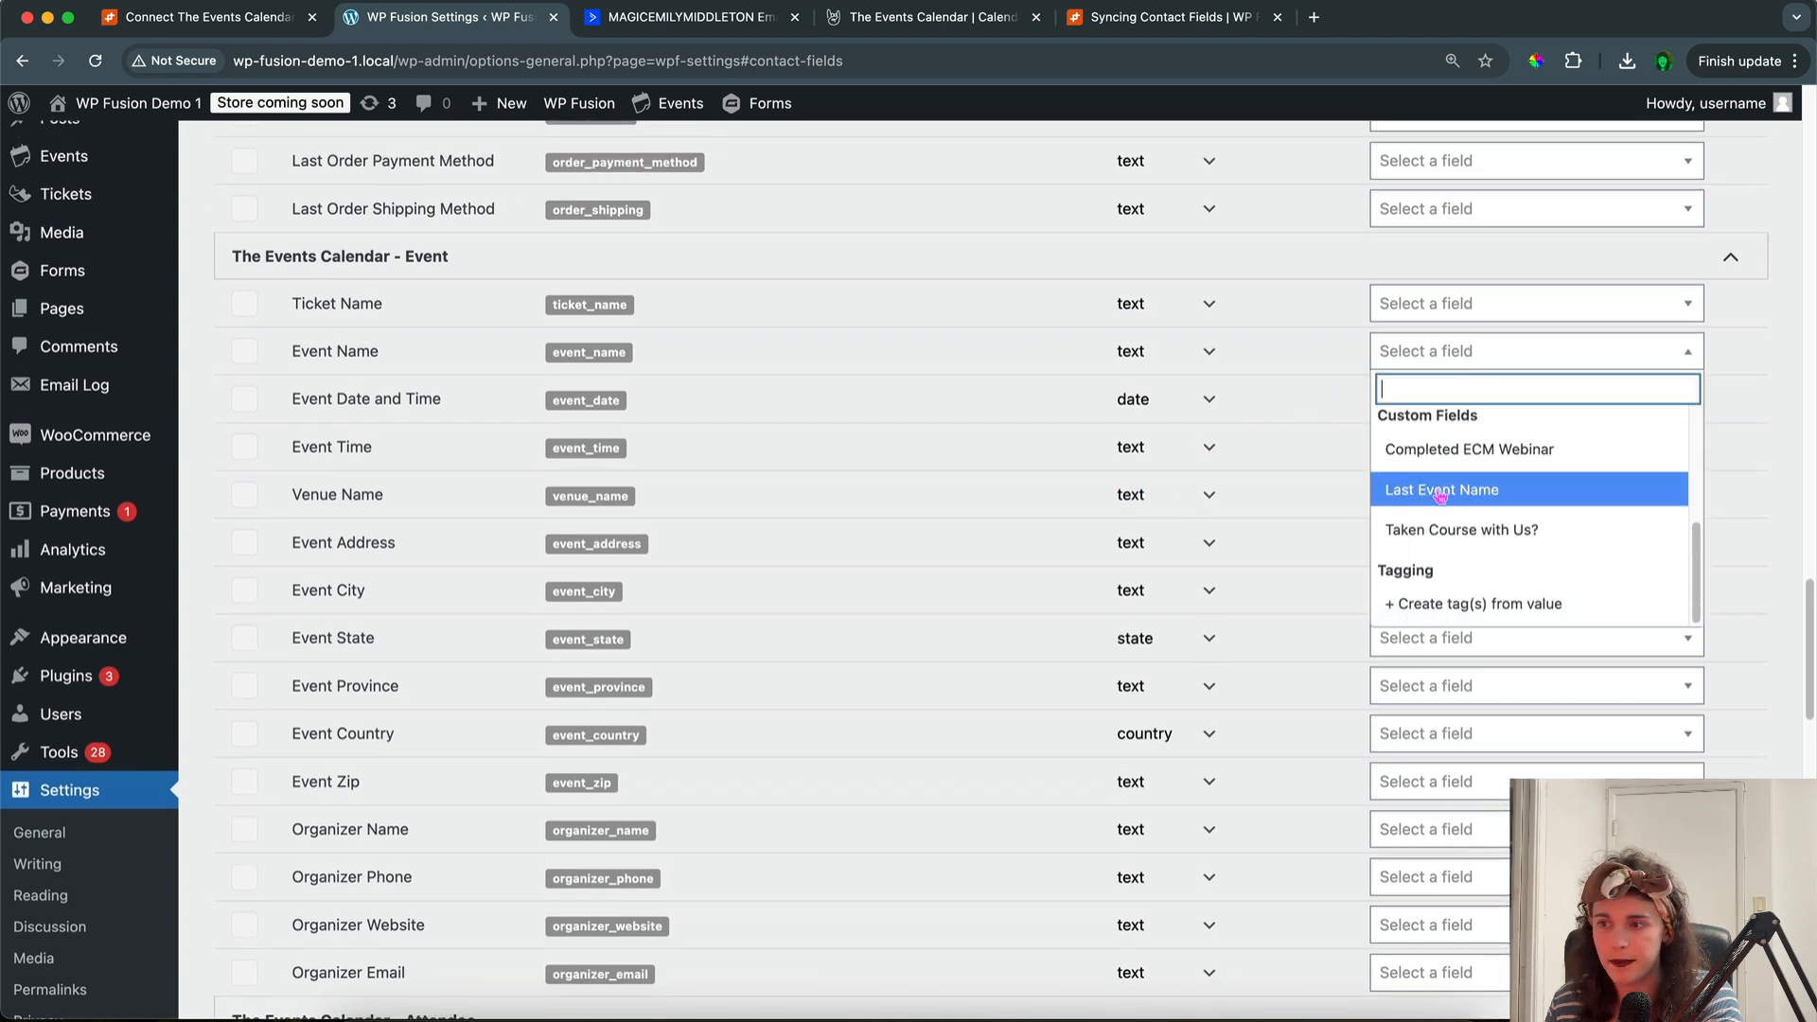
{"action": "left_click", "coordinate": [1440, 494]}
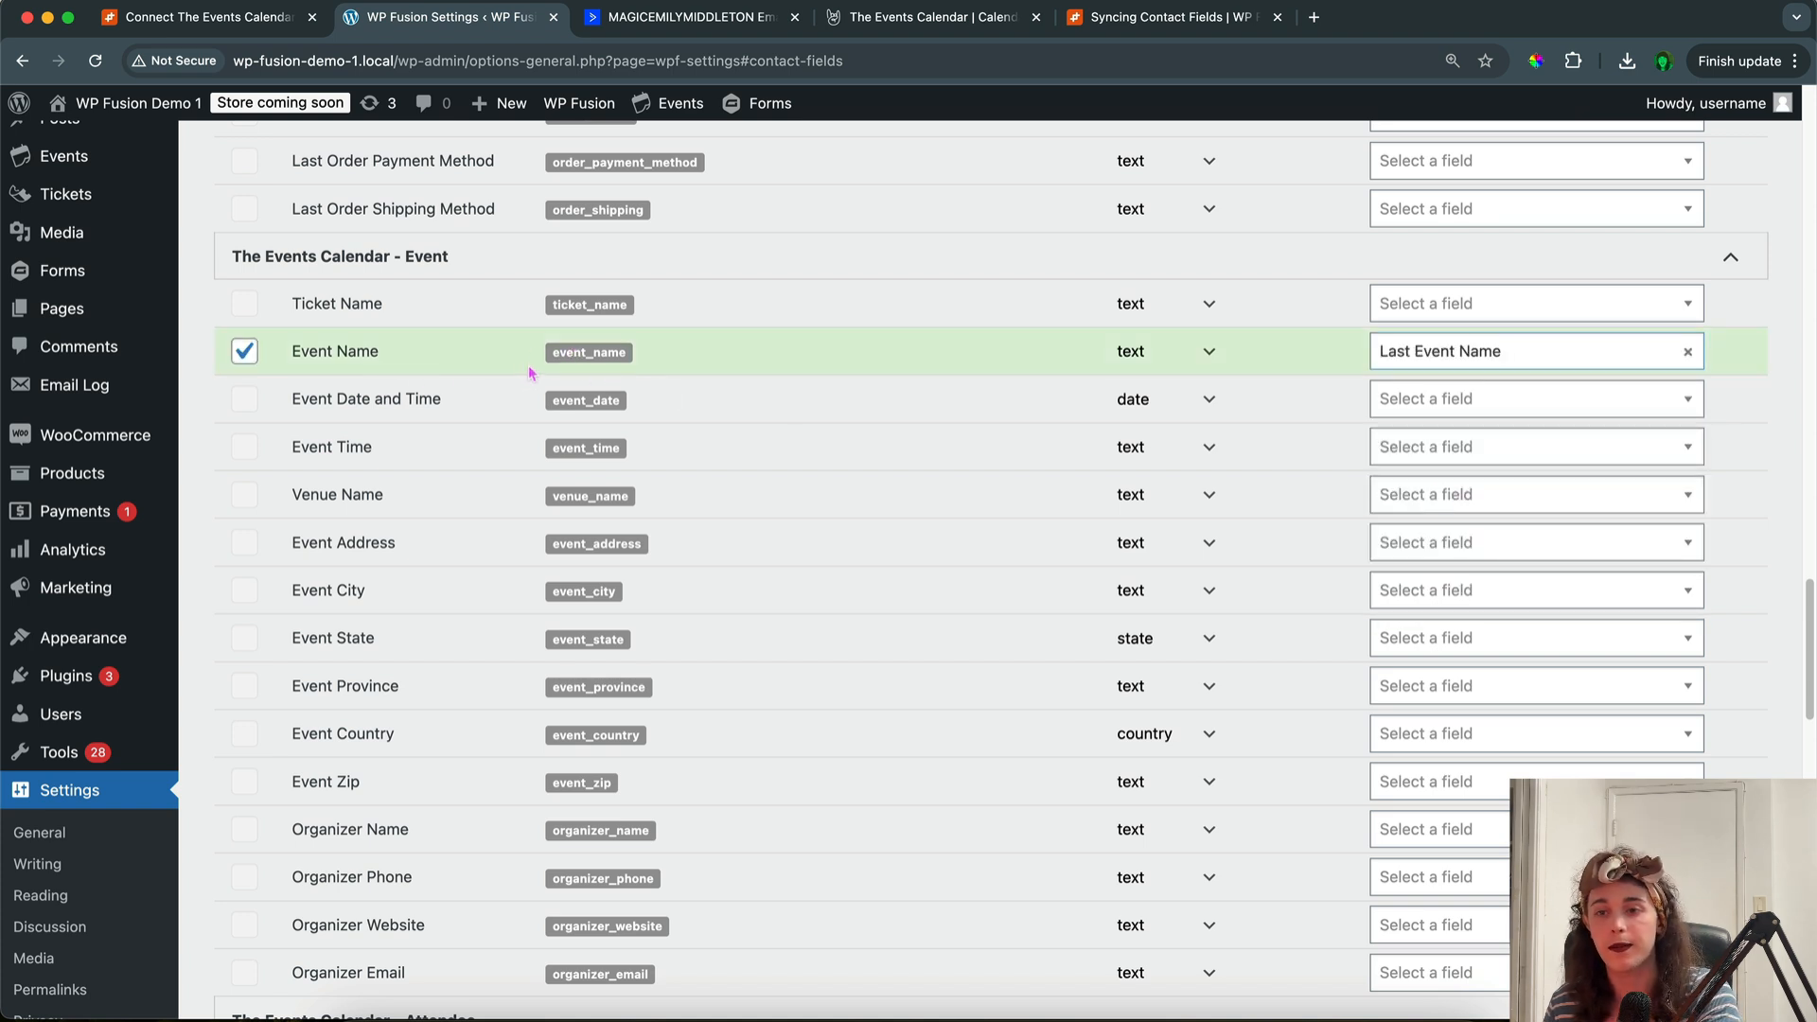
{"action": "left_click_drag", "start_coordinate": [555, 356], "coordinate": [617, 353]}
{"action": "left_click", "coordinate": [598, 351]}
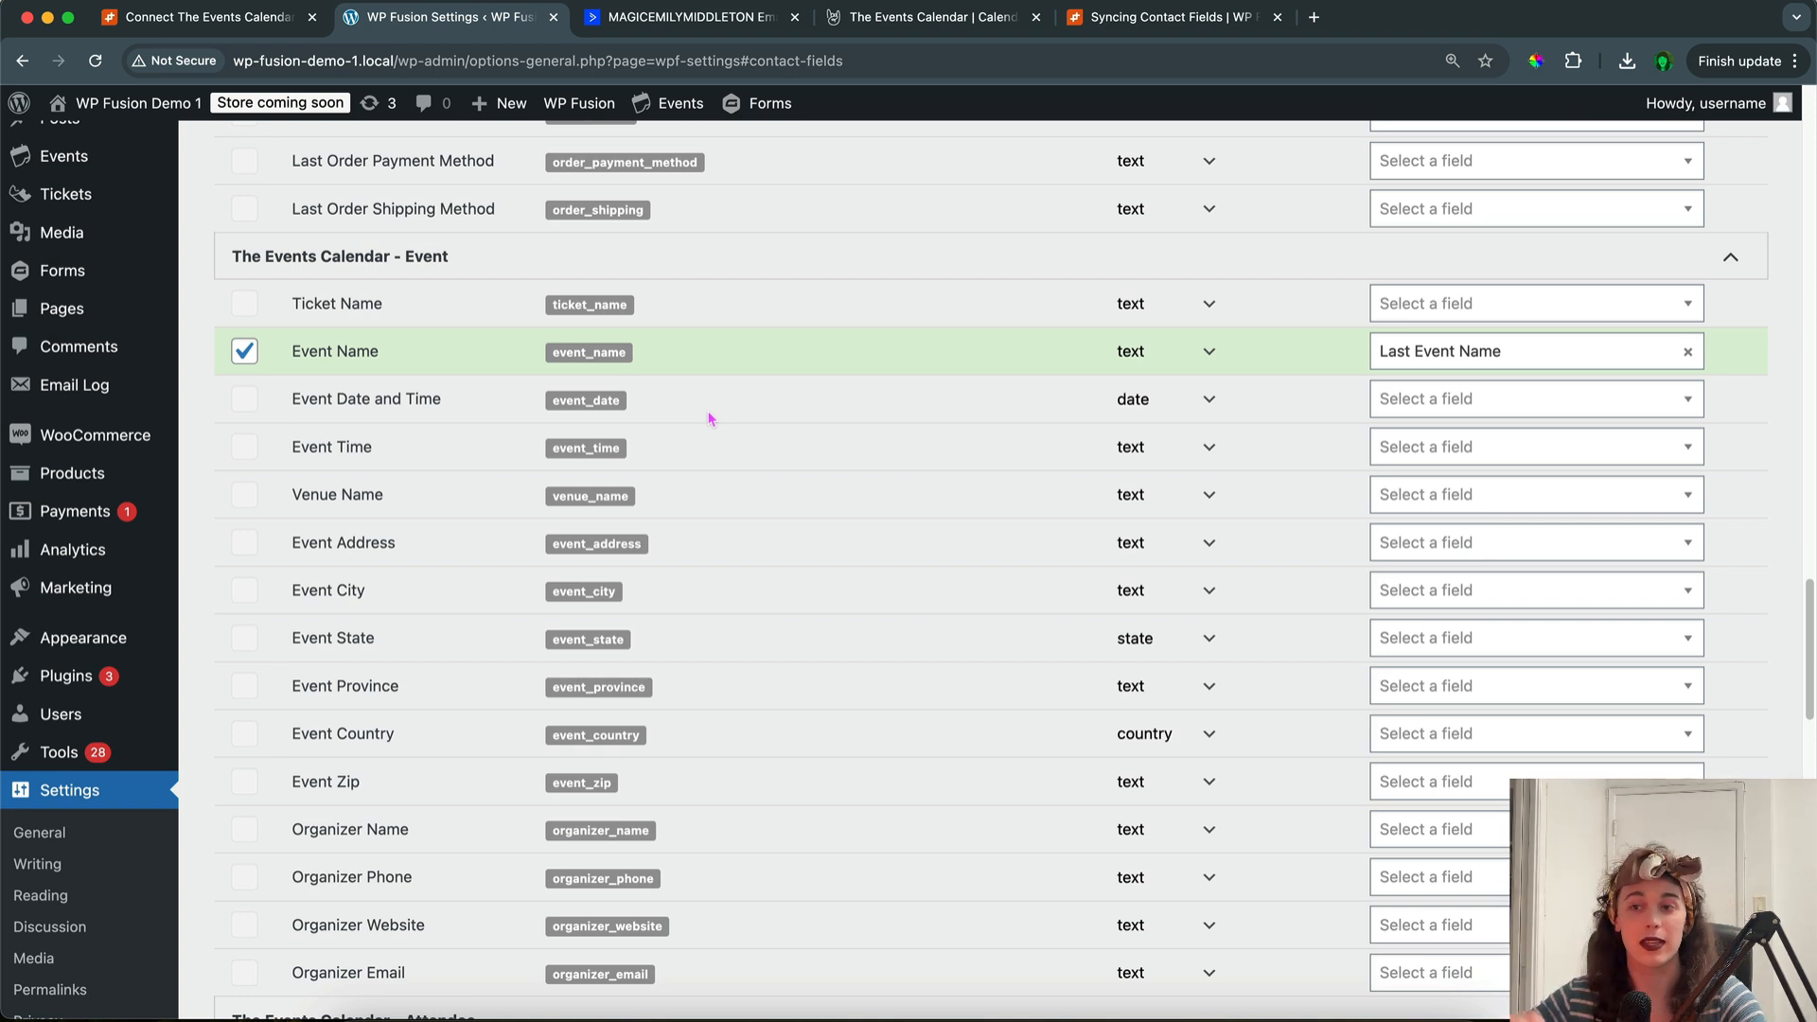
Compare ActiveCampaign's contact field list with the Event Name mapping in the WP Fusion settings.
{"action": "left_click", "coordinate": [670, 21]}
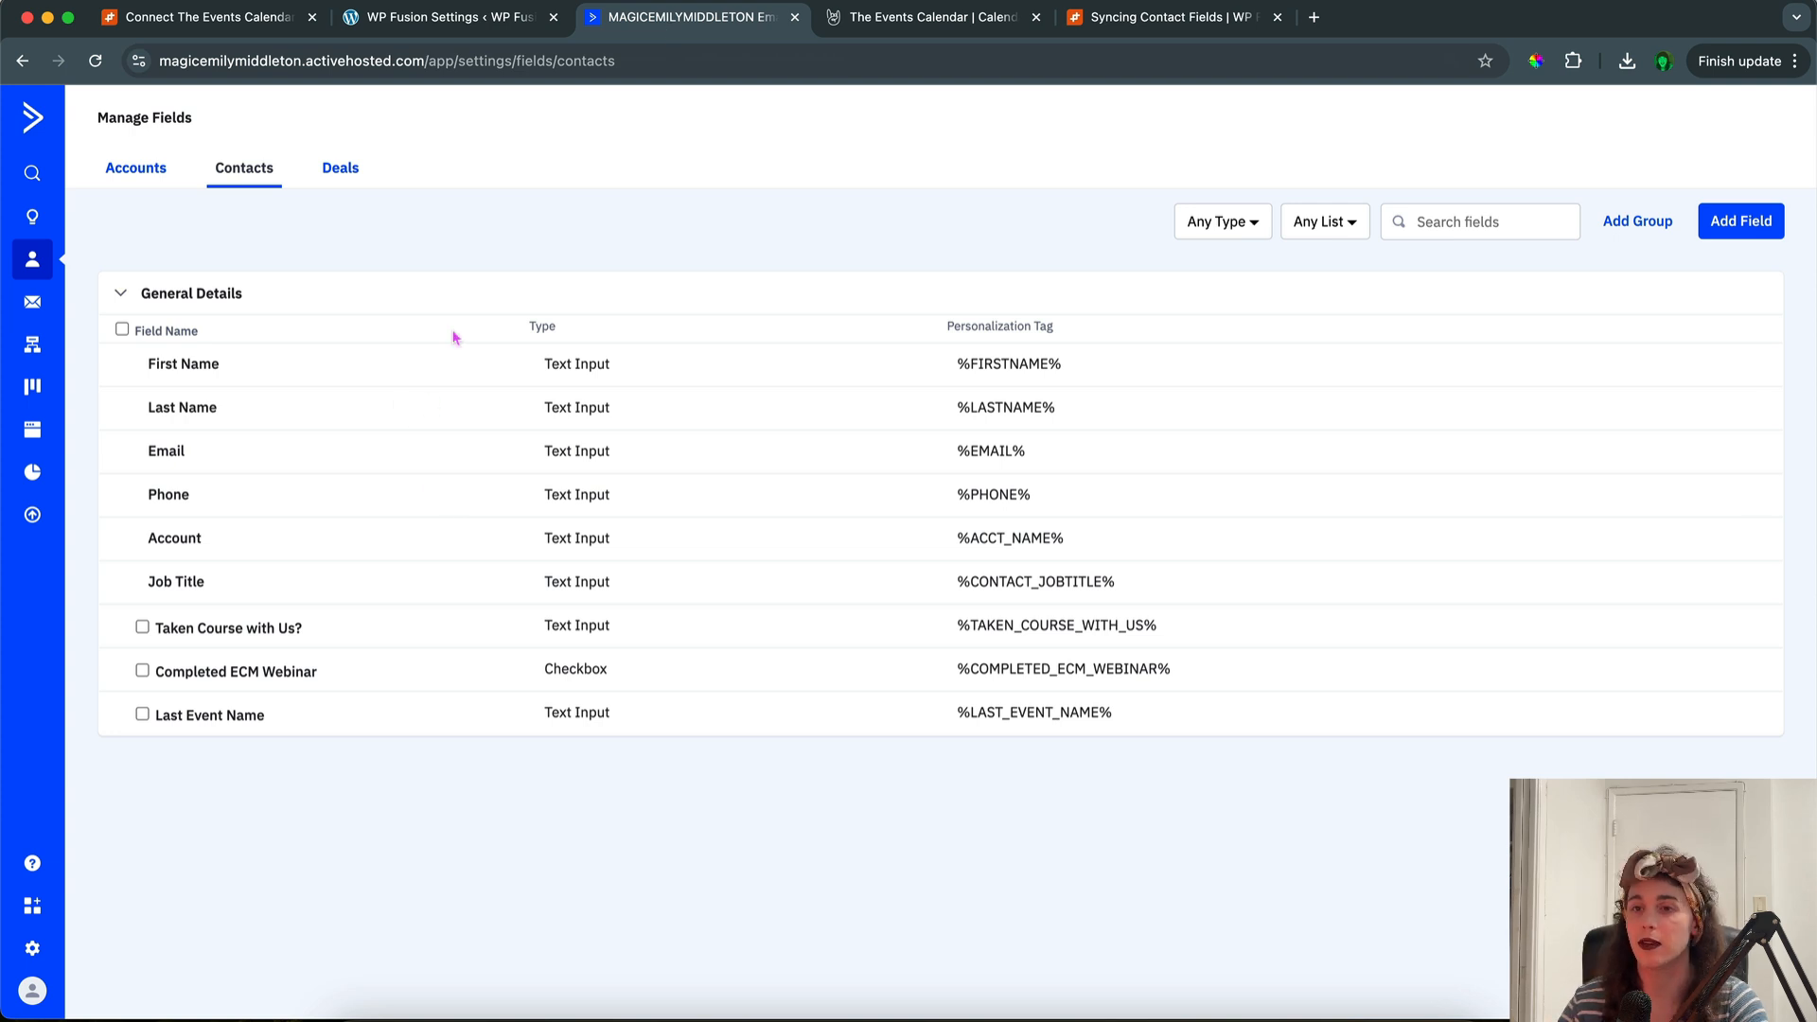
{"action": "left_click", "coordinate": [438, 21]}
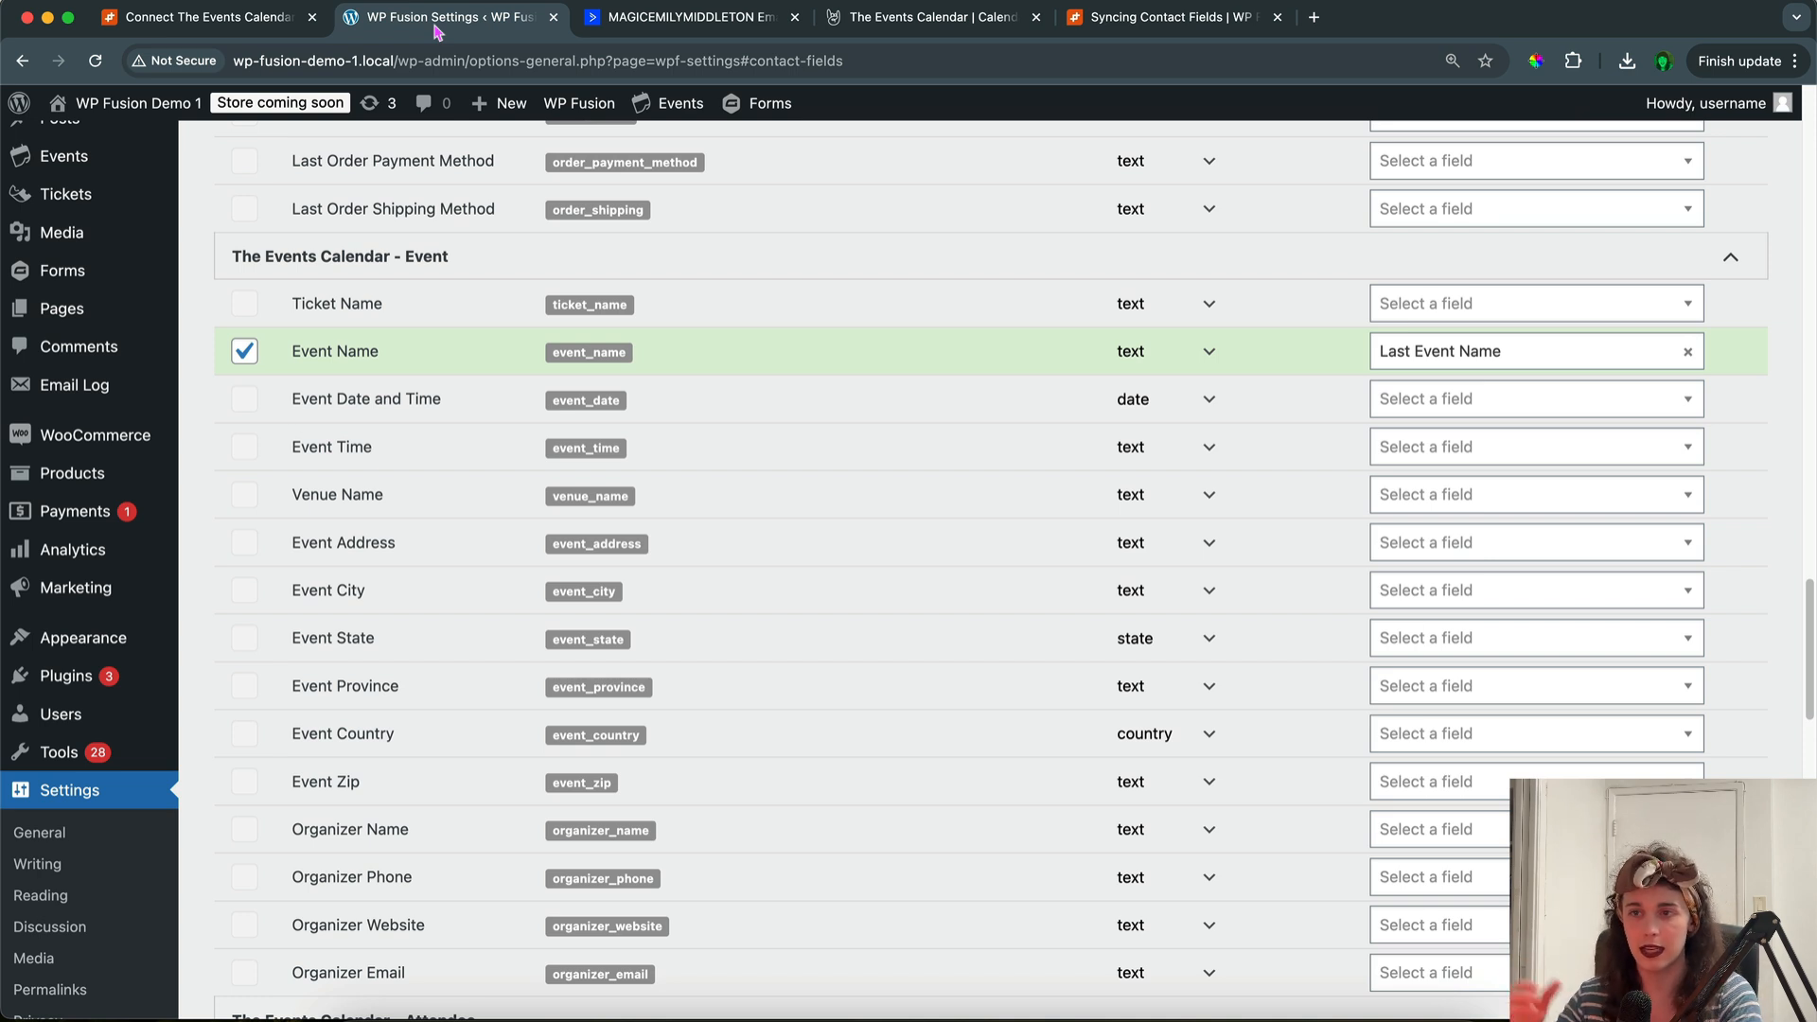
{"action": "left_click", "coordinate": [620, 23]}
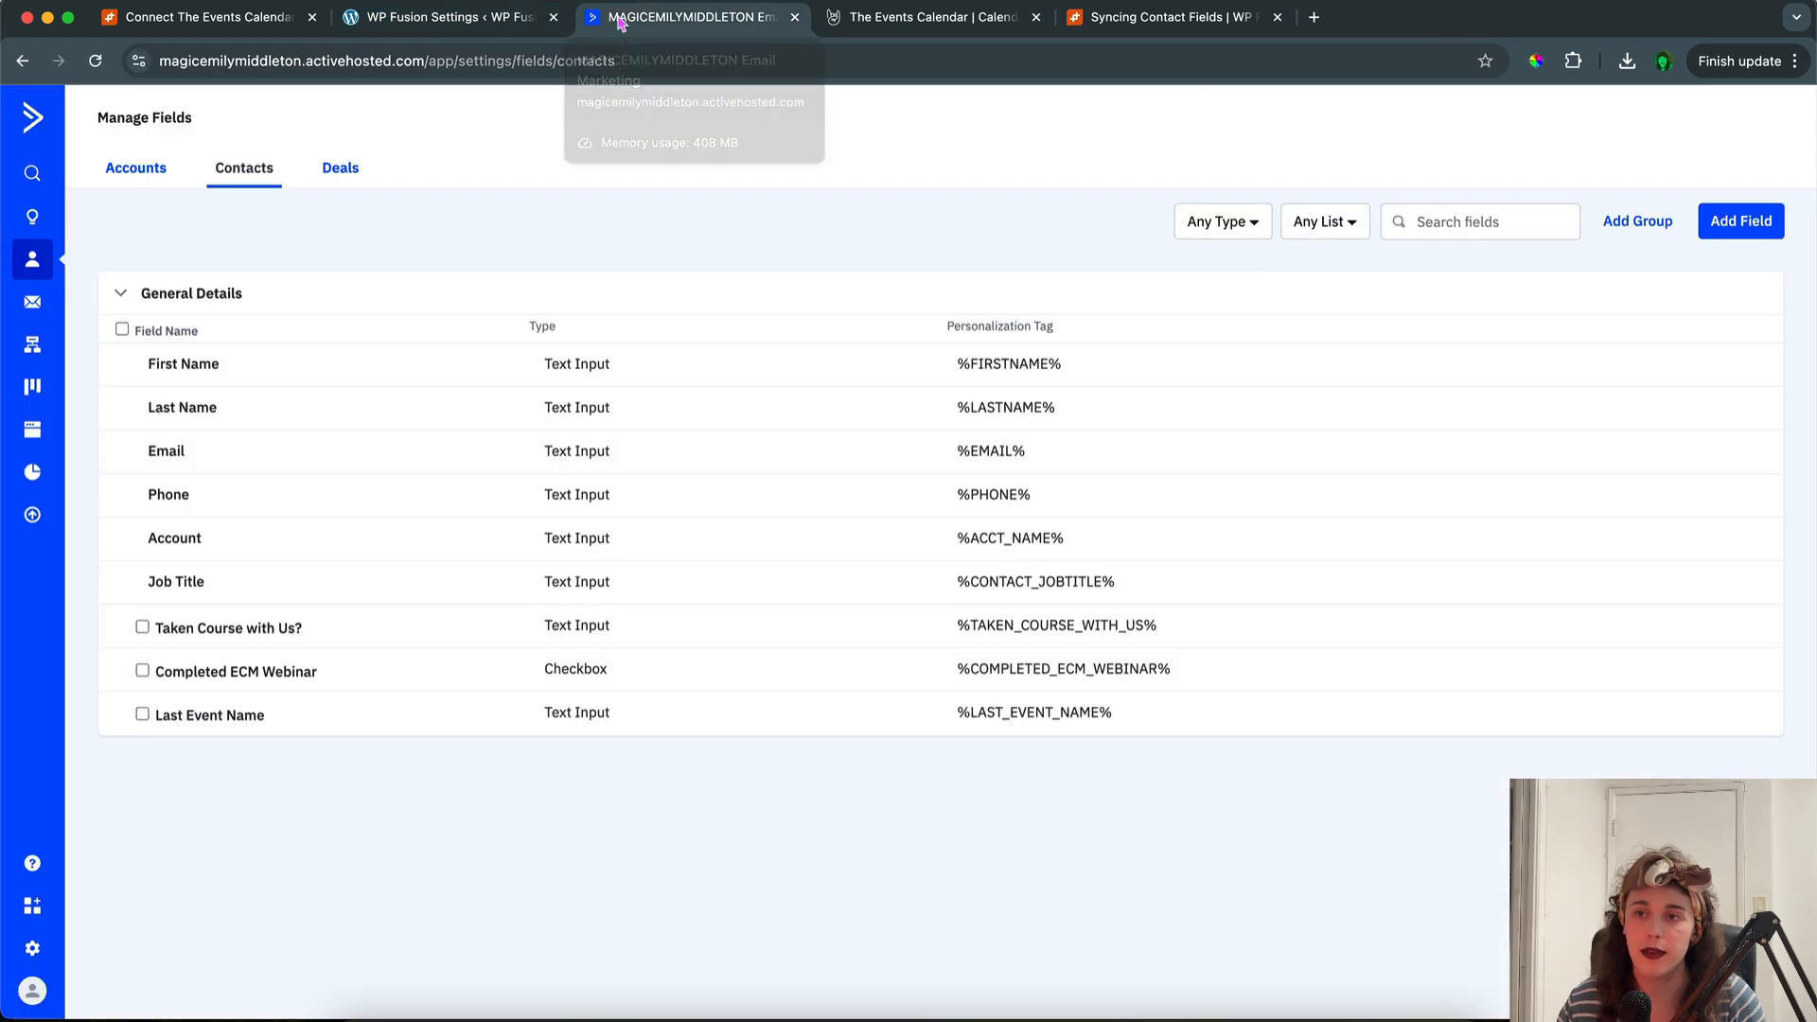
Switch back to the WP Fusion settings, disable syncing of the Event Name field, and examine the Event Date and Time field's row.
{"action": "left_click", "coordinate": [476, 29]}
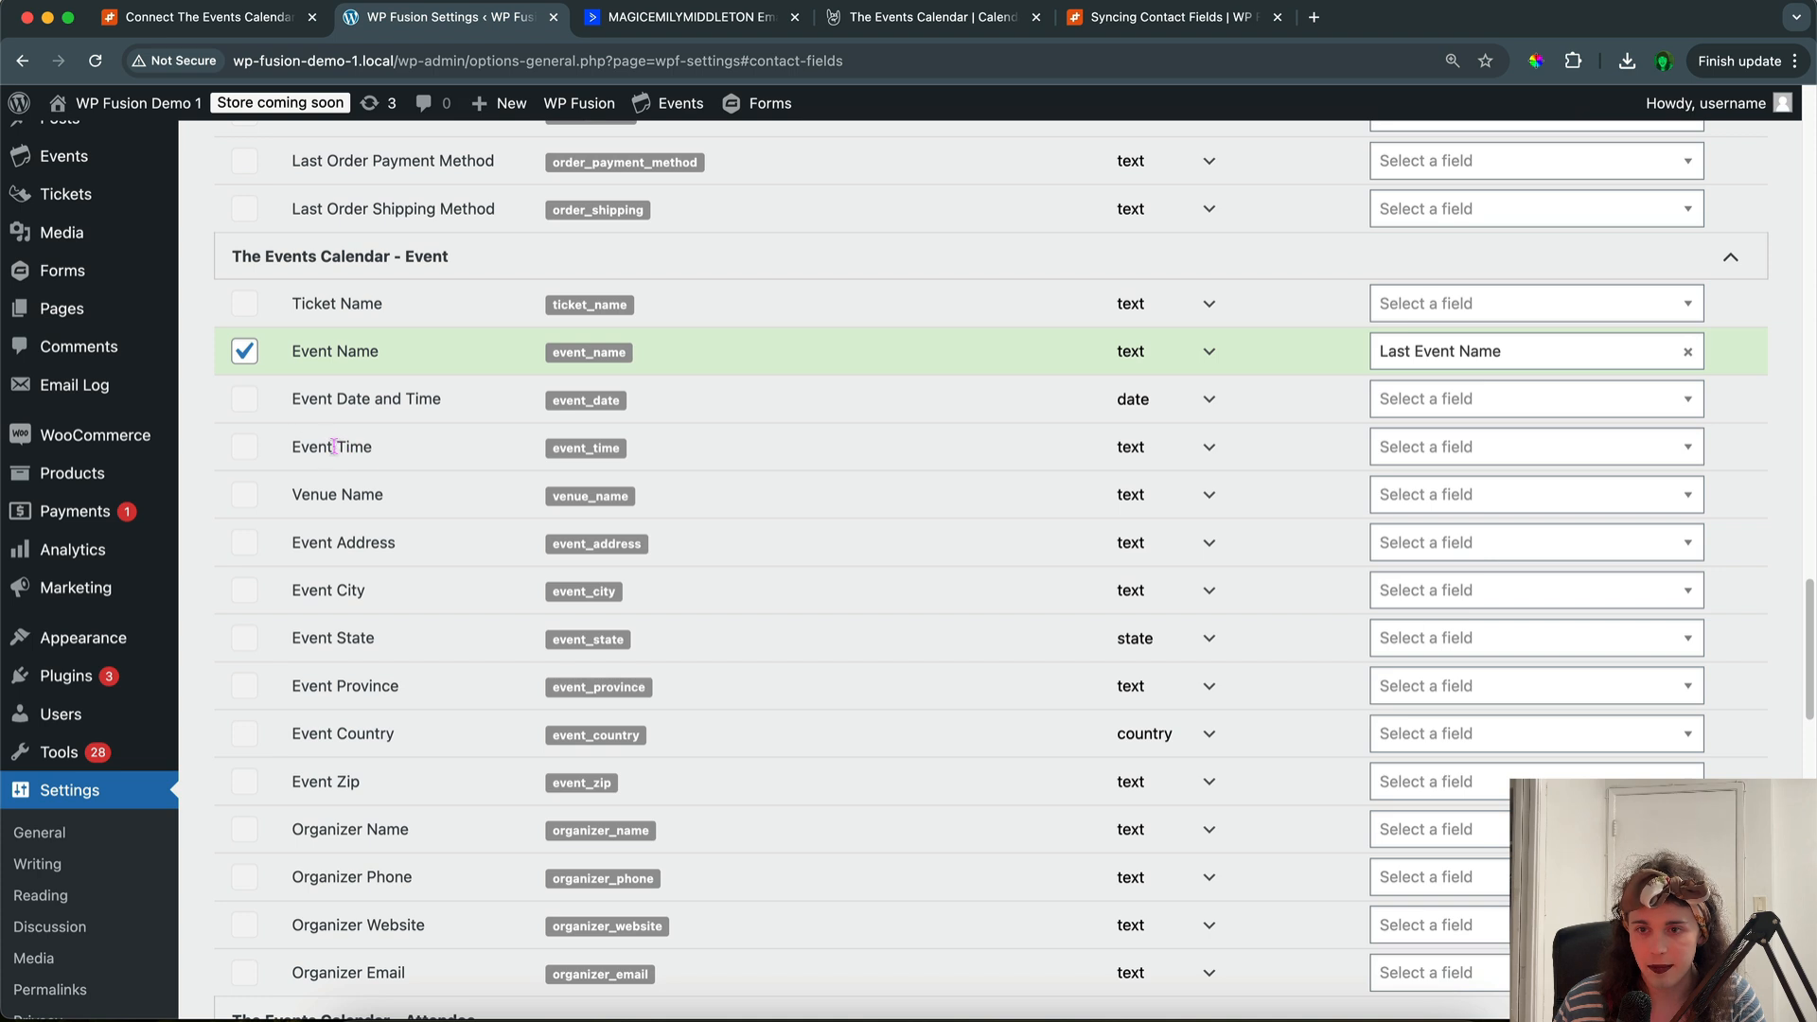
{"action": "left_click", "coordinate": [243, 356]}
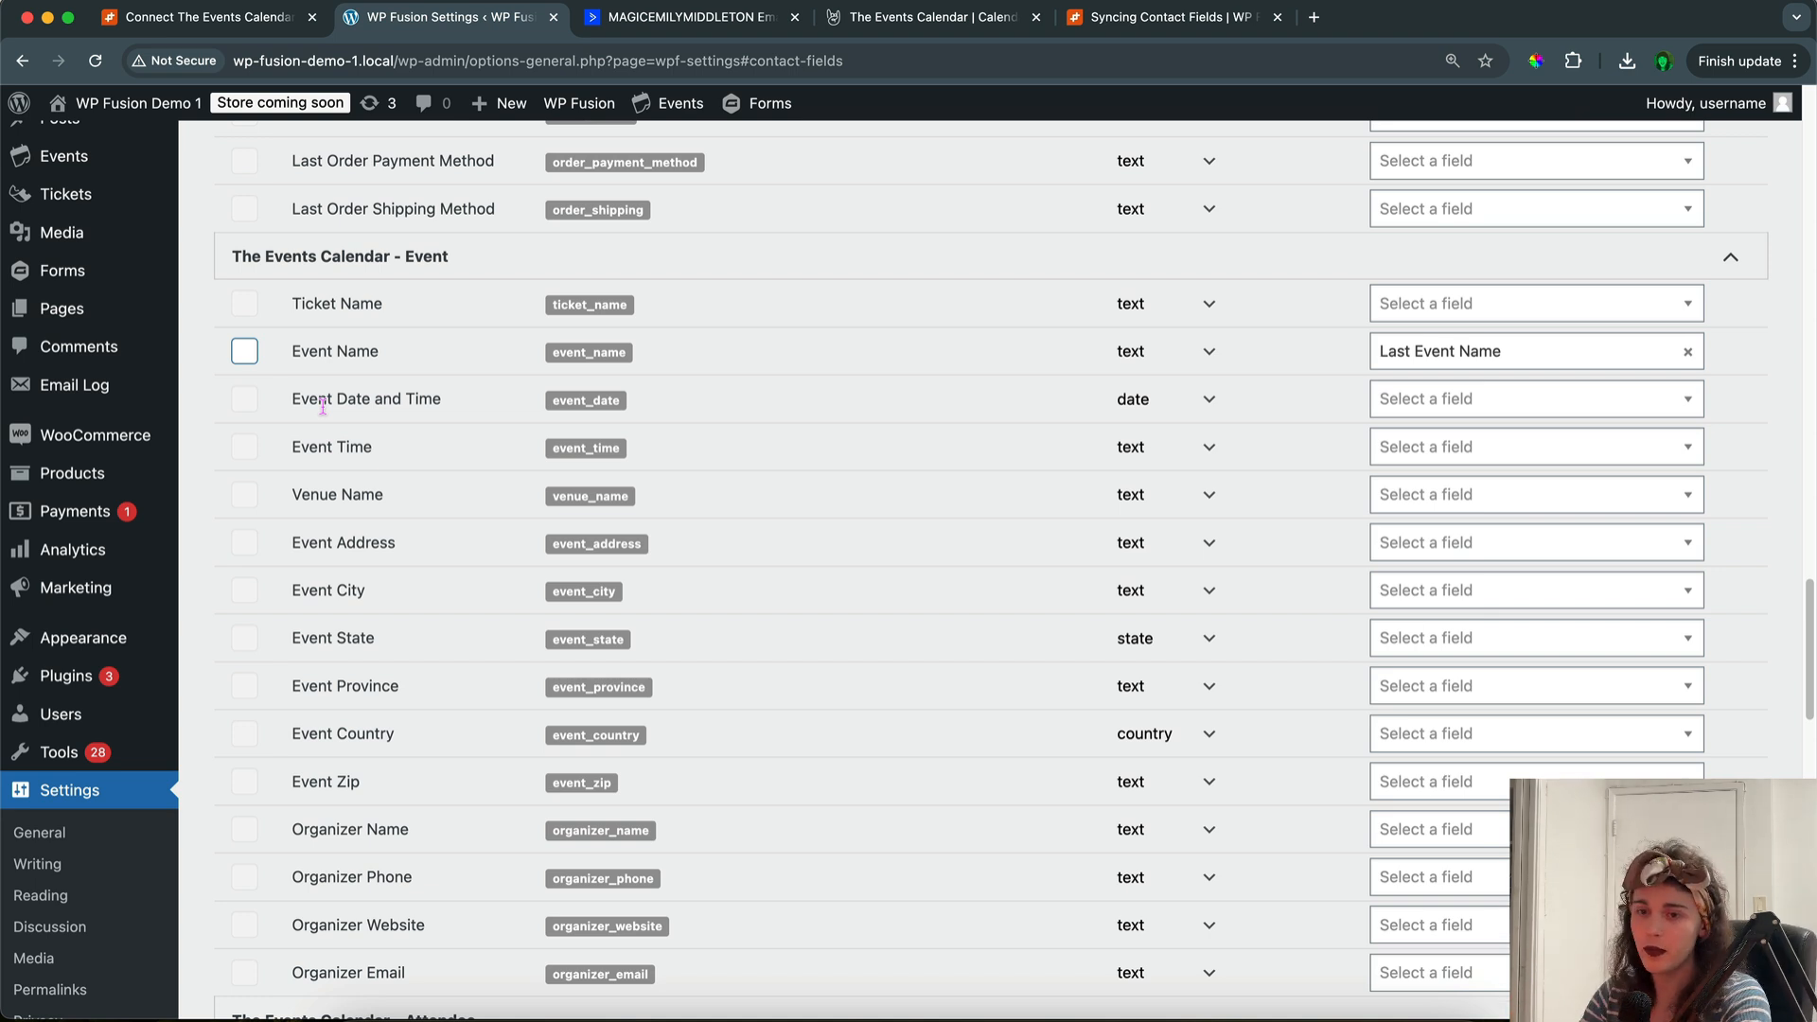
{"action": "left_click_drag", "start_coordinate": [316, 398], "coordinate": [443, 402]}
{"action": "left_click", "coordinate": [474, 405]}
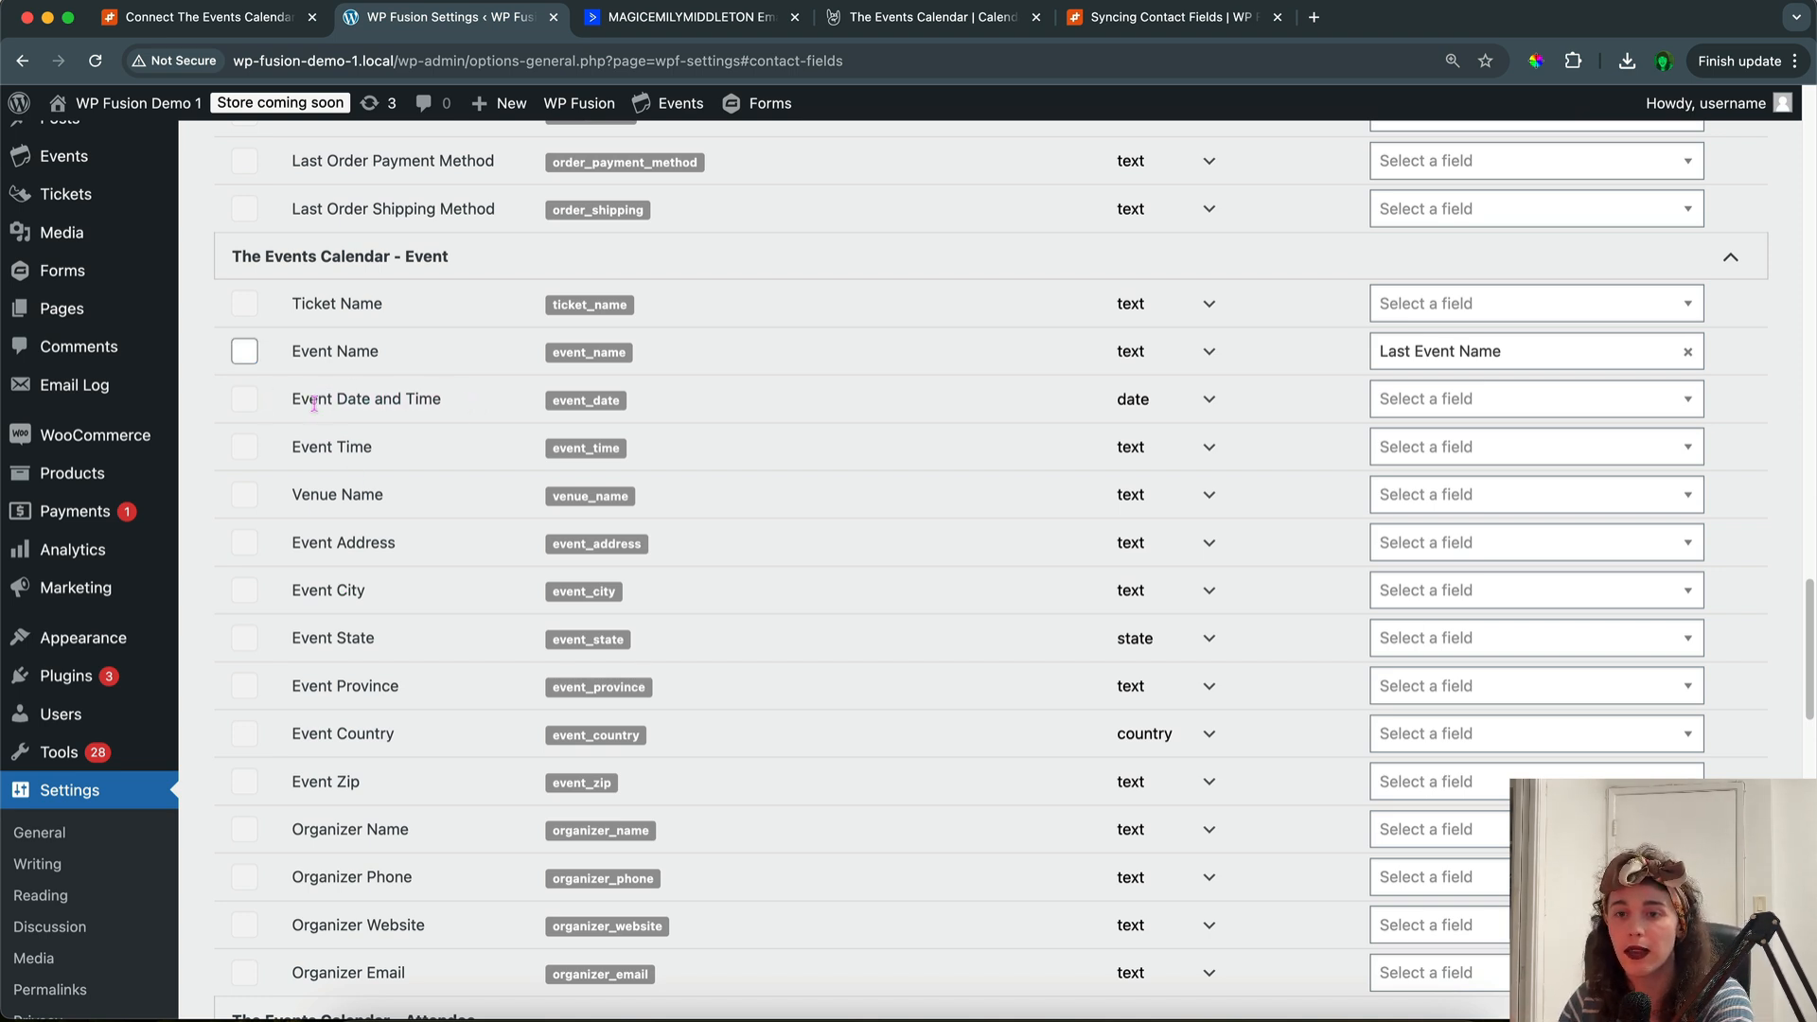
{"action": "left_click_drag", "start_coordinate": [288, 402], "coordinate": [458, 414]}
{"action": "left_click", "coordinate": [431, 397]}
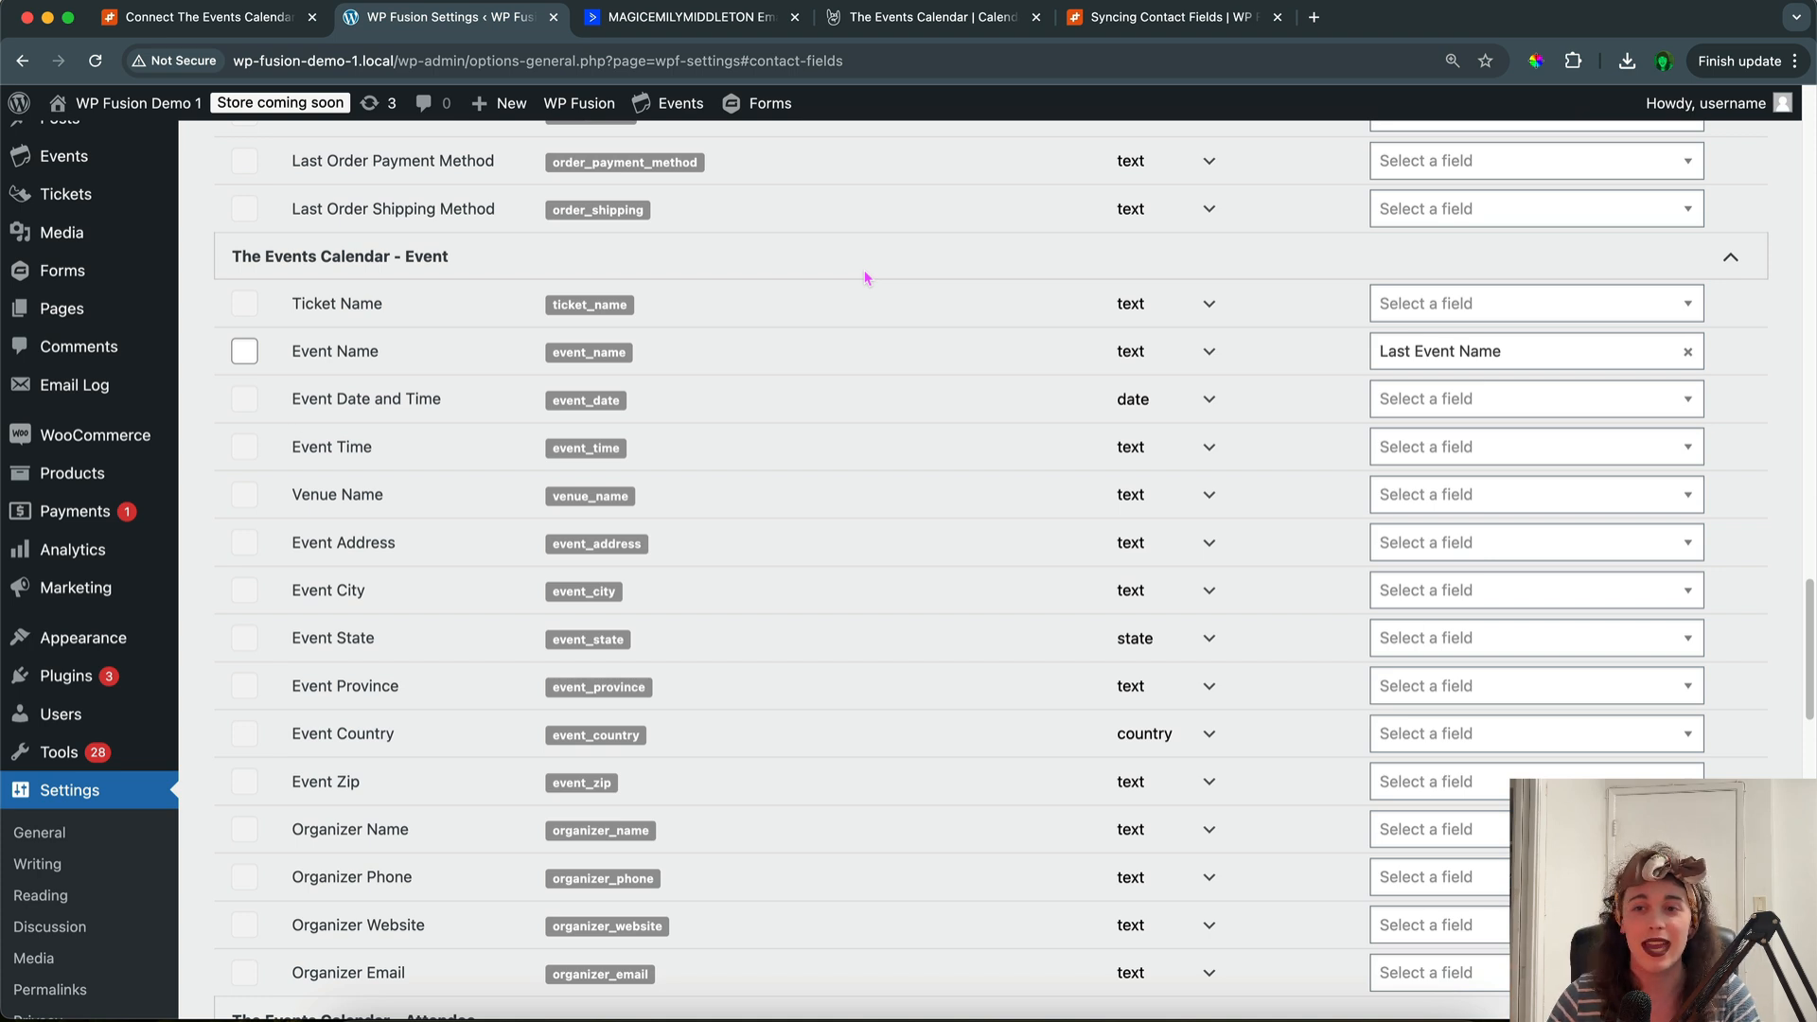
Switch to the WP Fusion documentation, go from the Auto Login article to the main documentation page, and browse its topics.
{"action": "left_click", "coordinate": [1186, 4]}
{"action": "left_click", "coordinate": [1216, 33]}
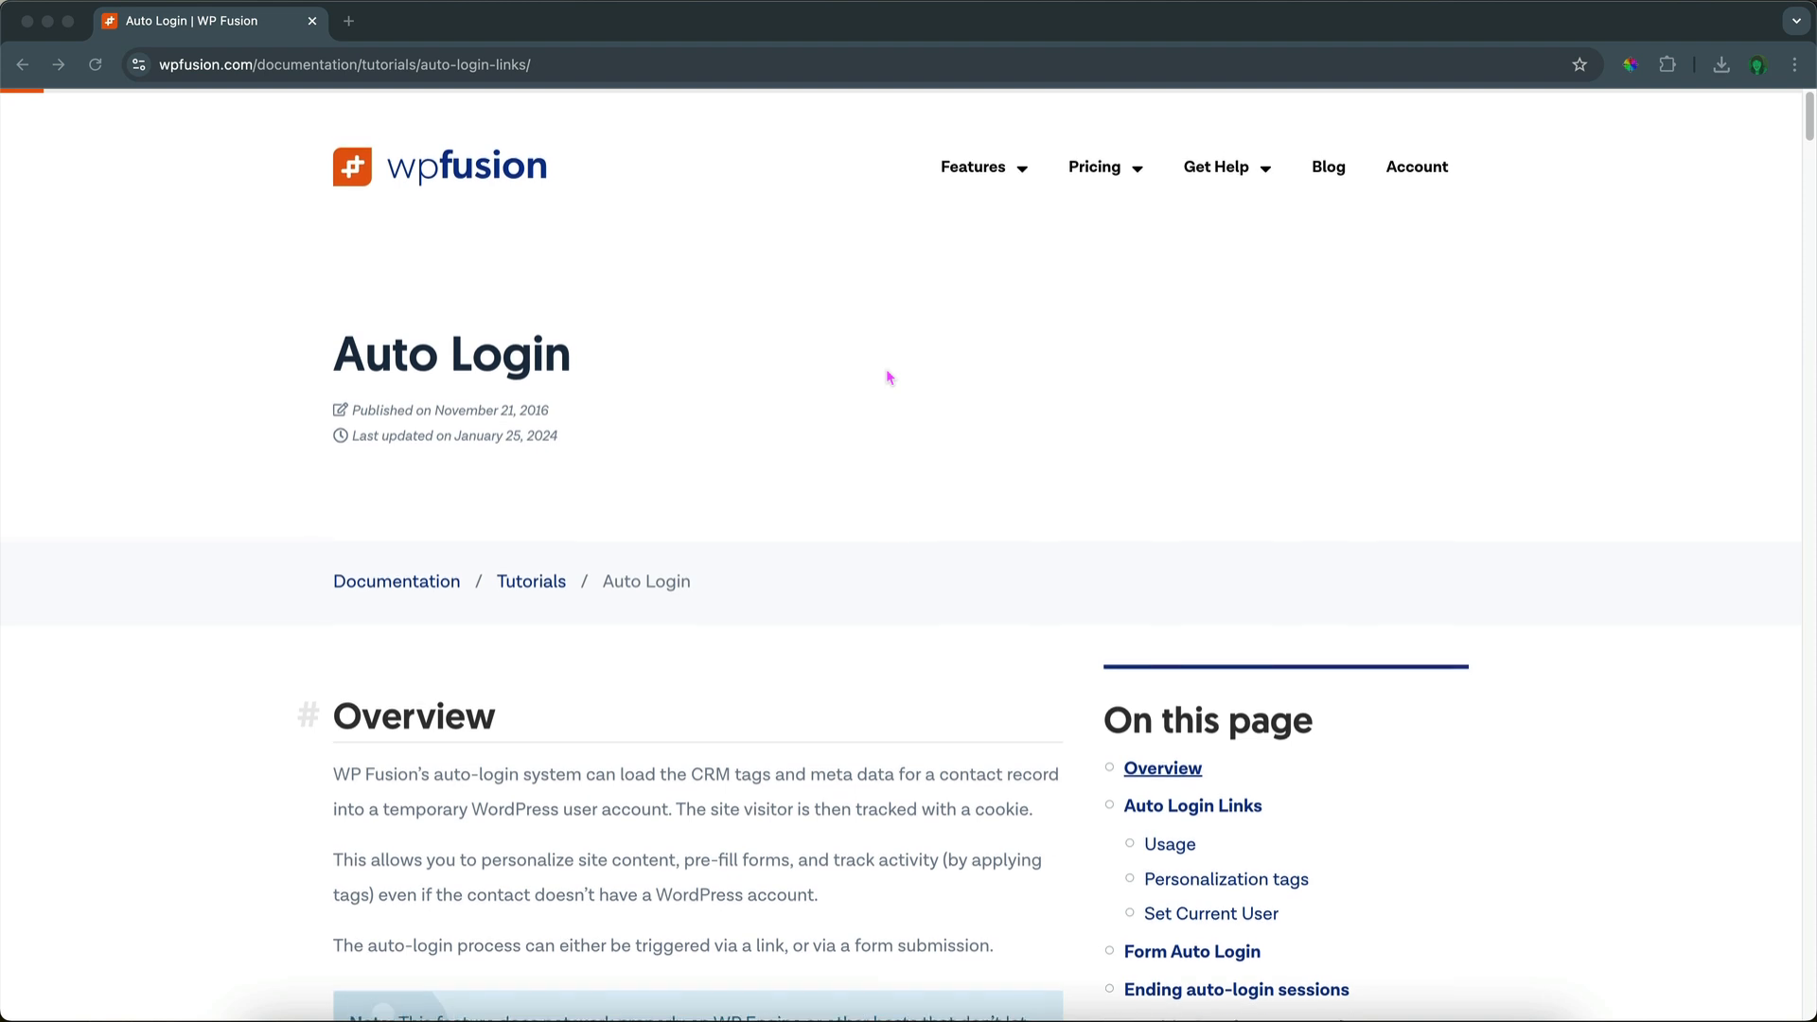
{"action": "scroll", "coordinate": [889, 378], "scroll_direction": "down", "scroll_amount": 1}
{"action": "scroll", "coordinate": [889, 377], "scroll_direction": "up", "scroll_amount": 1}
{"action": "left_click", "coordinate": [414, 587]}
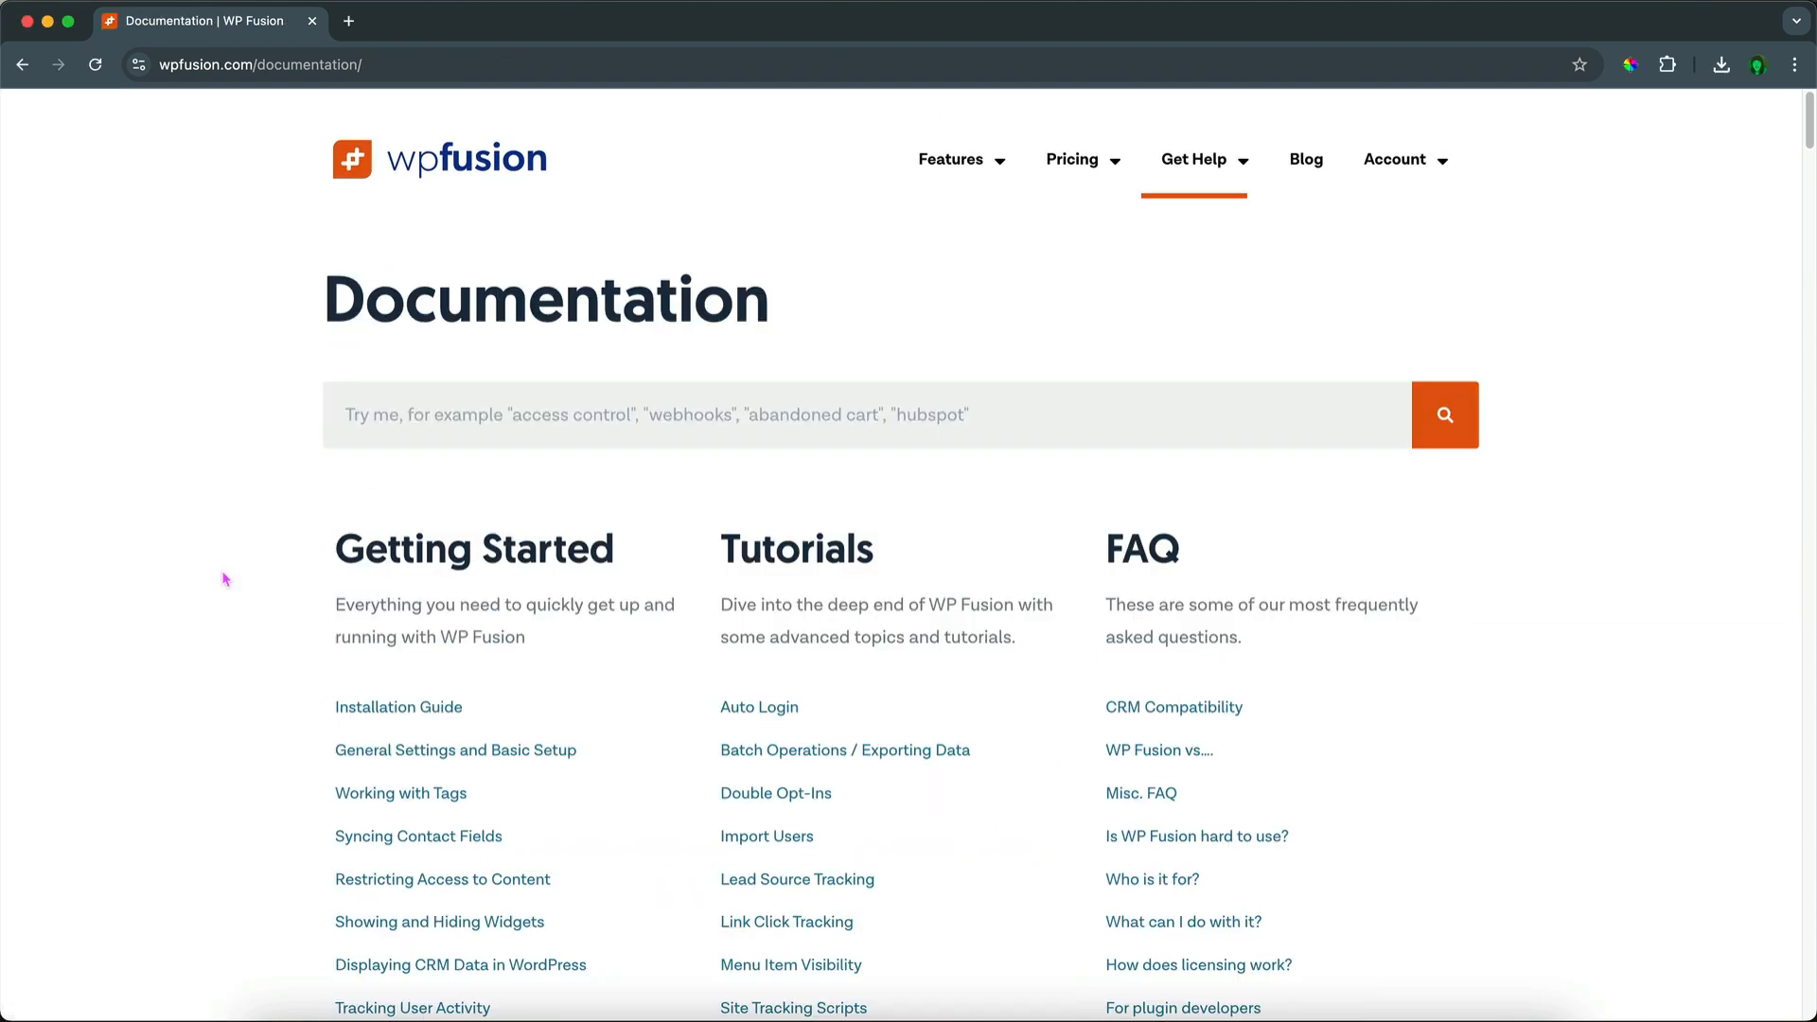
{"action": "scroll", "coordinate": [225, 579], "scroll_direction": "down", "scroll_amount": 2}
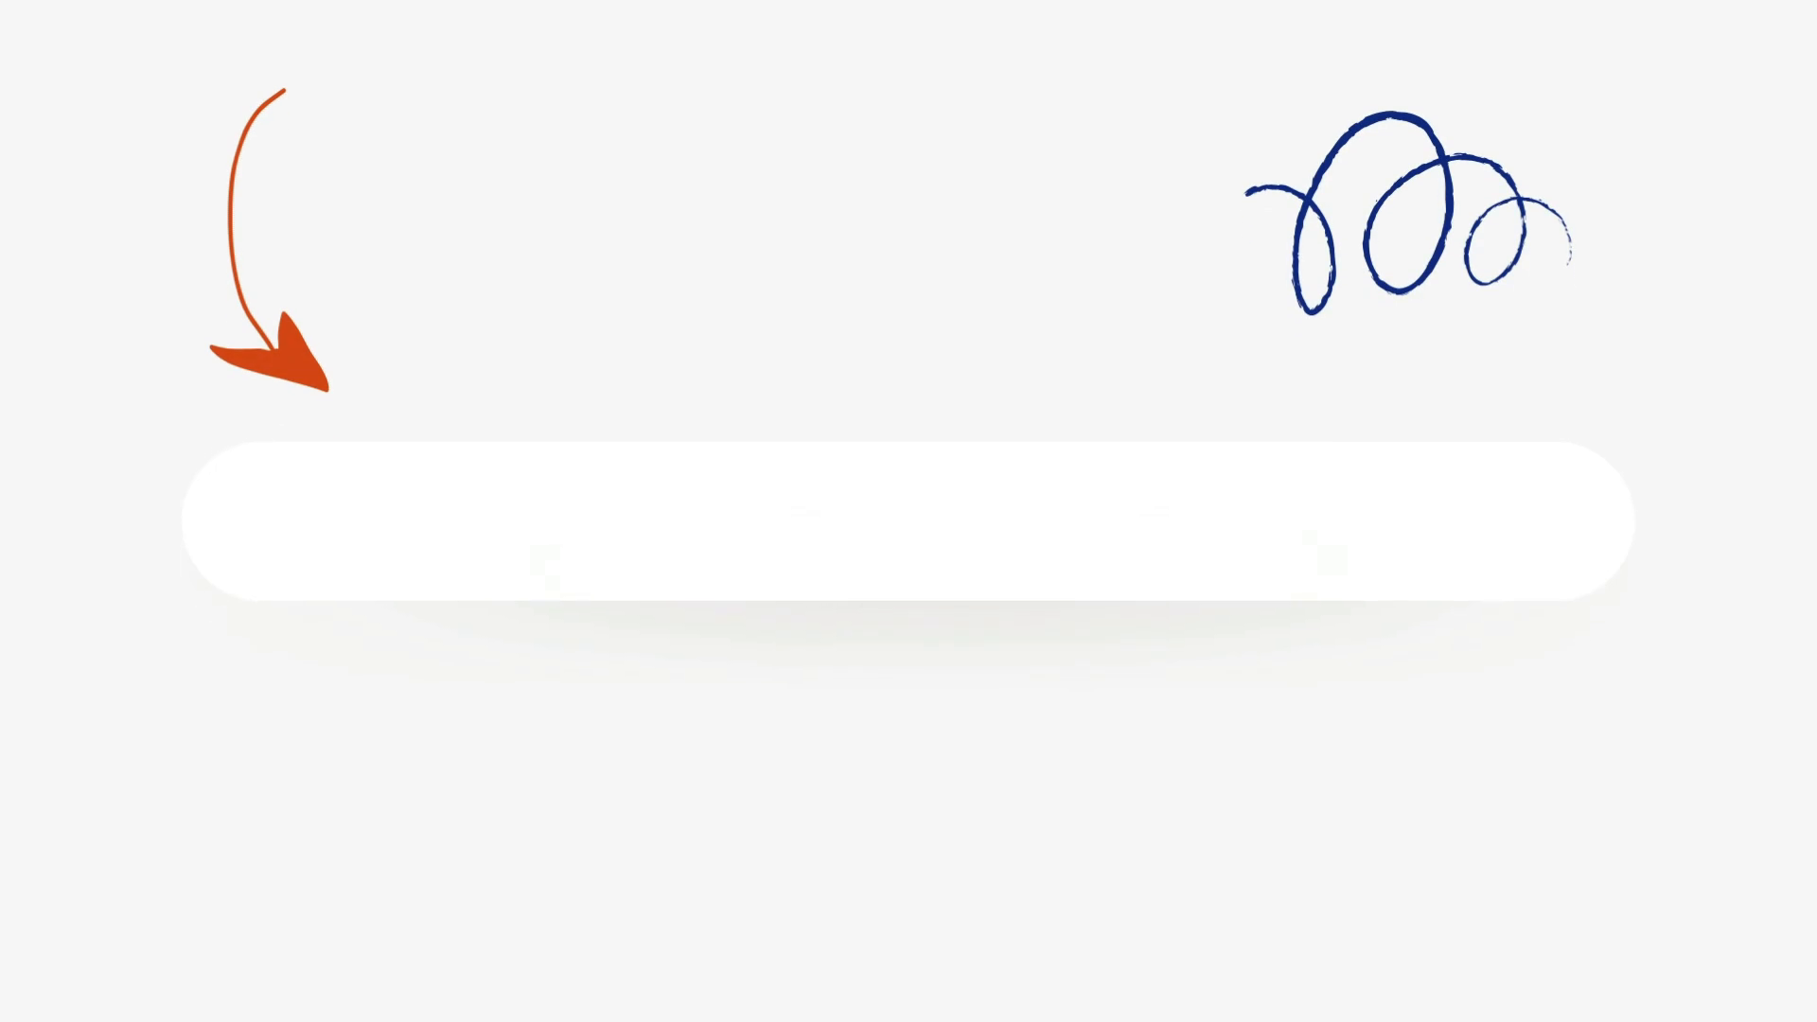